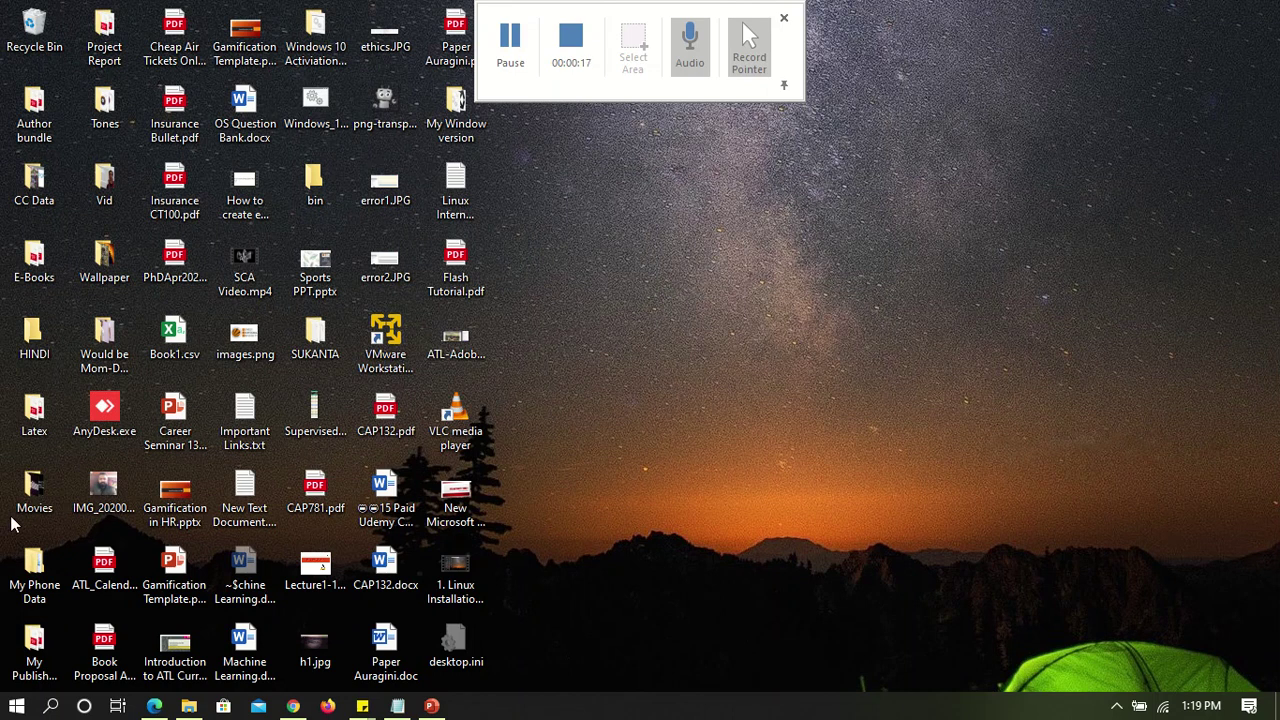
Launch VMware Workstation 15 Player by searching 'vm' from the Windows Start menu
left_click(16, 706)
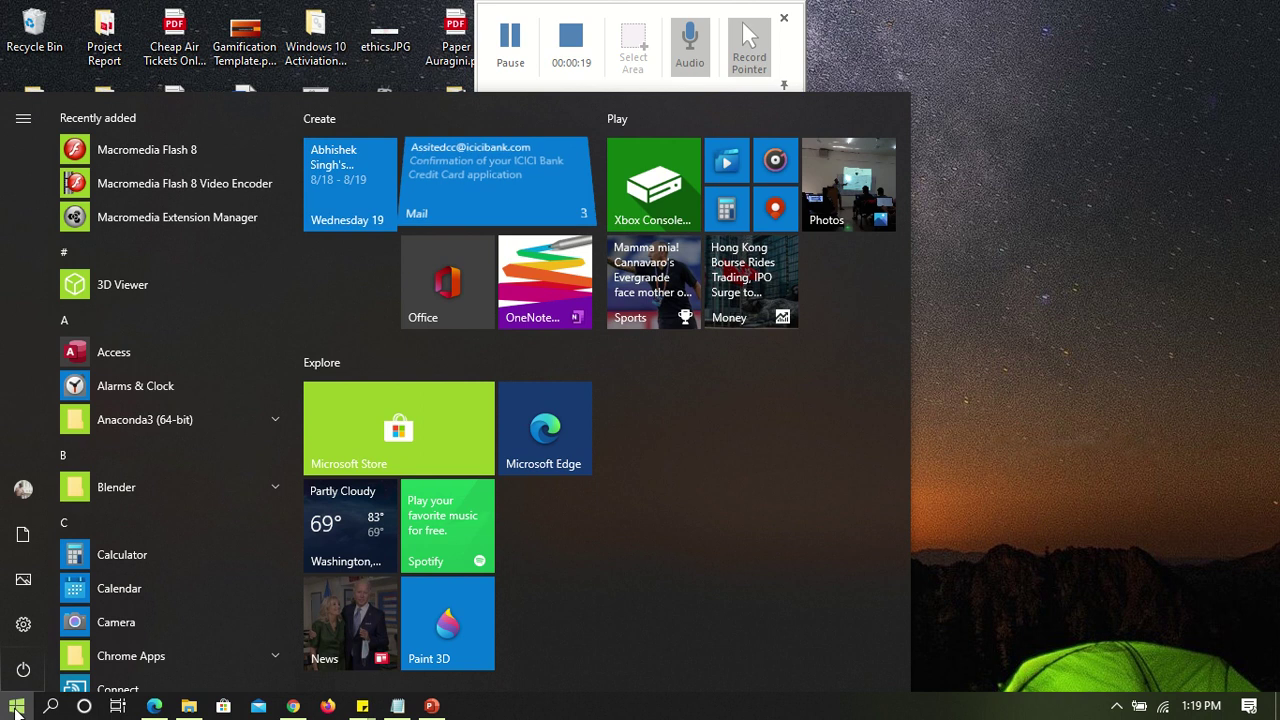
type("vm")
key("Return")
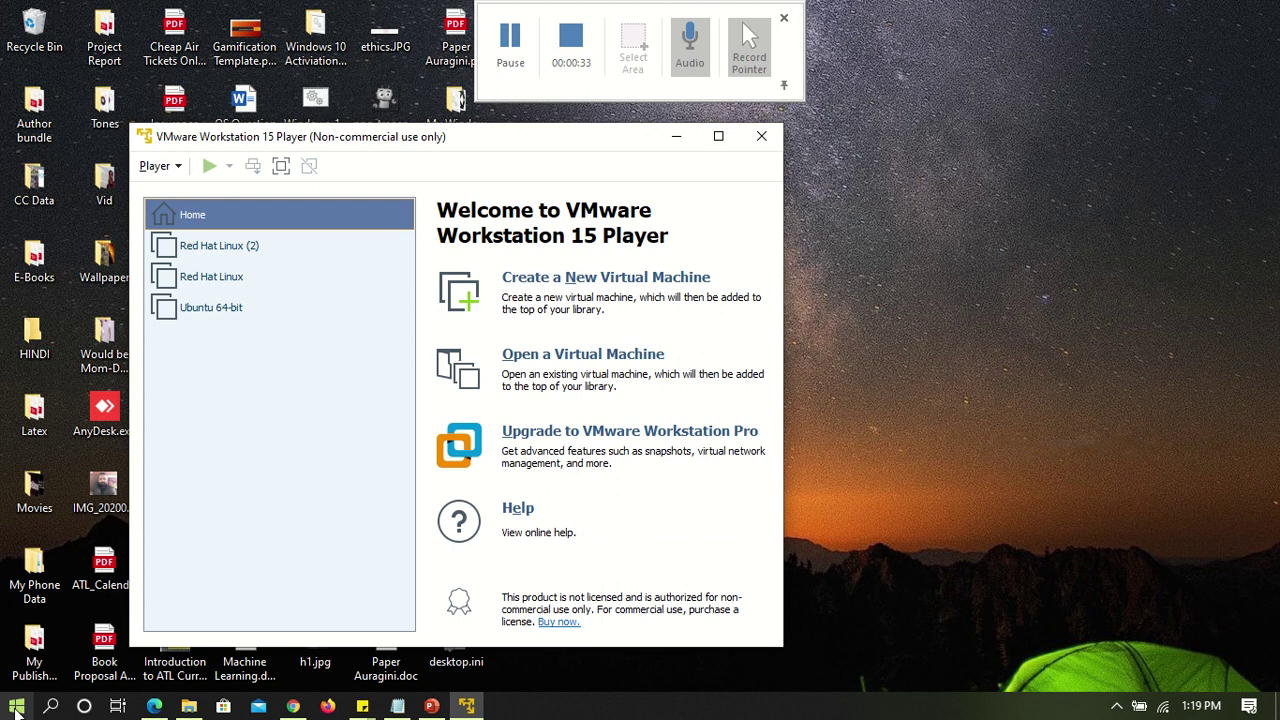
Power on Red Hat Linux (2), maximize its window, and boot past the GRUB menu
left_click(237, 250)
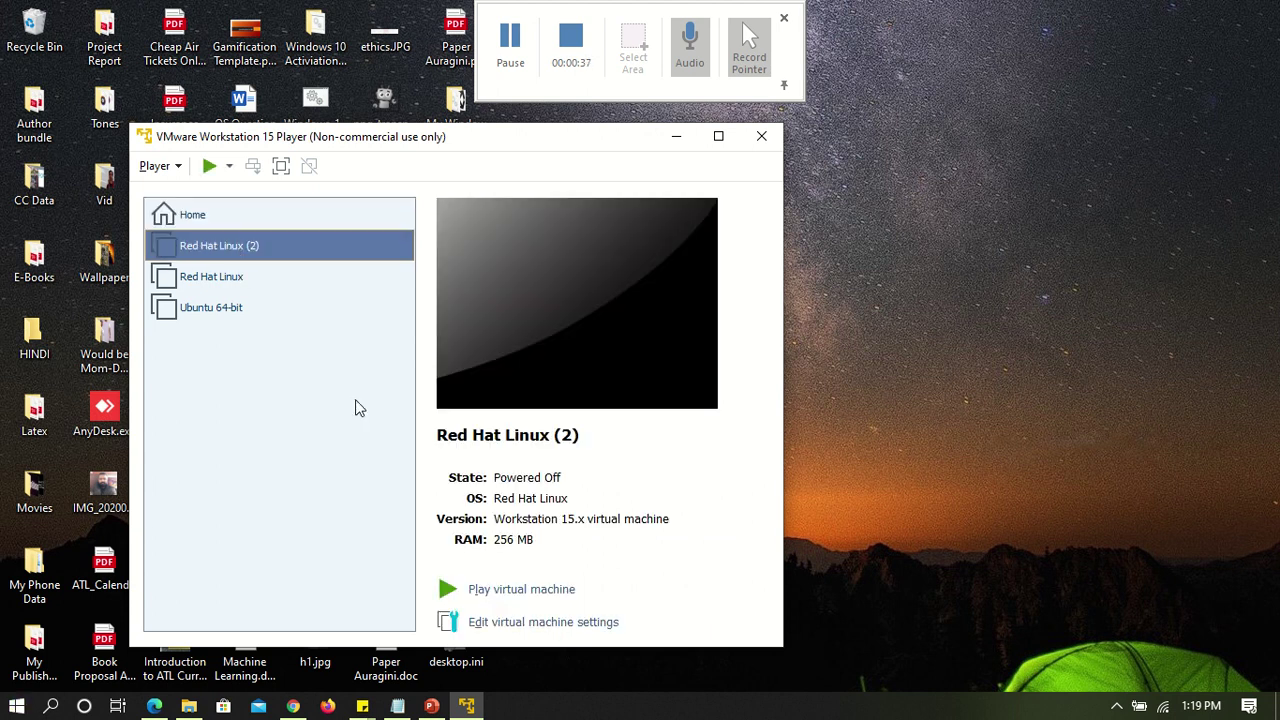
left_click(498, 592)
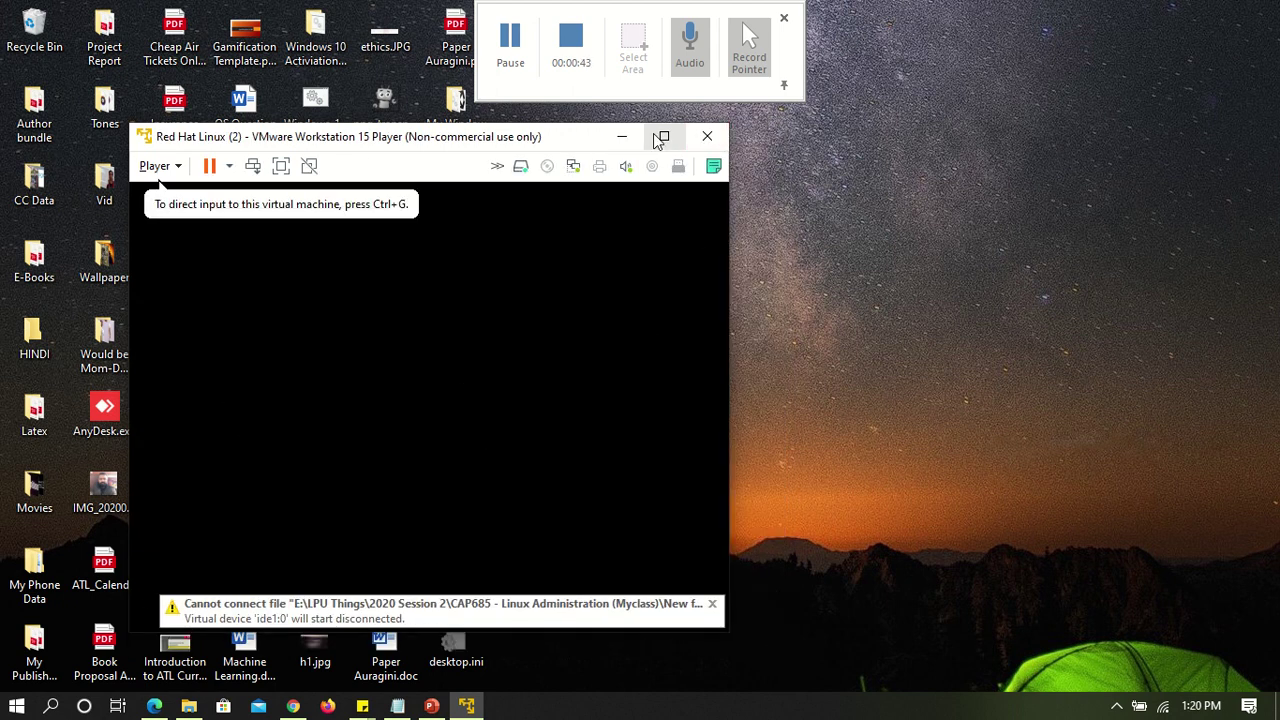
left_click(662, 139)
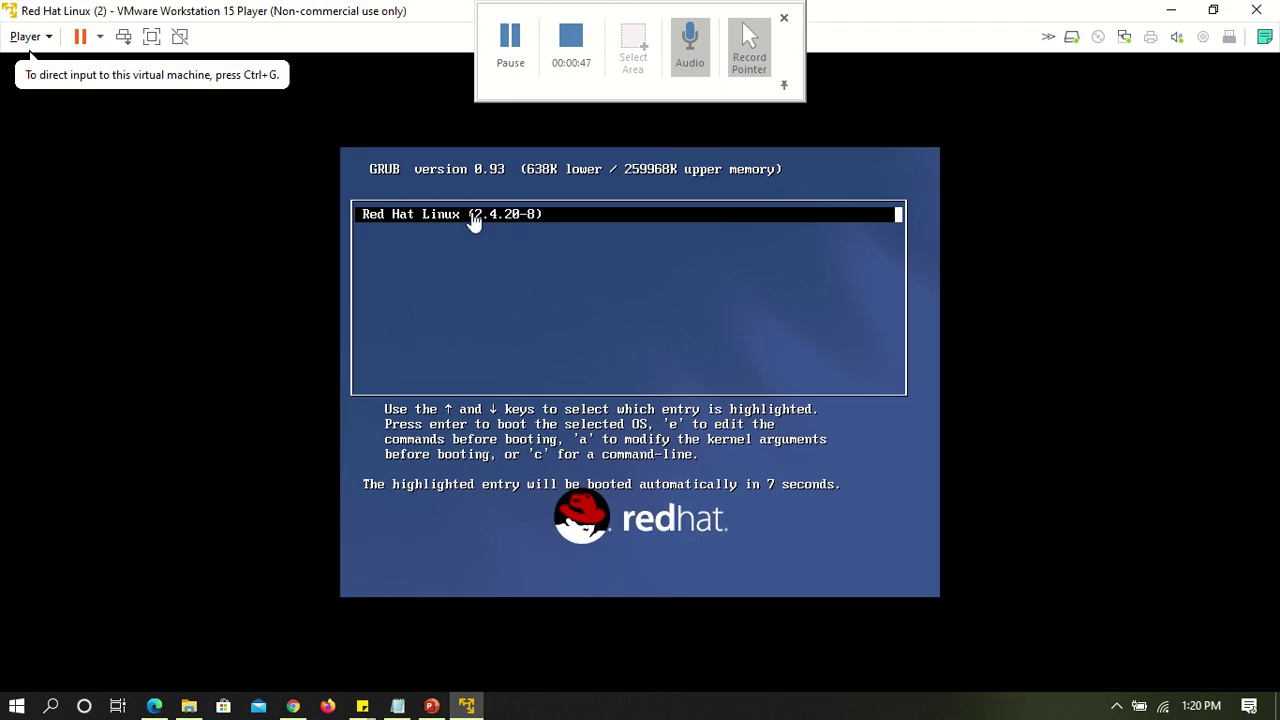
left_click(474, 221)
key("Return")
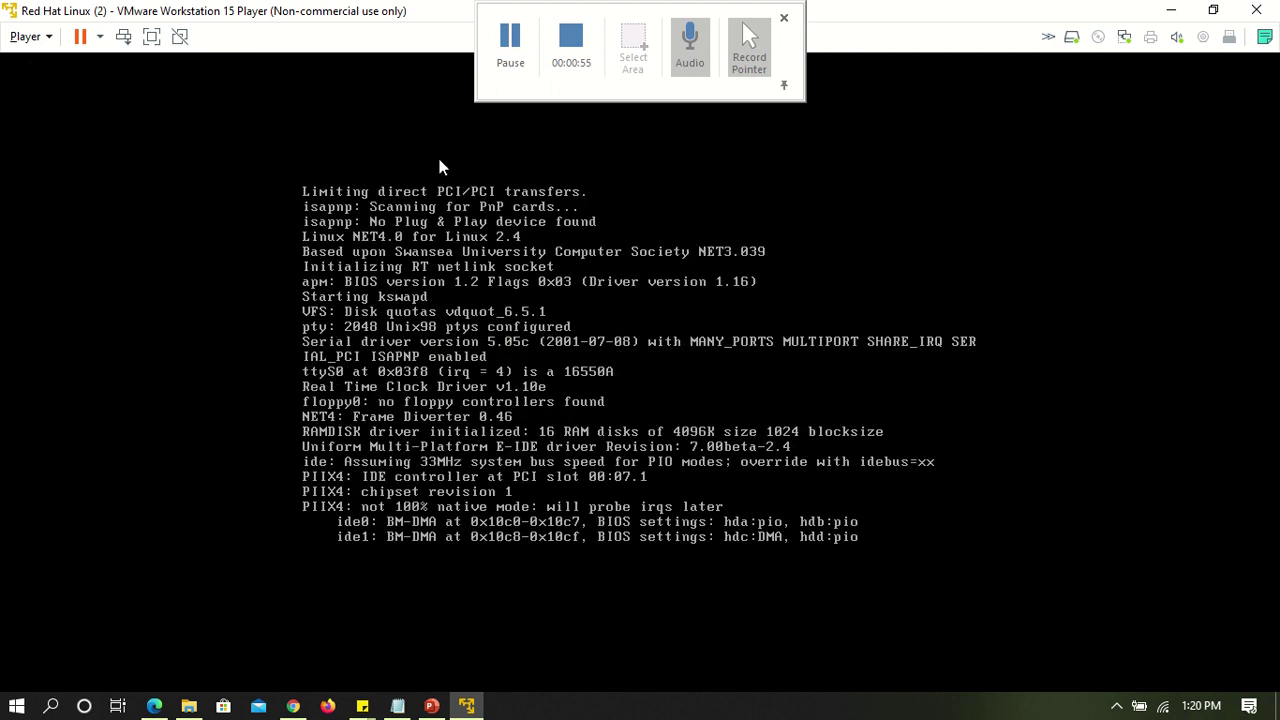
left_click(510, 38)
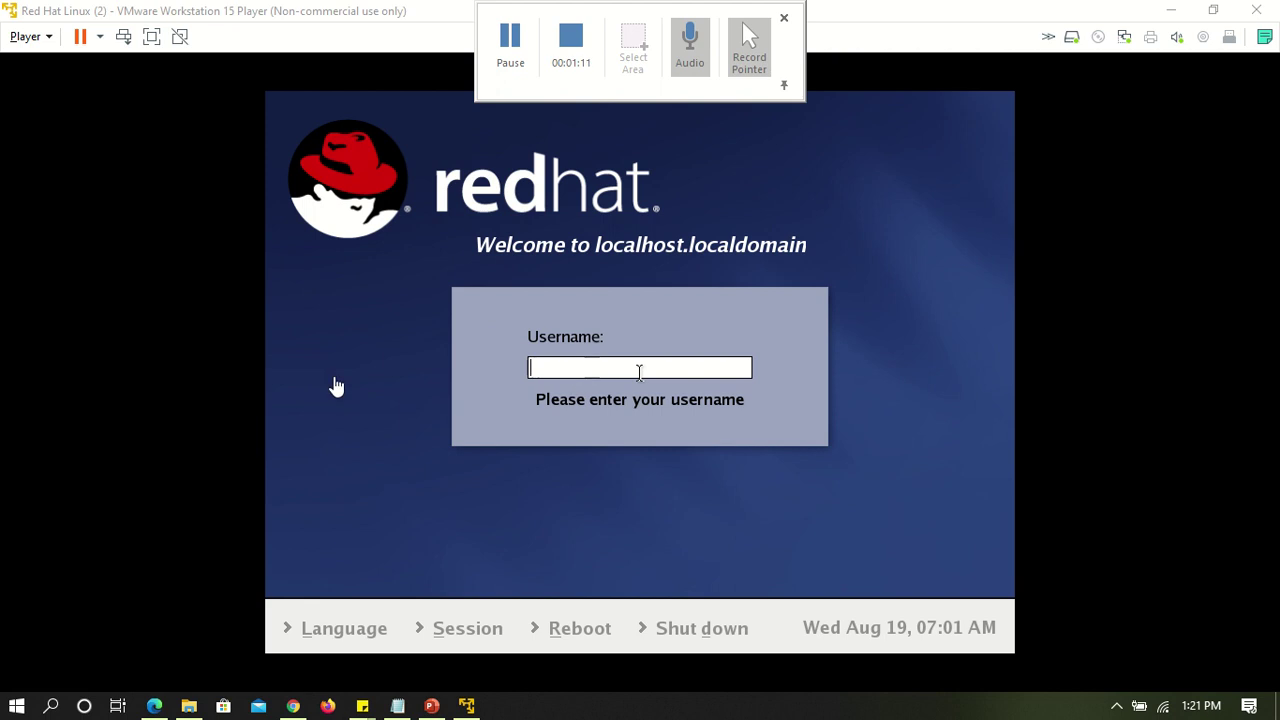
Log into the Red Hat guest as root with the account password
left_click(386, 412)
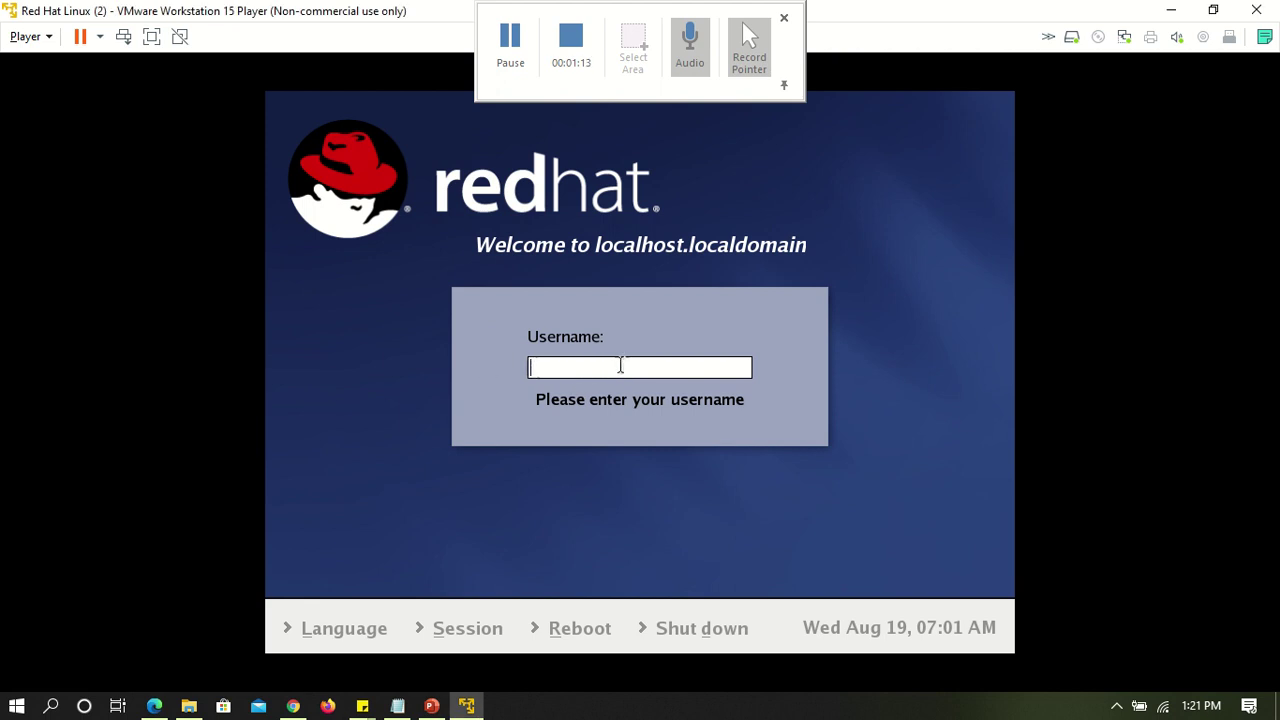
type("root")
key("Return")
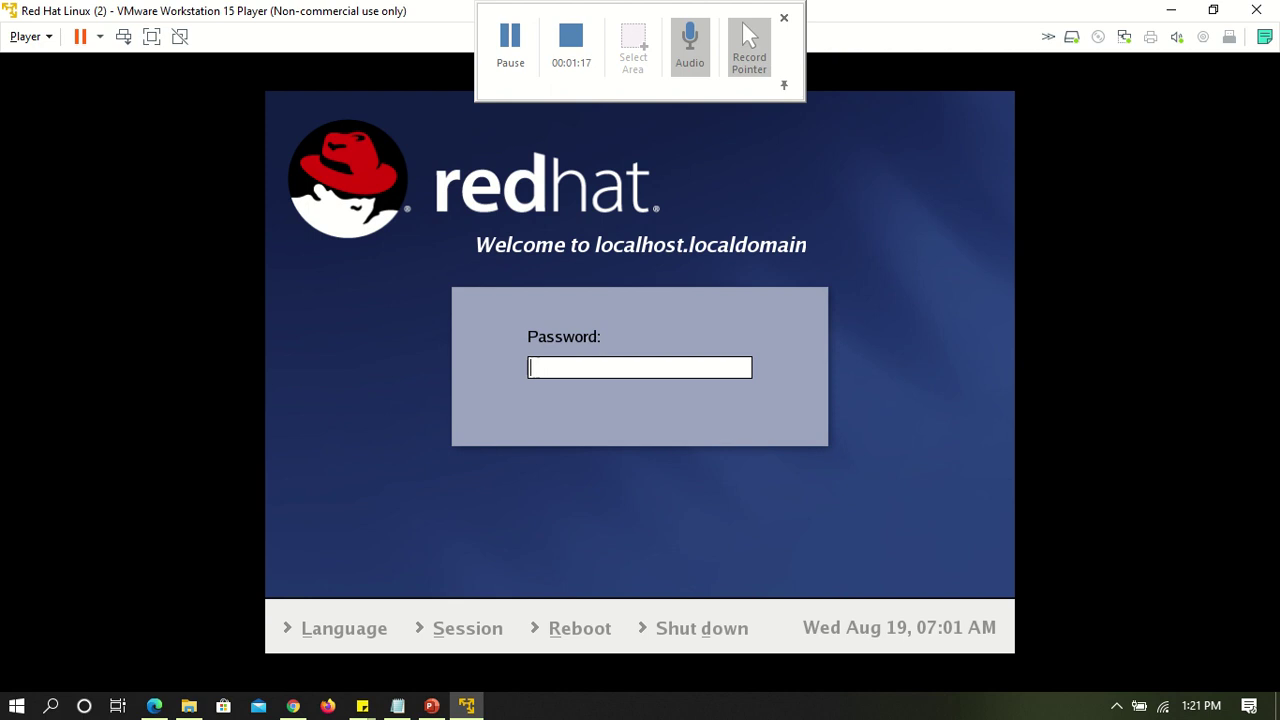
type("******")
key("Return")
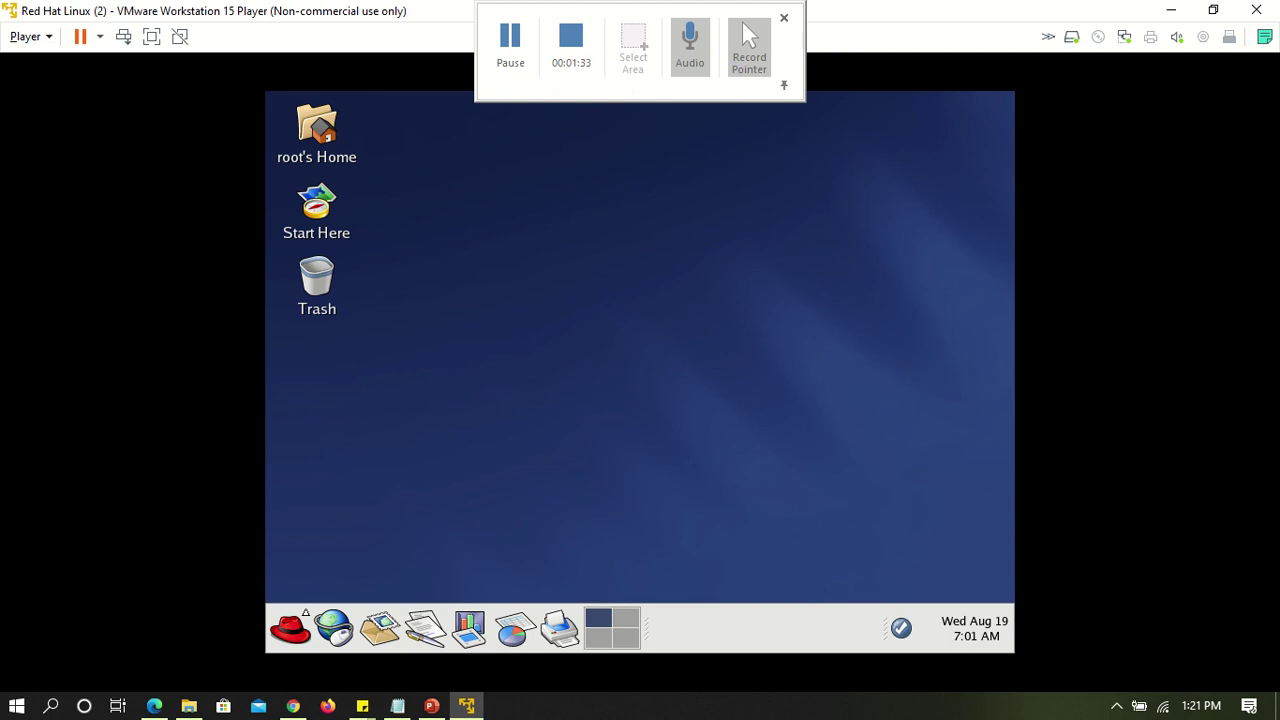
Review Mozilla's Google search results for gmail in the Red Hat guest
mouse_move(899, 643)
left_click(510, 40)
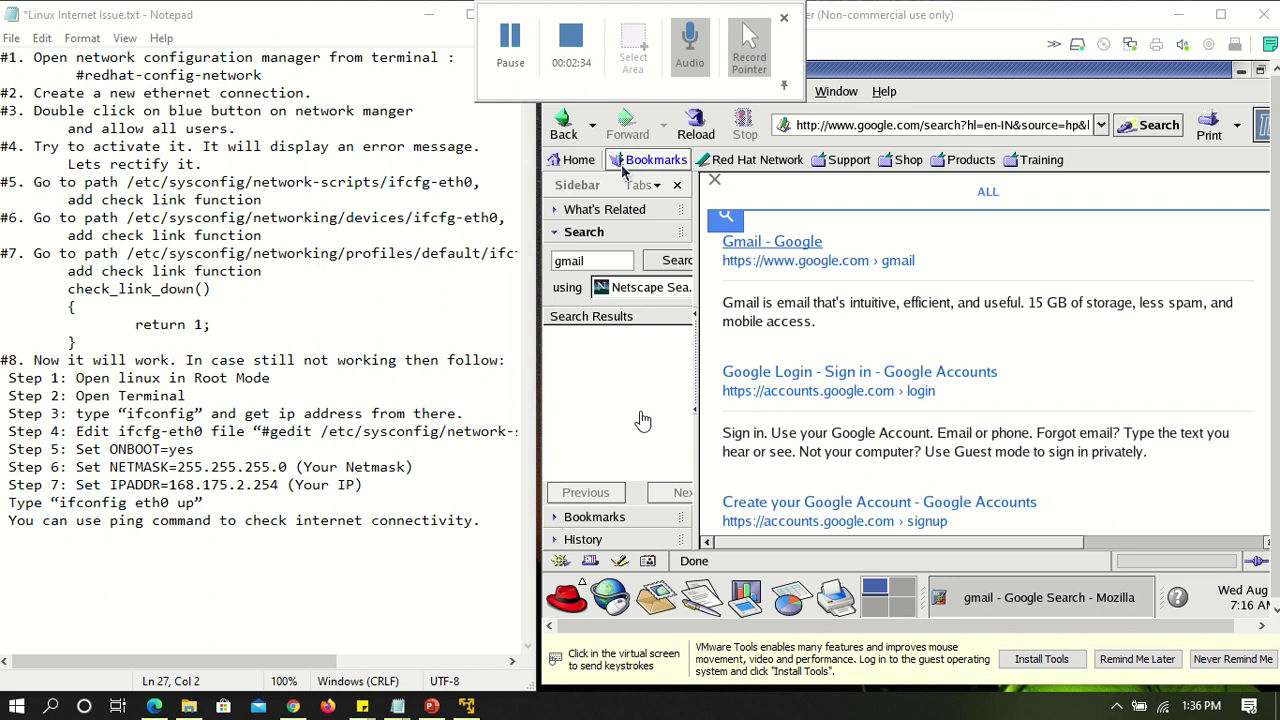
Open a root terminal from the Red Hat main menu's System Tools
left_click(509, 60)
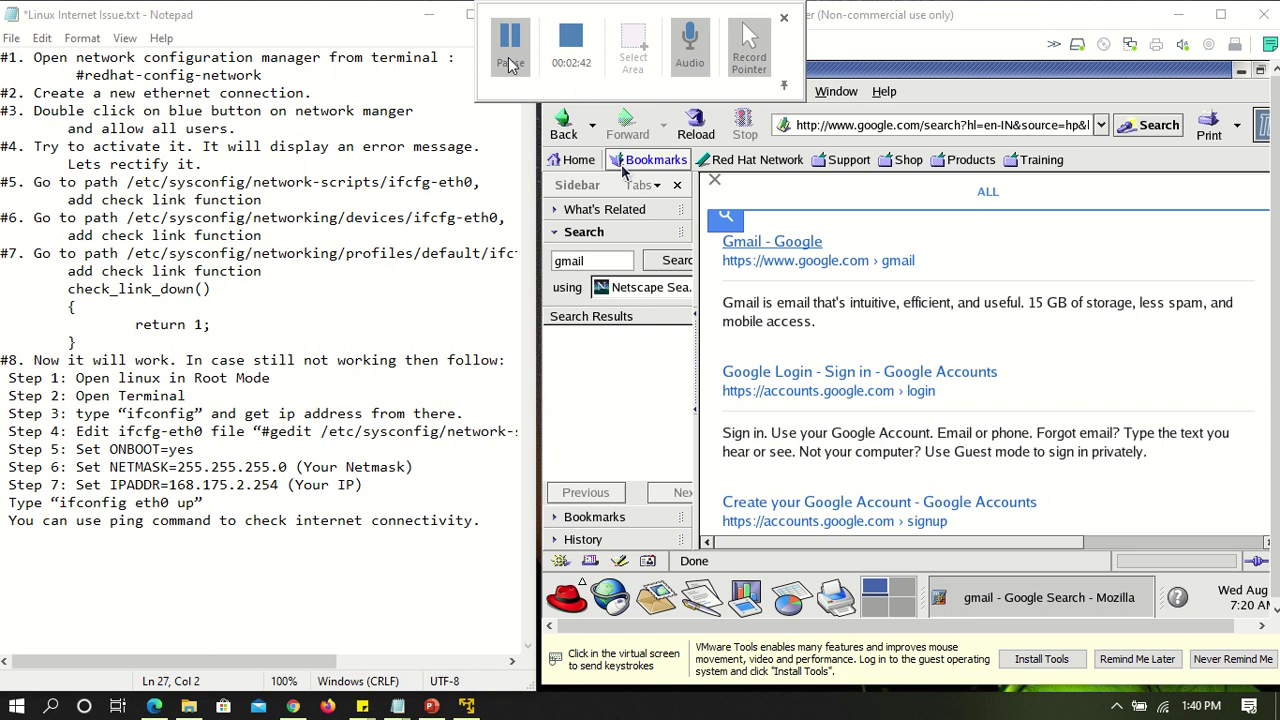
left_click(1121, 362)
left_click(575, 610)
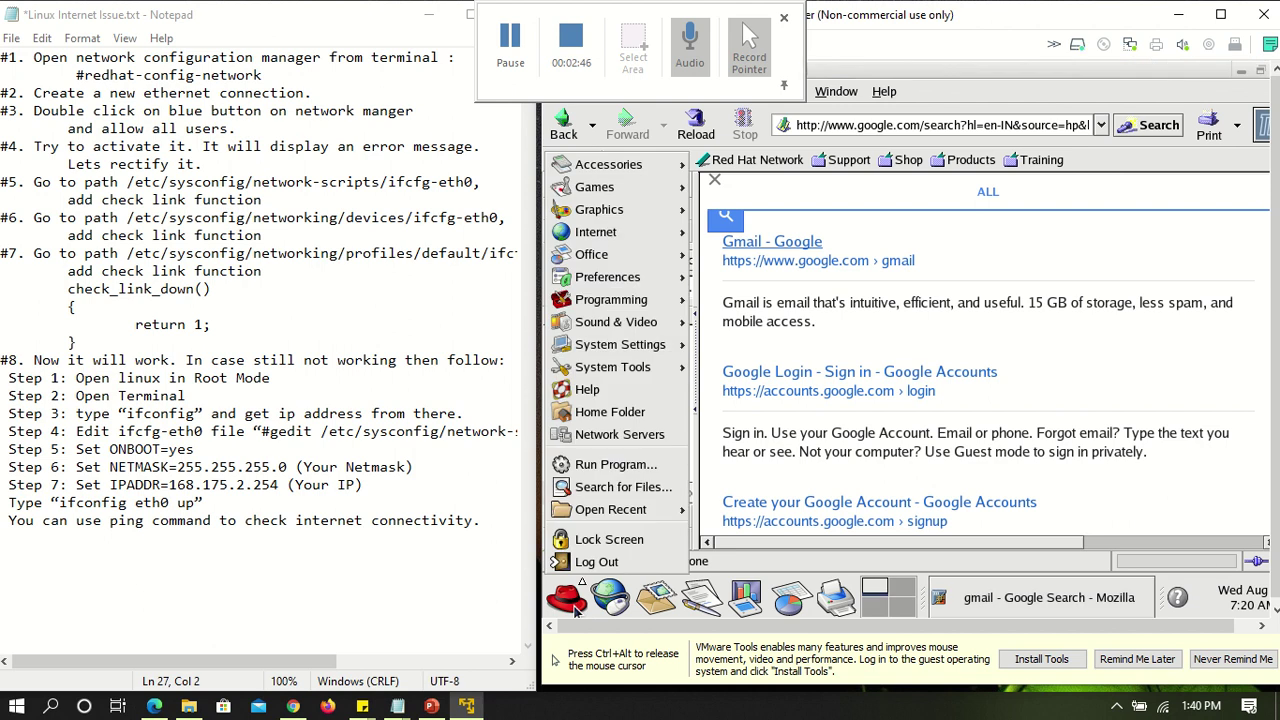
mouse_move(650, 370)
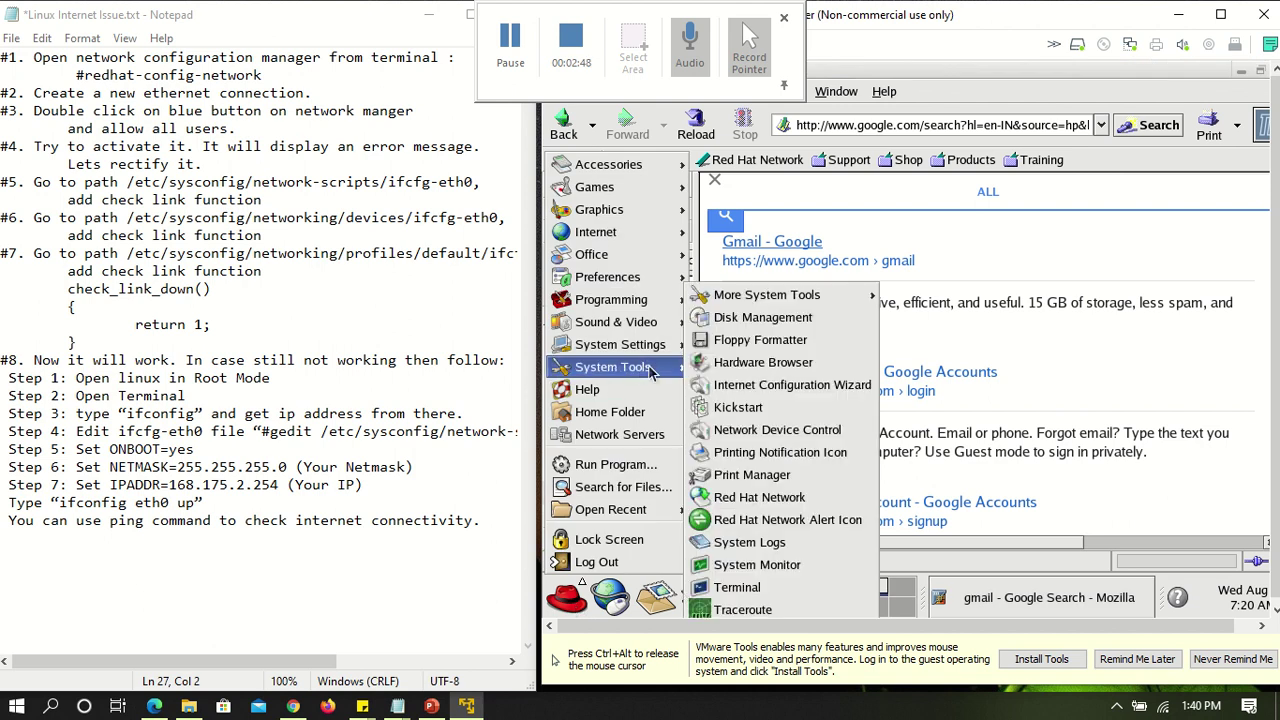
left_click(757, 588)
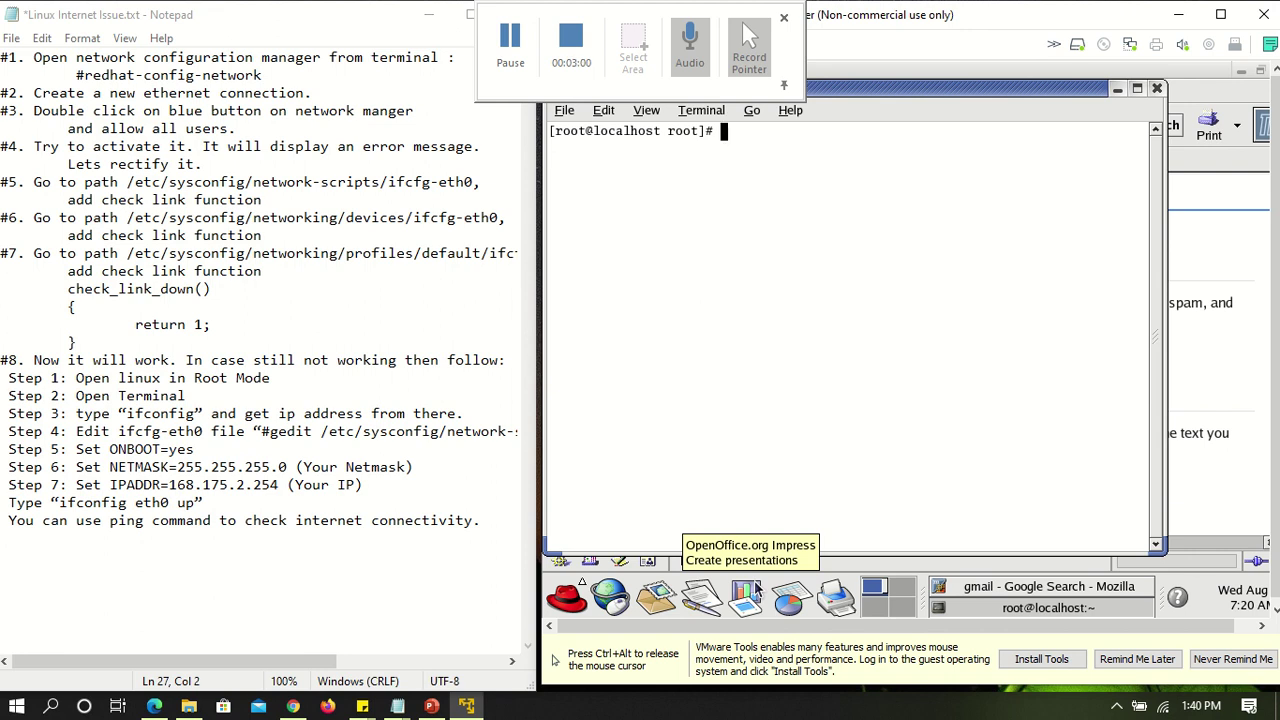
Run redhat-config-network and start adding a new network device
type("redhat-config-network")
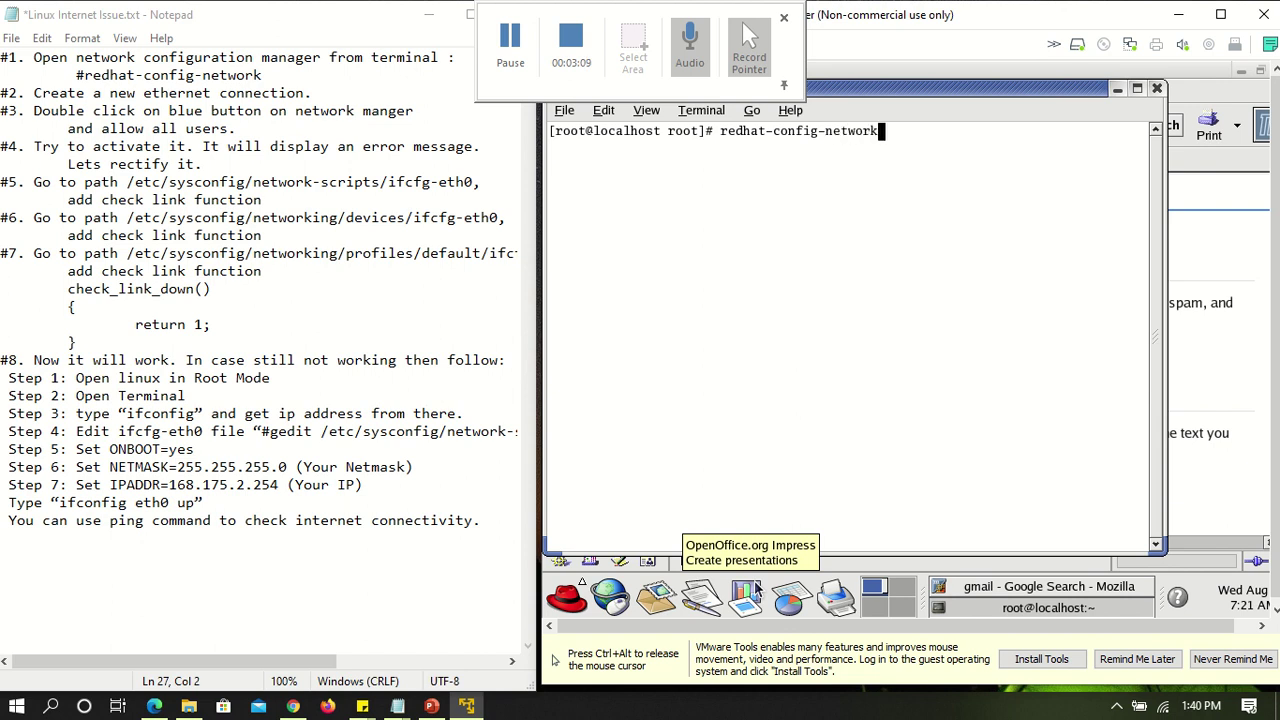
key("Return")
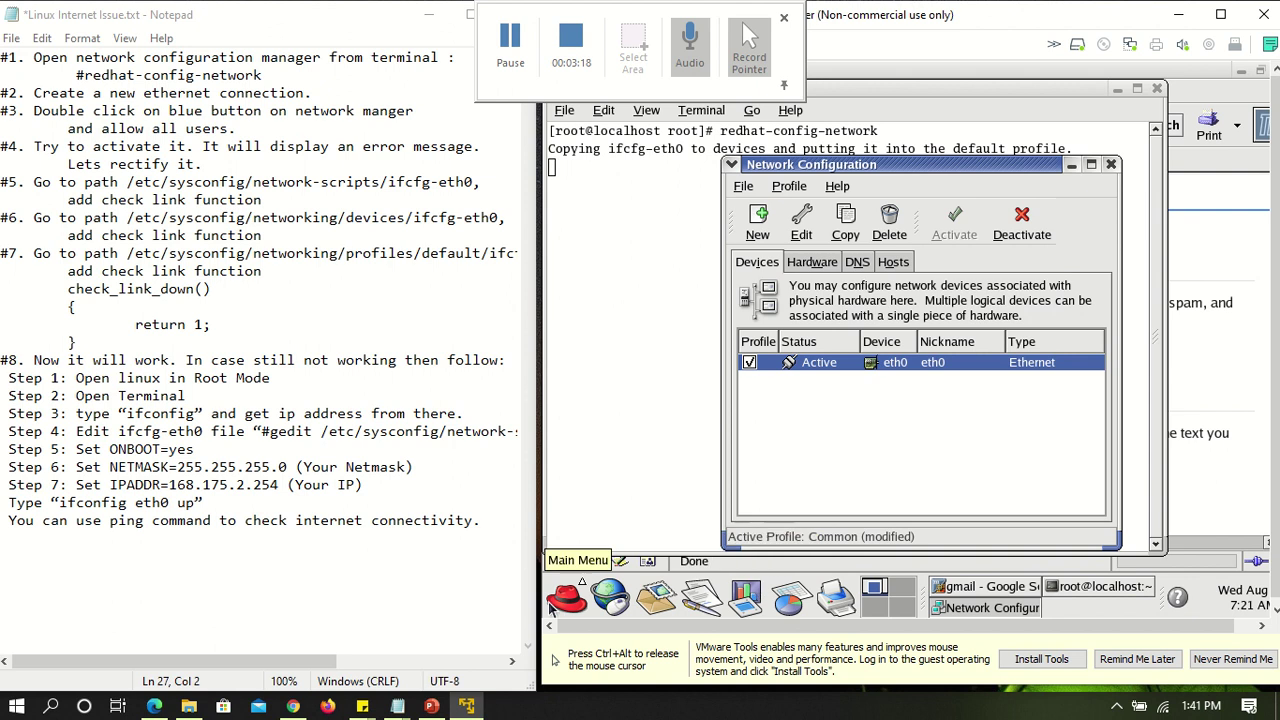
left_click(755, 236)
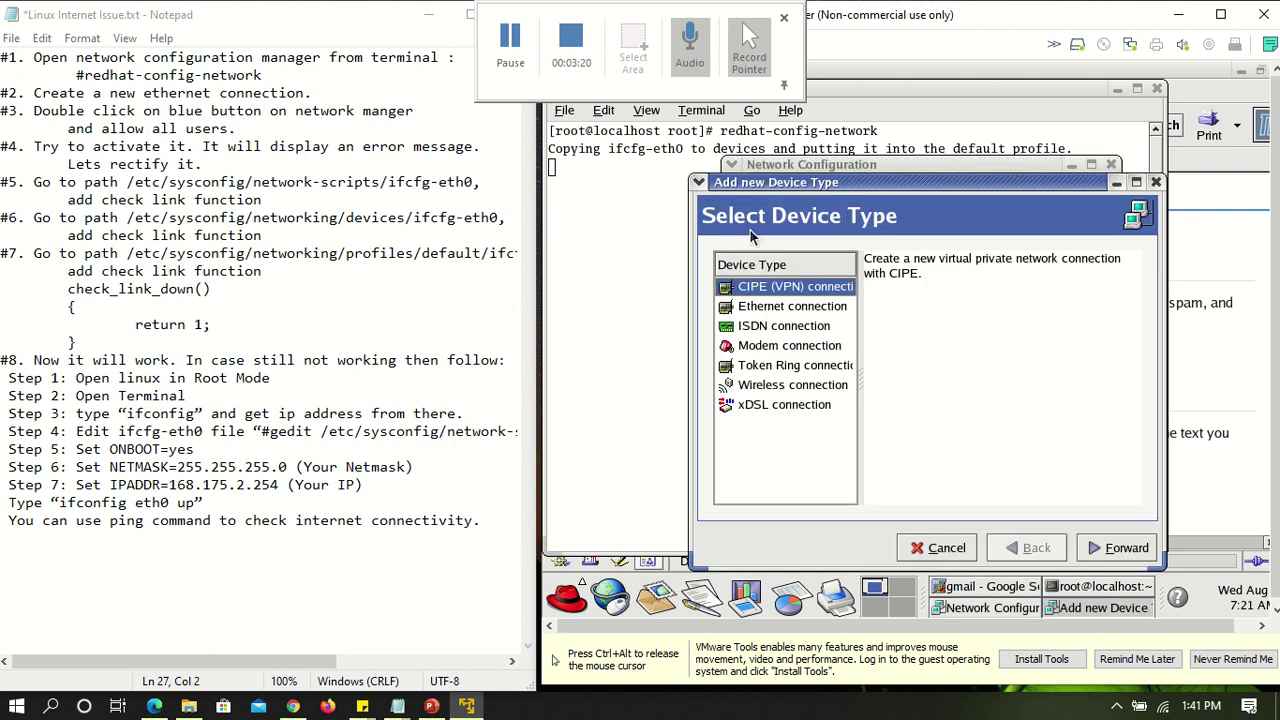
left_click(763, 313)
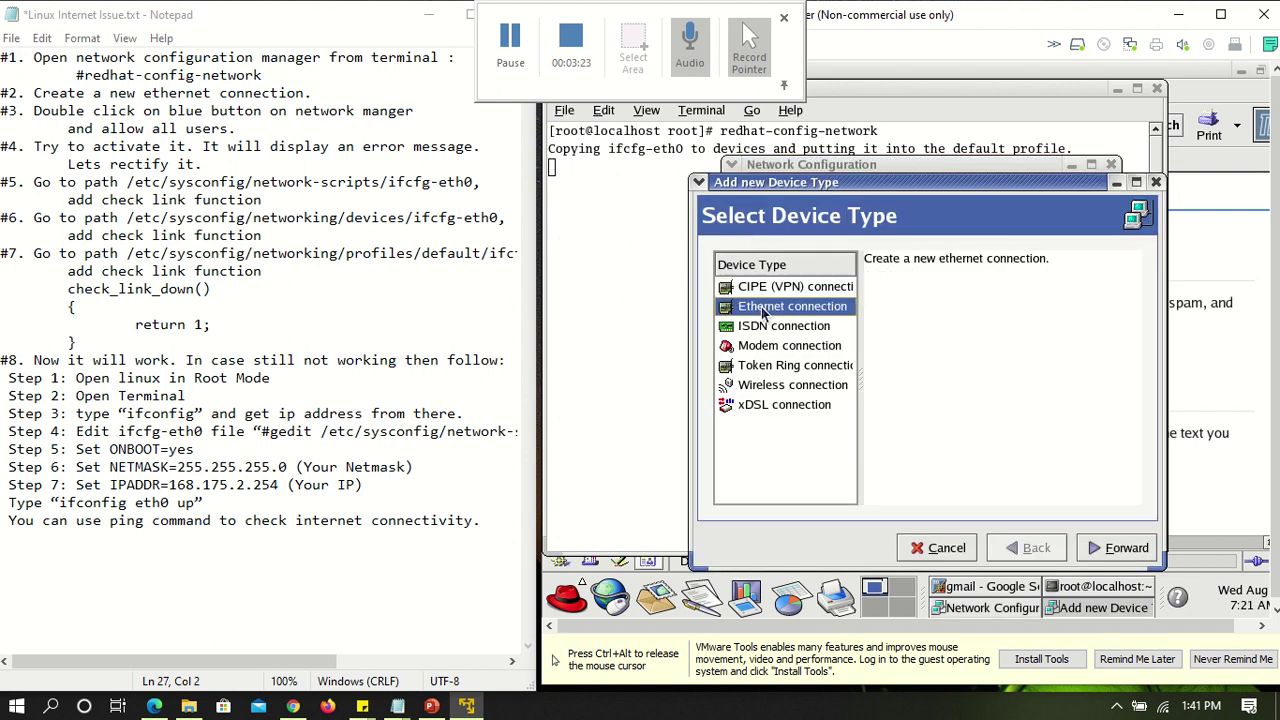
left_click(1122, 550)
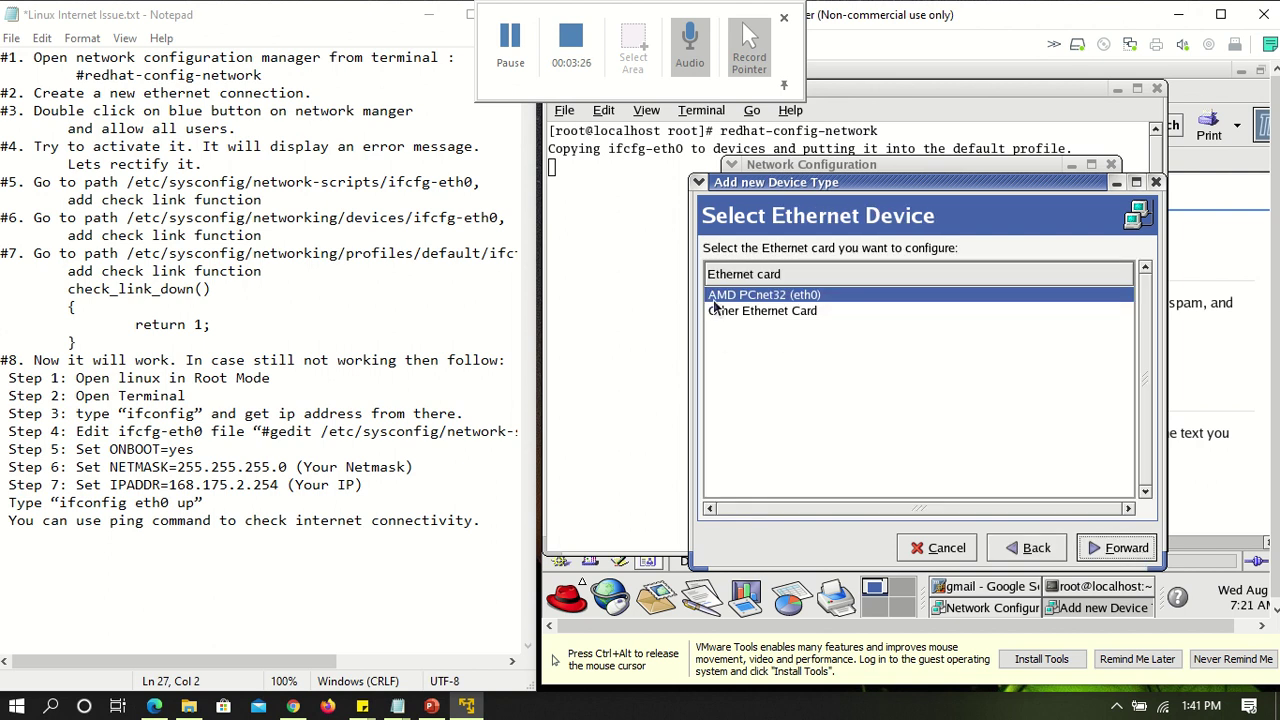
left_click(722, 300)
left_click(722, 300)
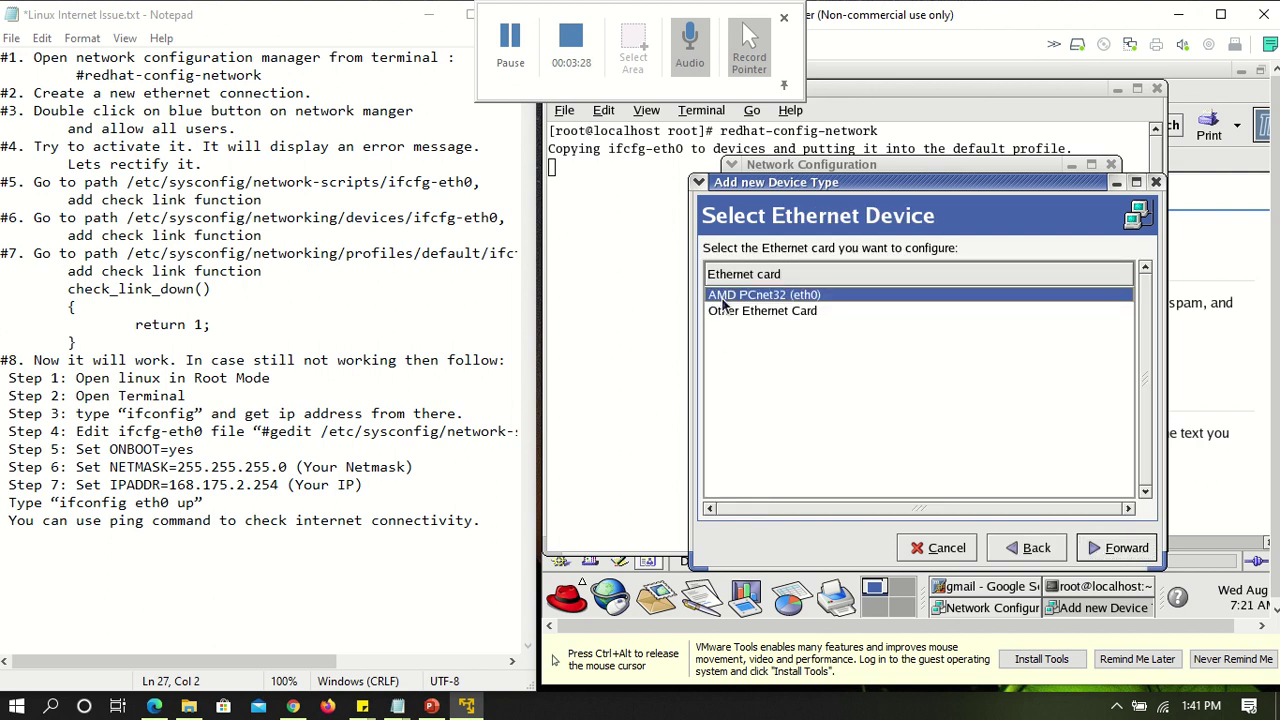
left_click(1118, 548)
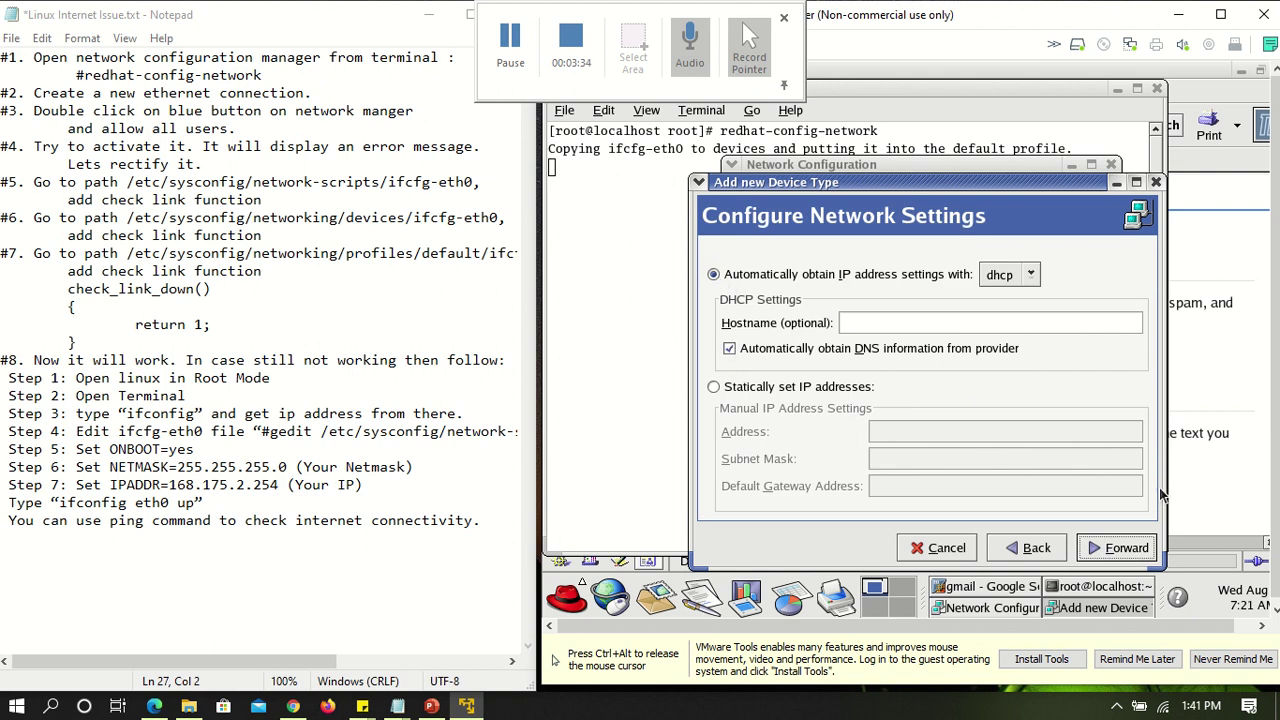
left_click(1122, 551)
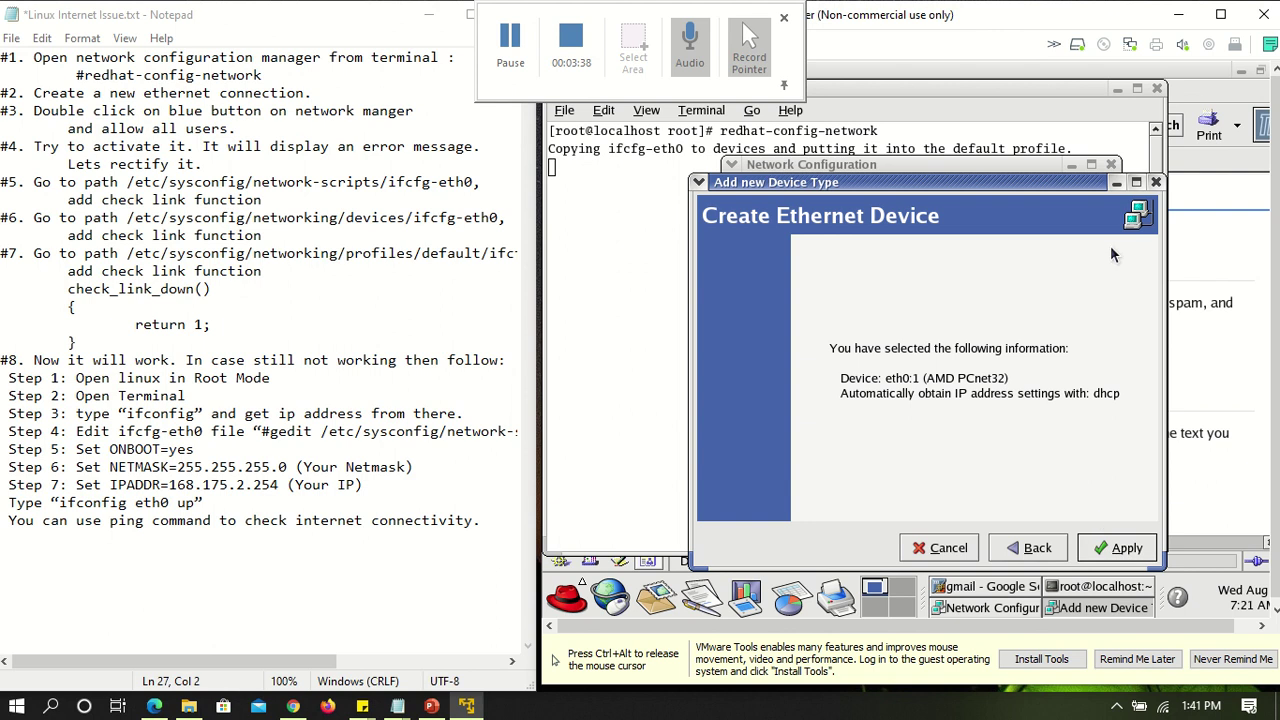
left_click(1156, 184)
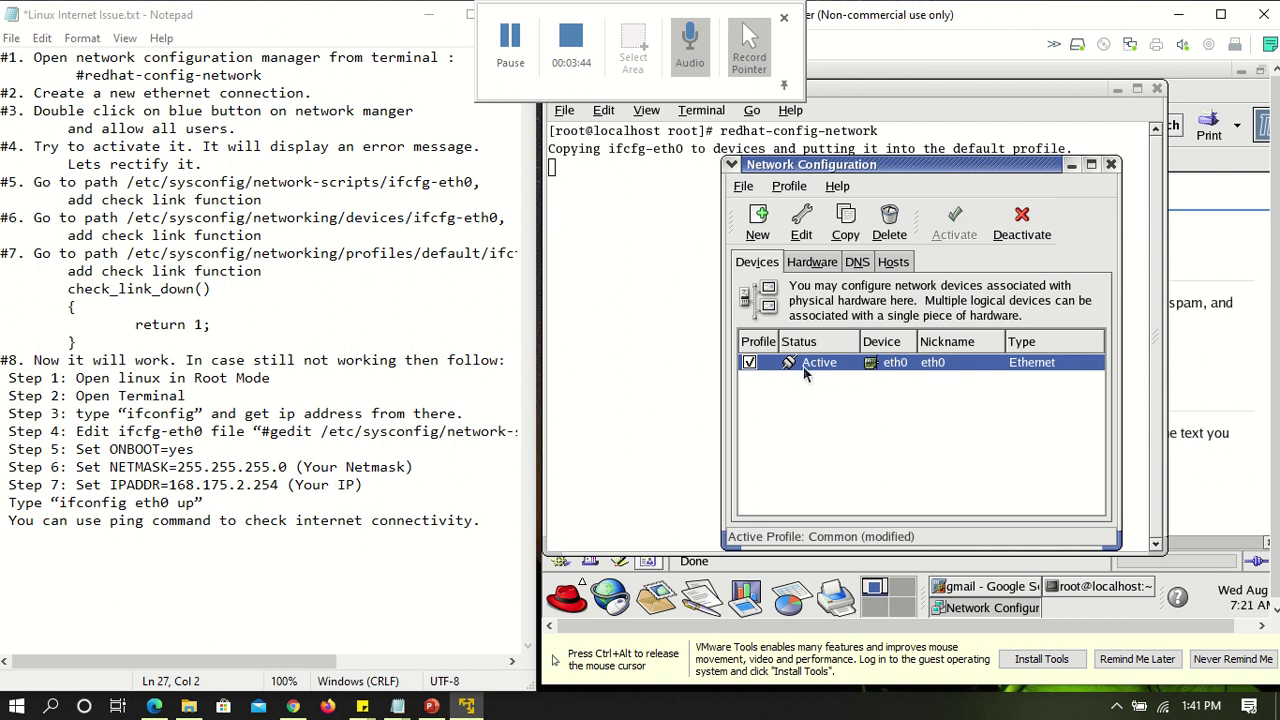
Deactivate eth0 and save its settings: DHCP, activate at boot, all users allowed
left_click(1025, 220)
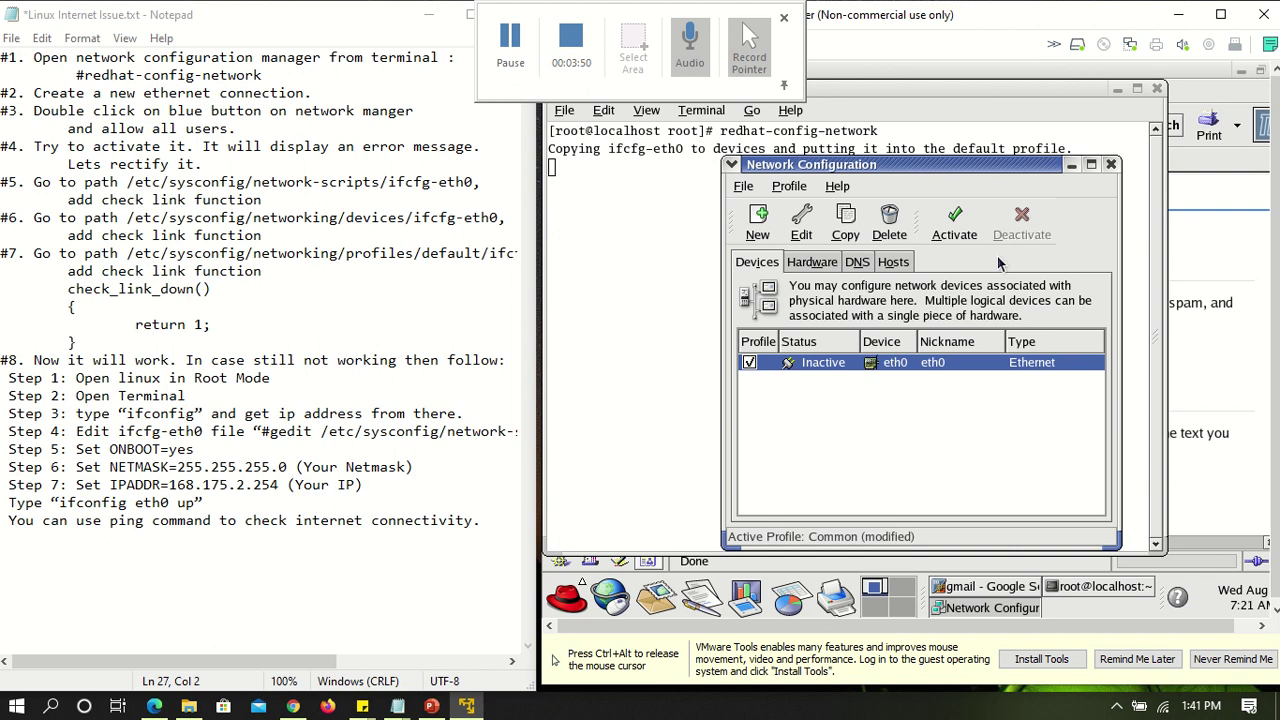
double_click(940, 362)
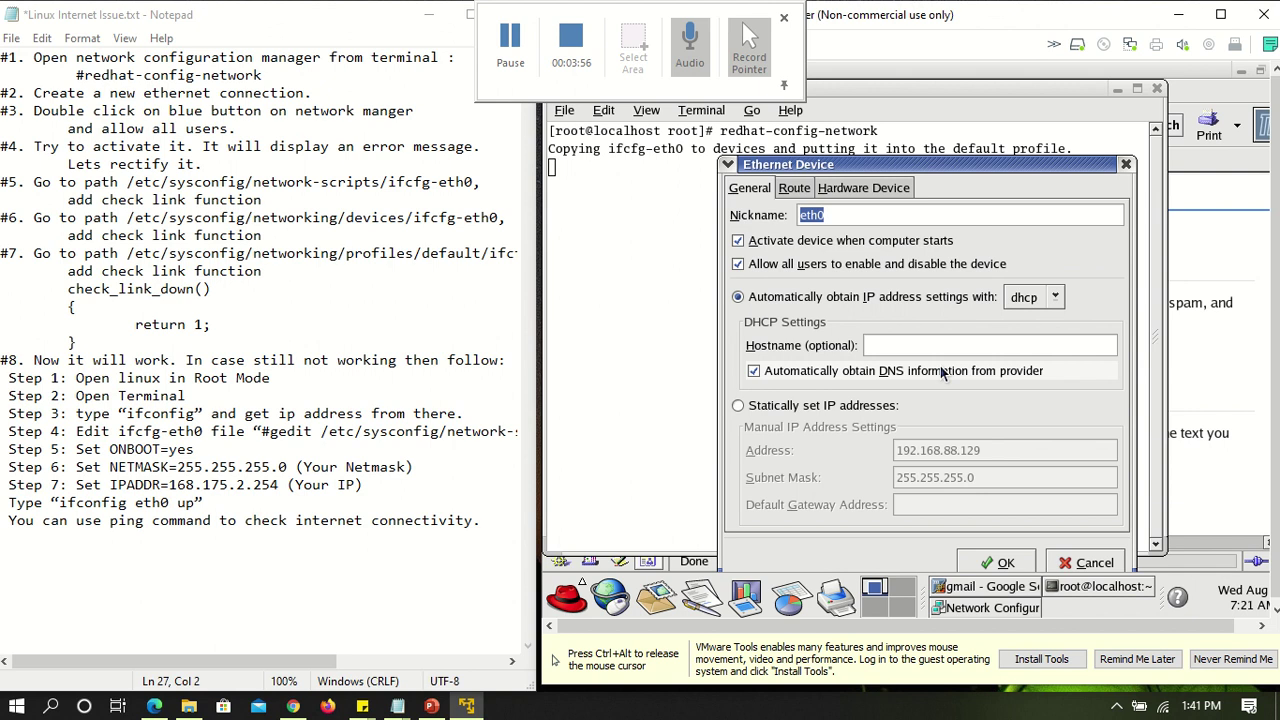
left_click(738, 264)
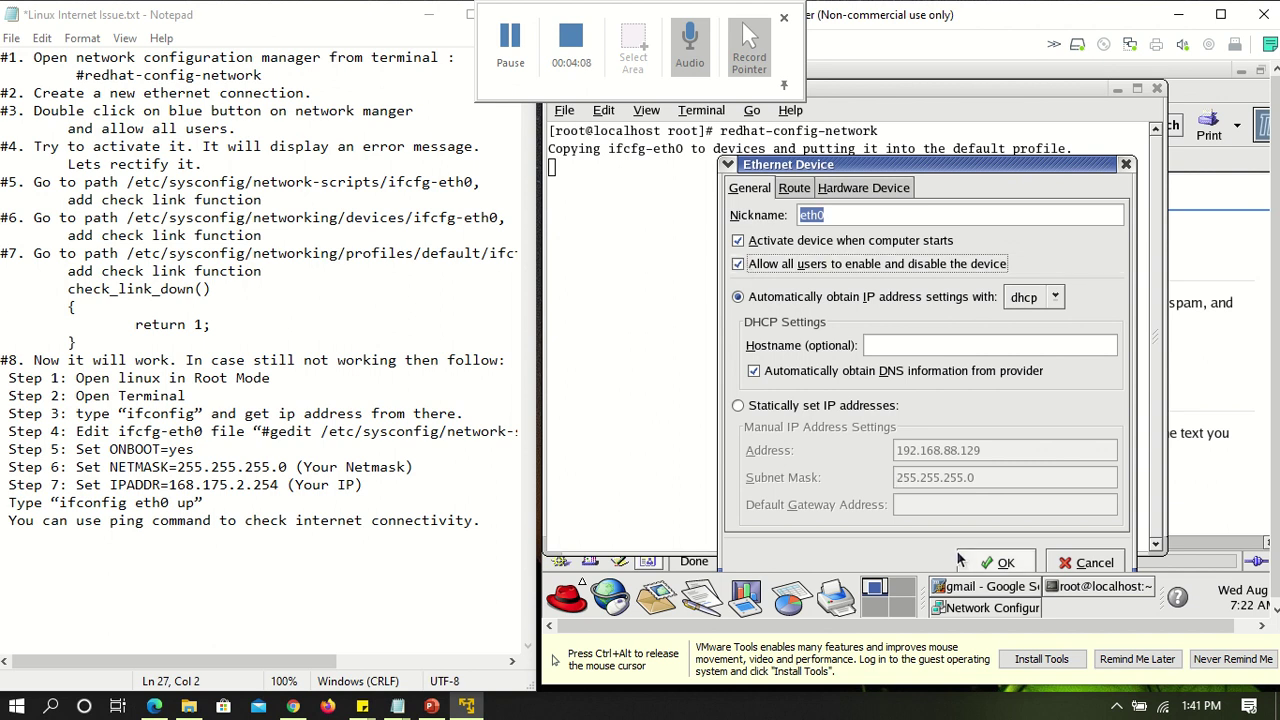
left_click(995, 562)
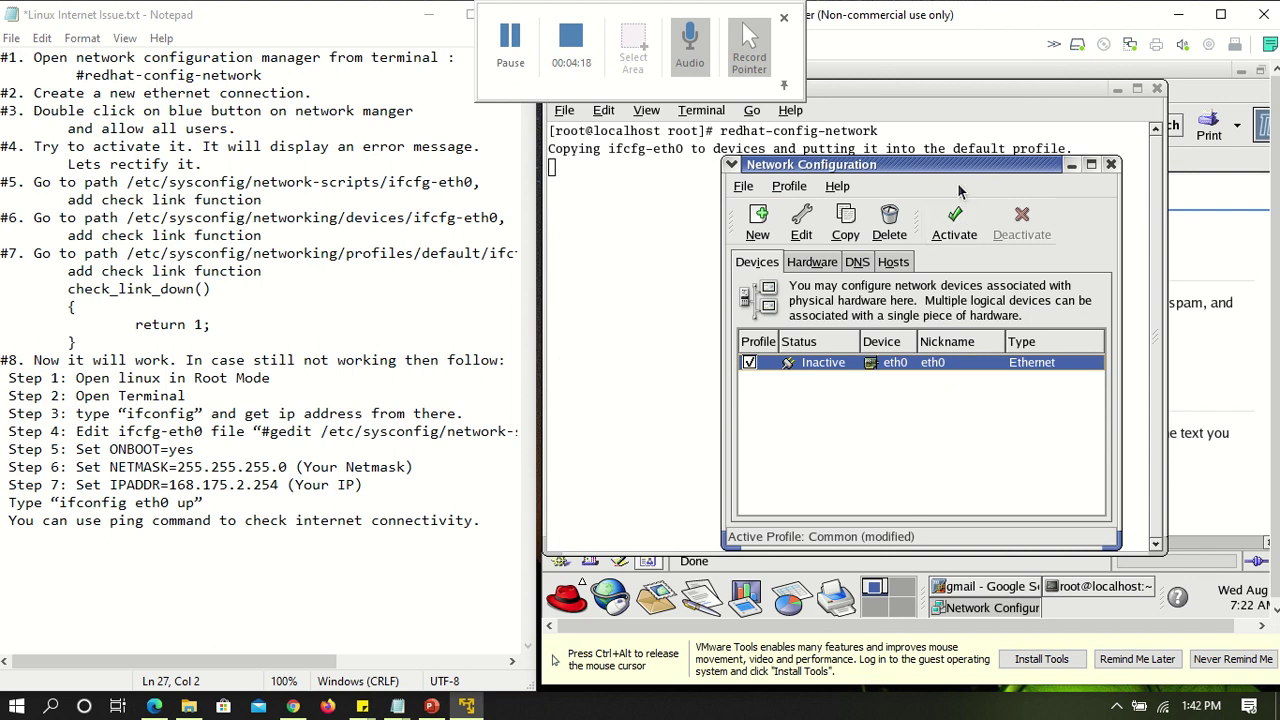
Save the eth0 changes, activate eth0, then deactivate it again
left_click(955, 228)
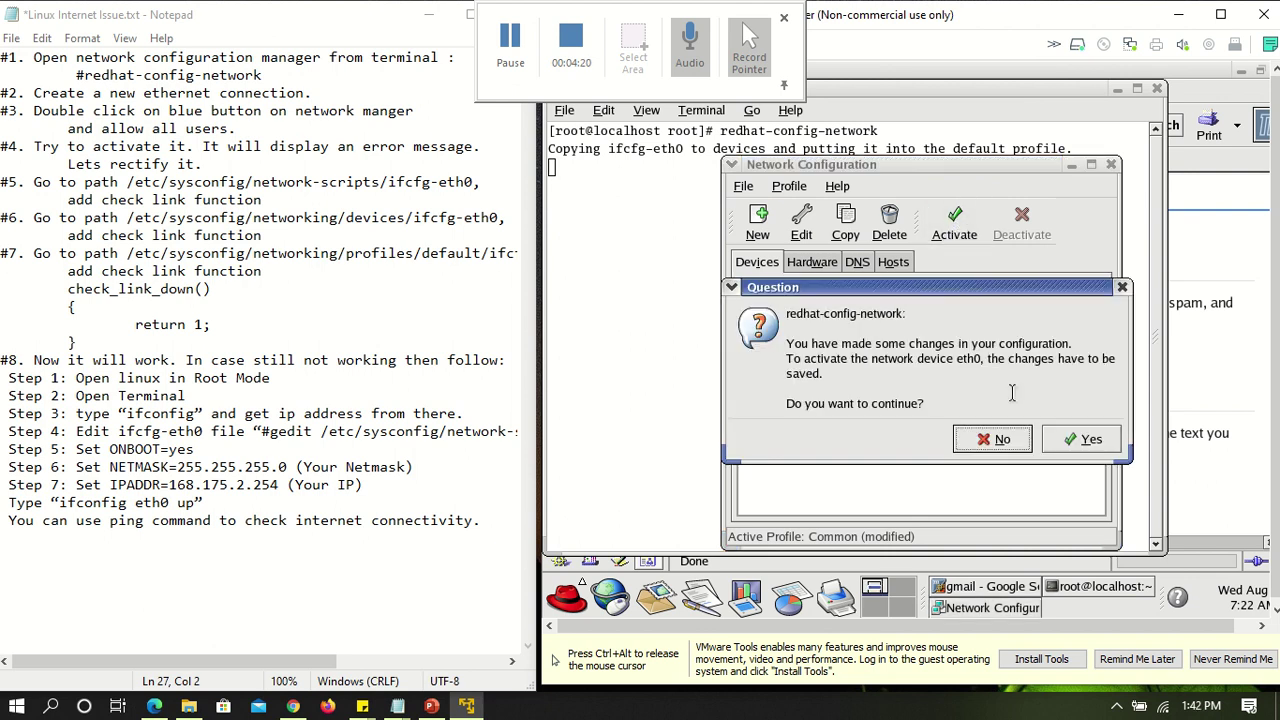
left_click(1078, 440)
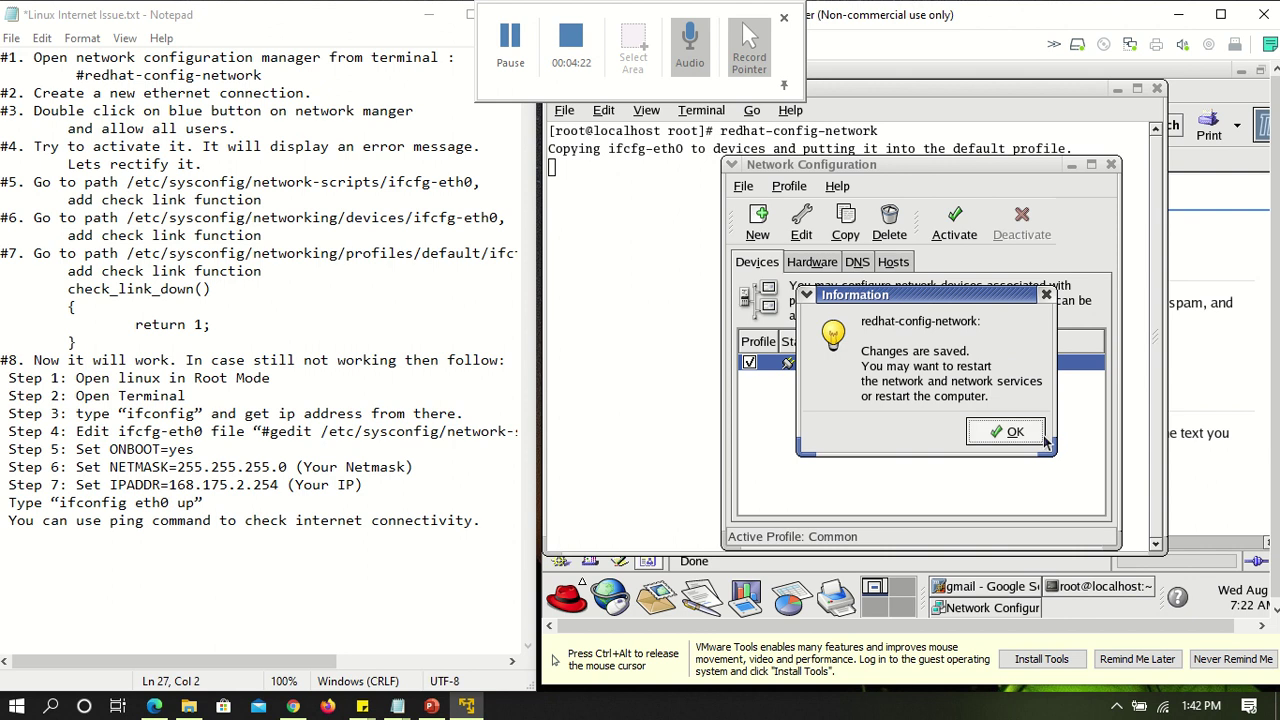
left_click(996, 435)
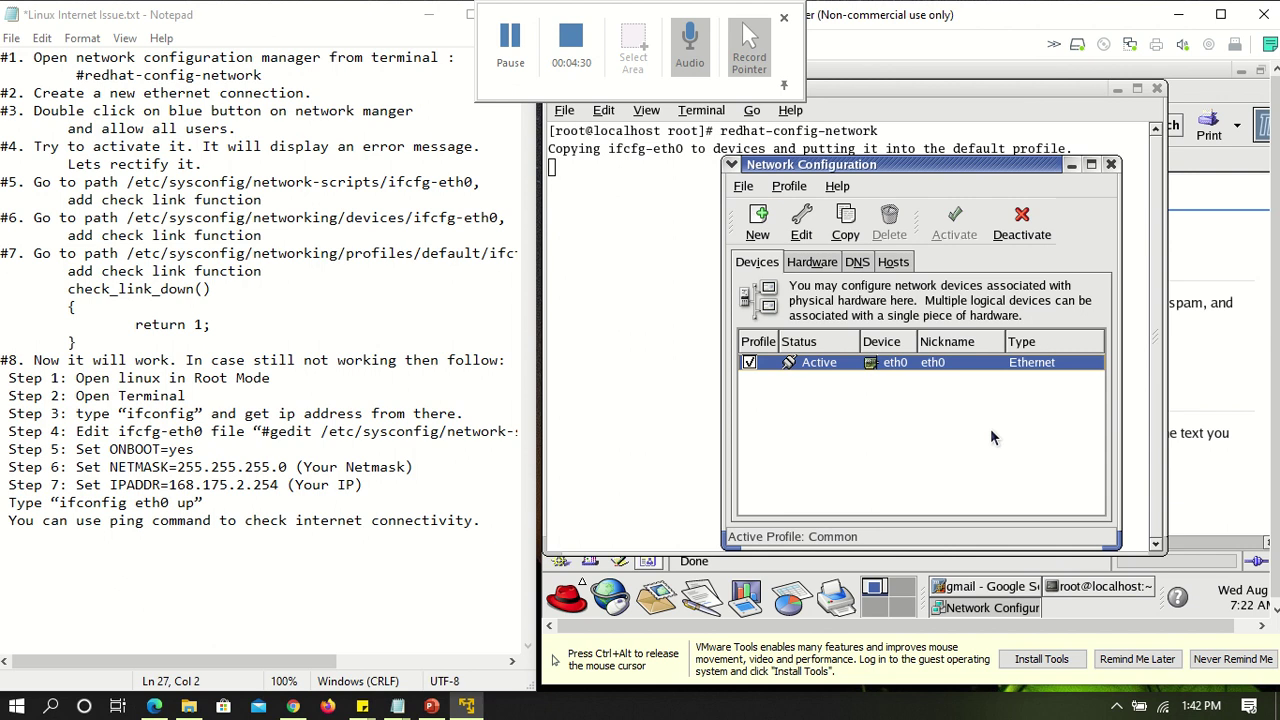
left_click(1022, 226)
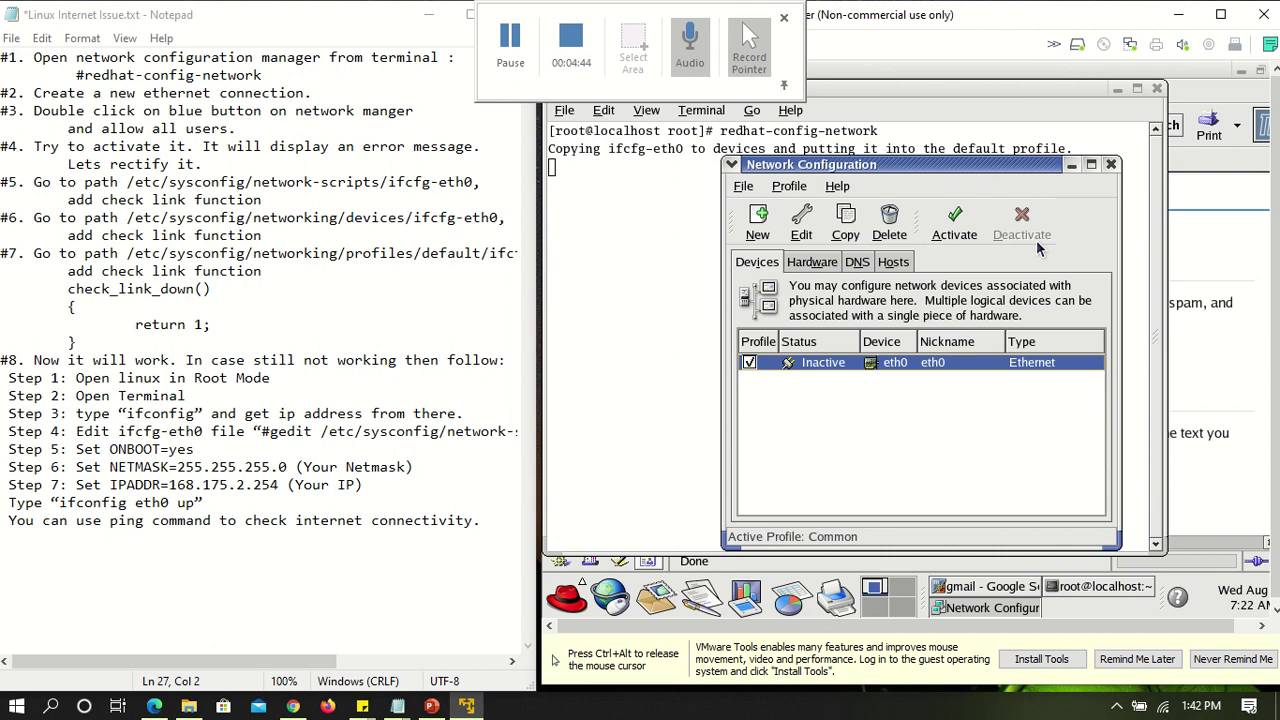
Close the Network Configuration tool and minimize the terminal to reveal Mozilla
left_click(574, 603)
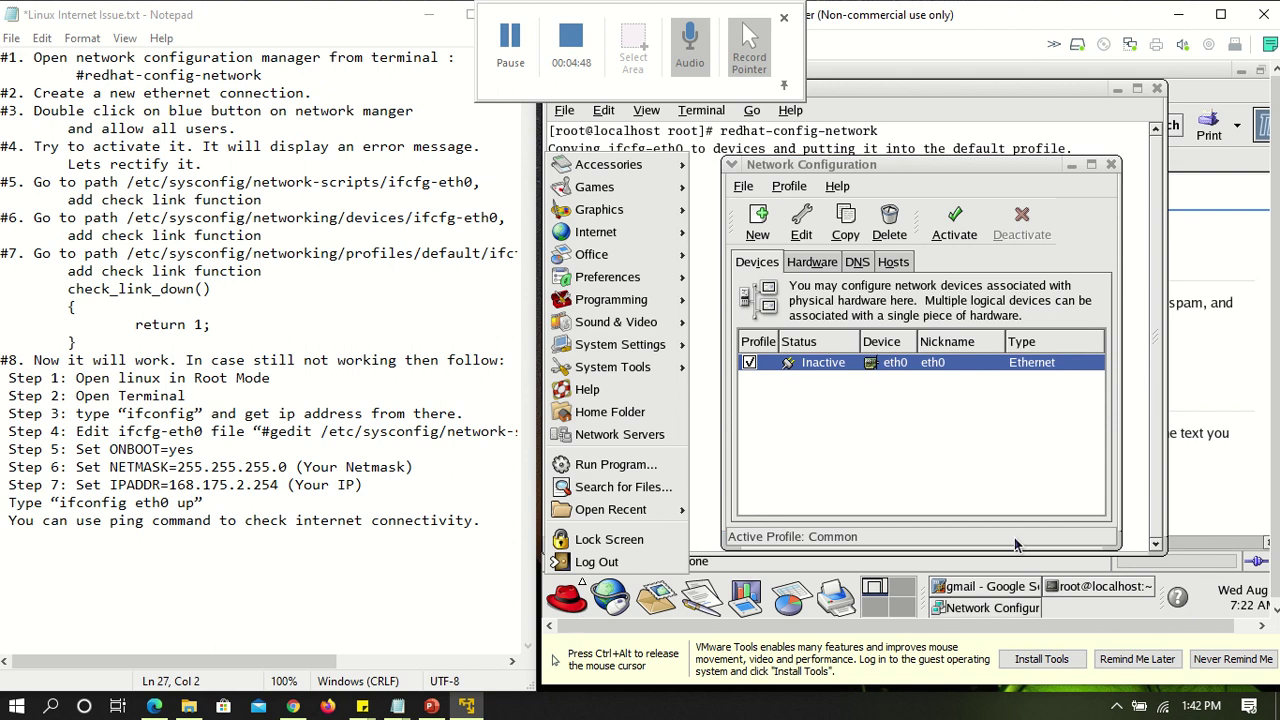
left_click(1243, 470)
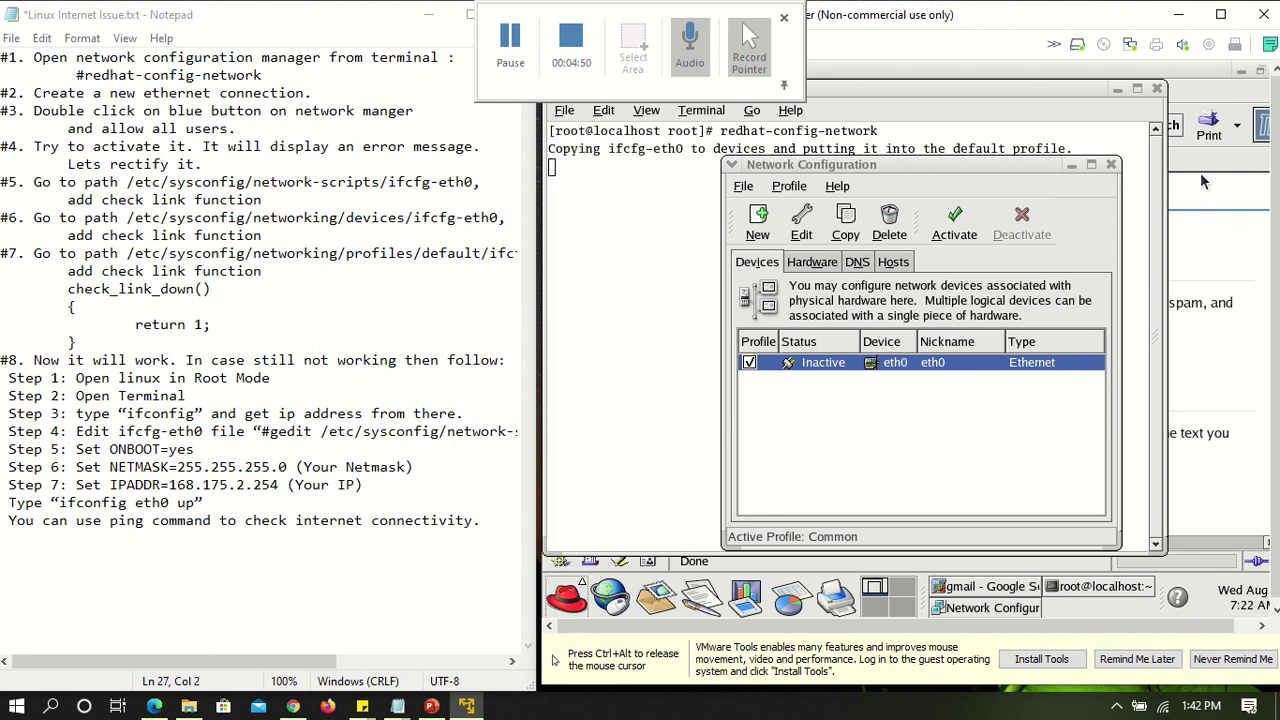
left_click(1110, 166)
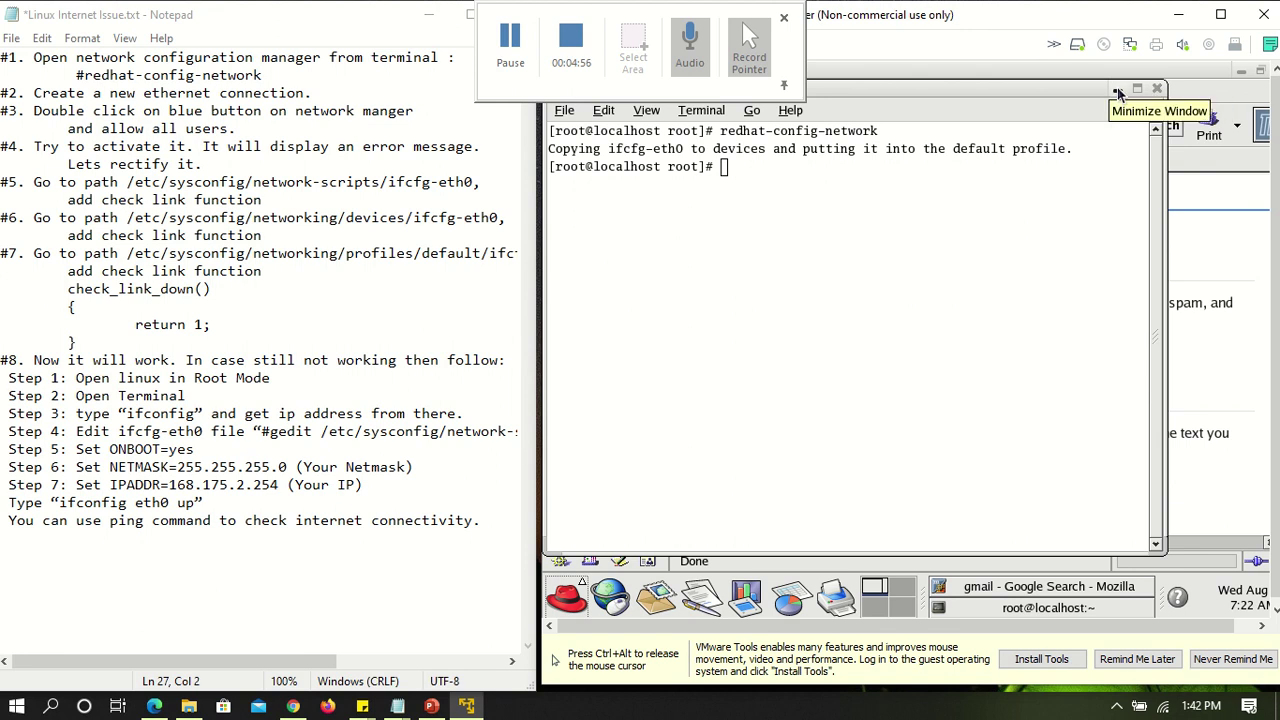
left_click(1117, 90)
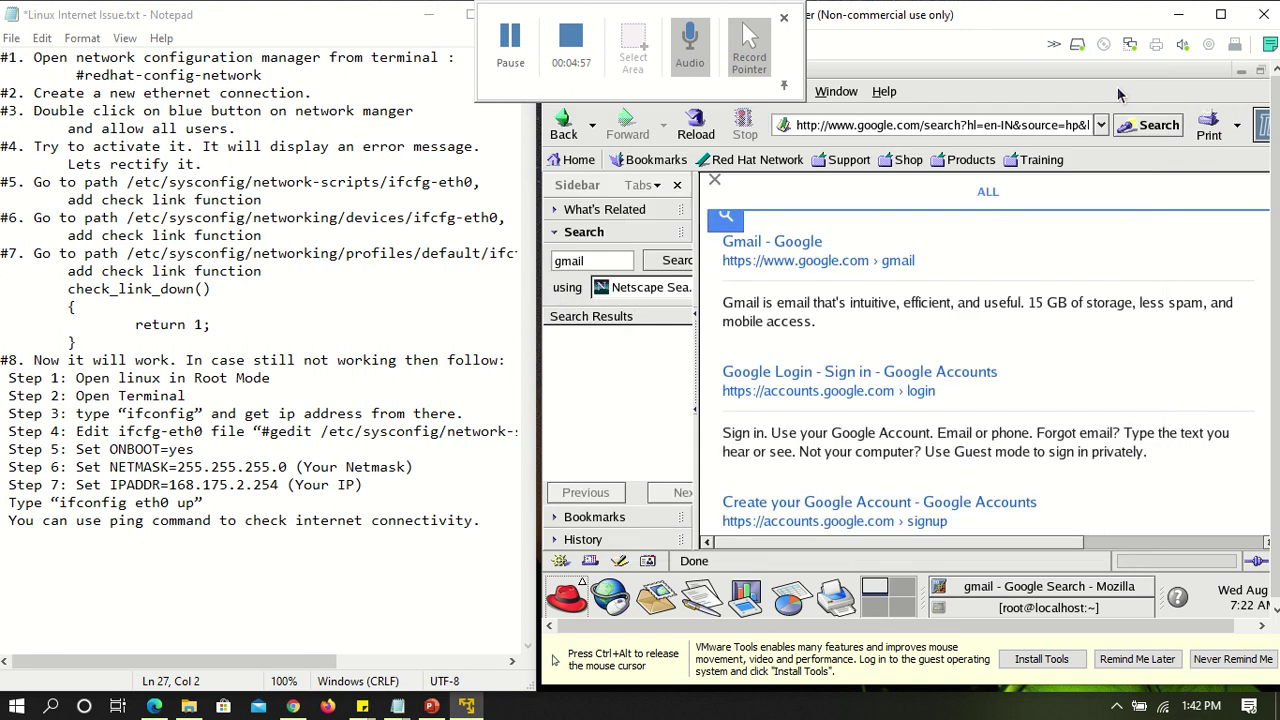
Minimize Mozilla and open root's Home folder in the file manager
left_click(1199, 78)
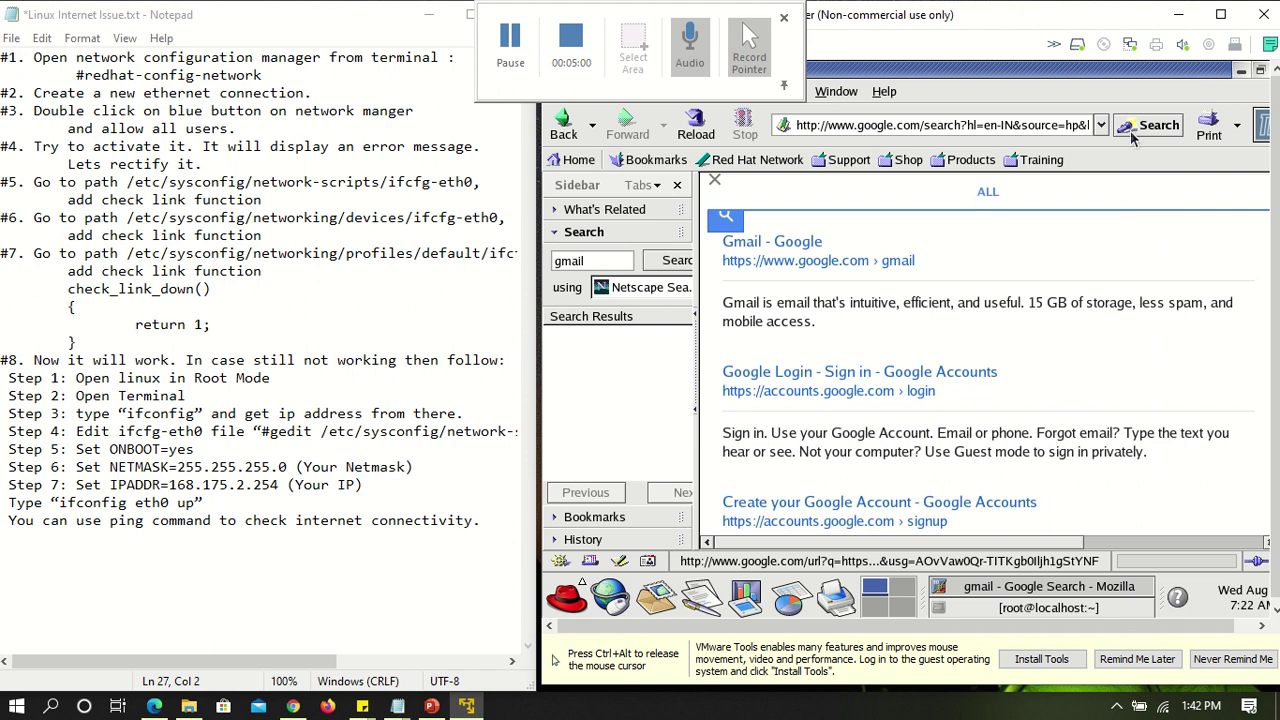
left_click(1131, 78)
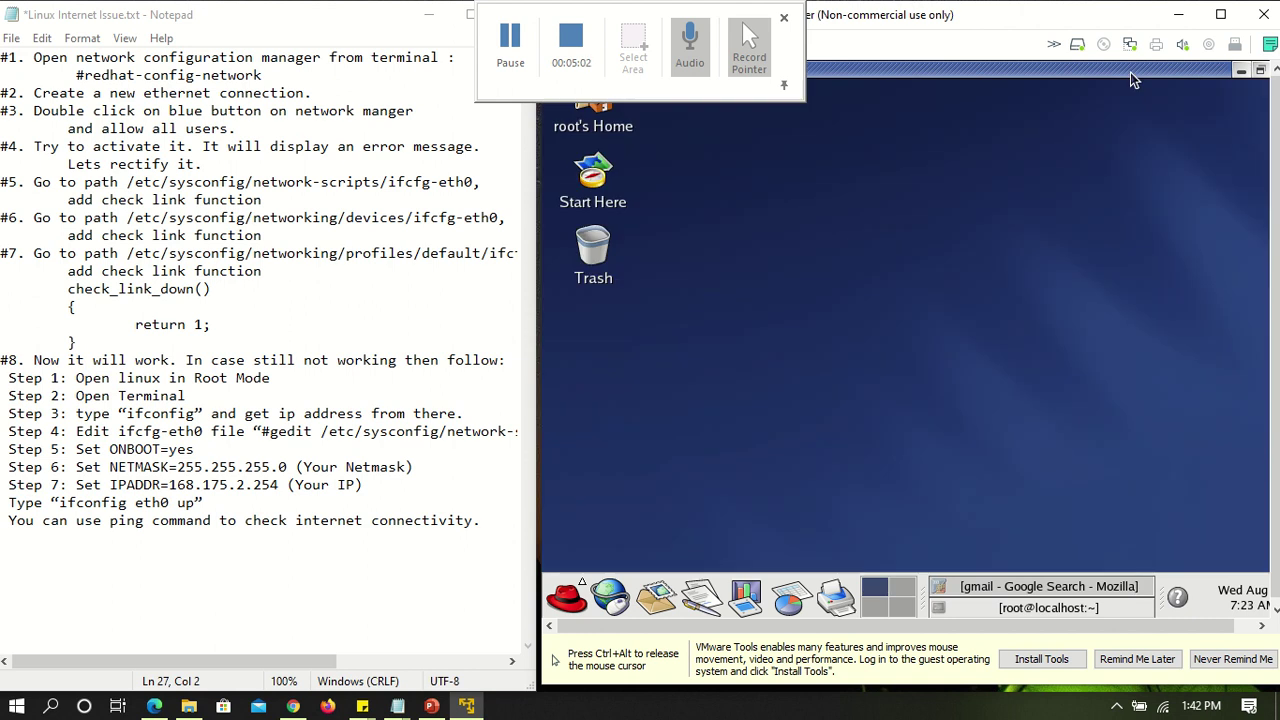
left_click(595, 128)
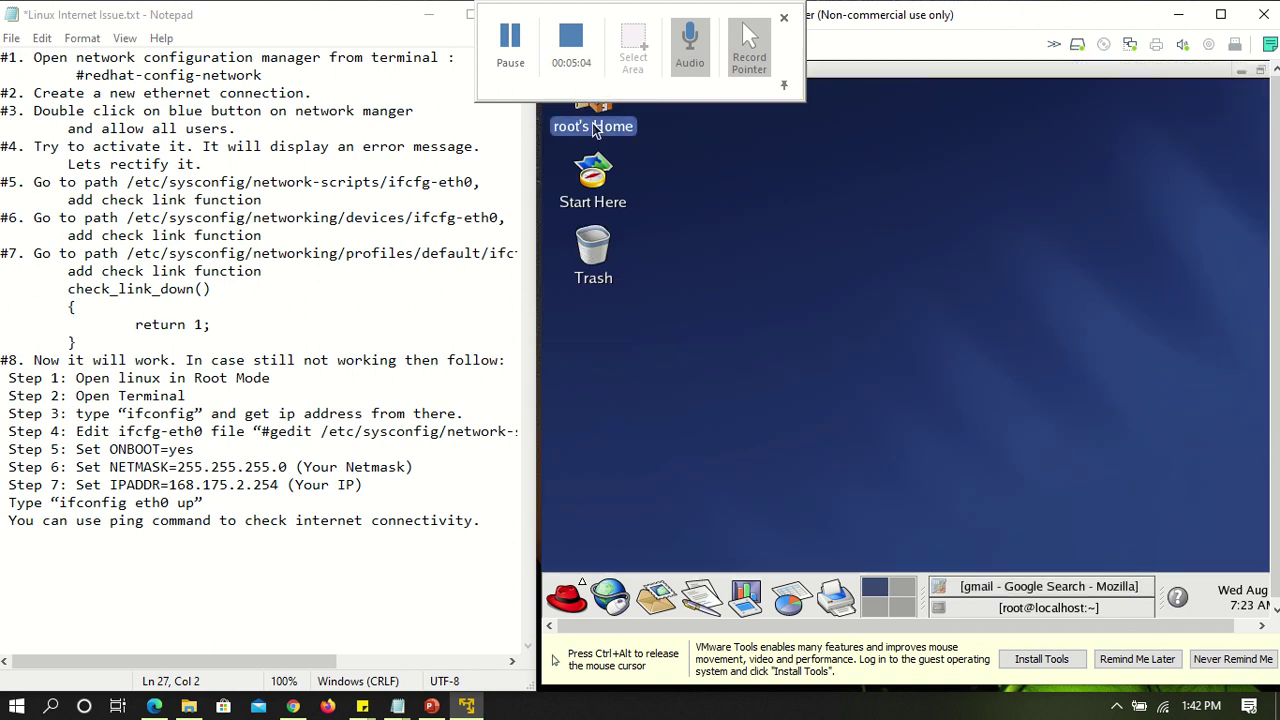
double_click(595, 128)
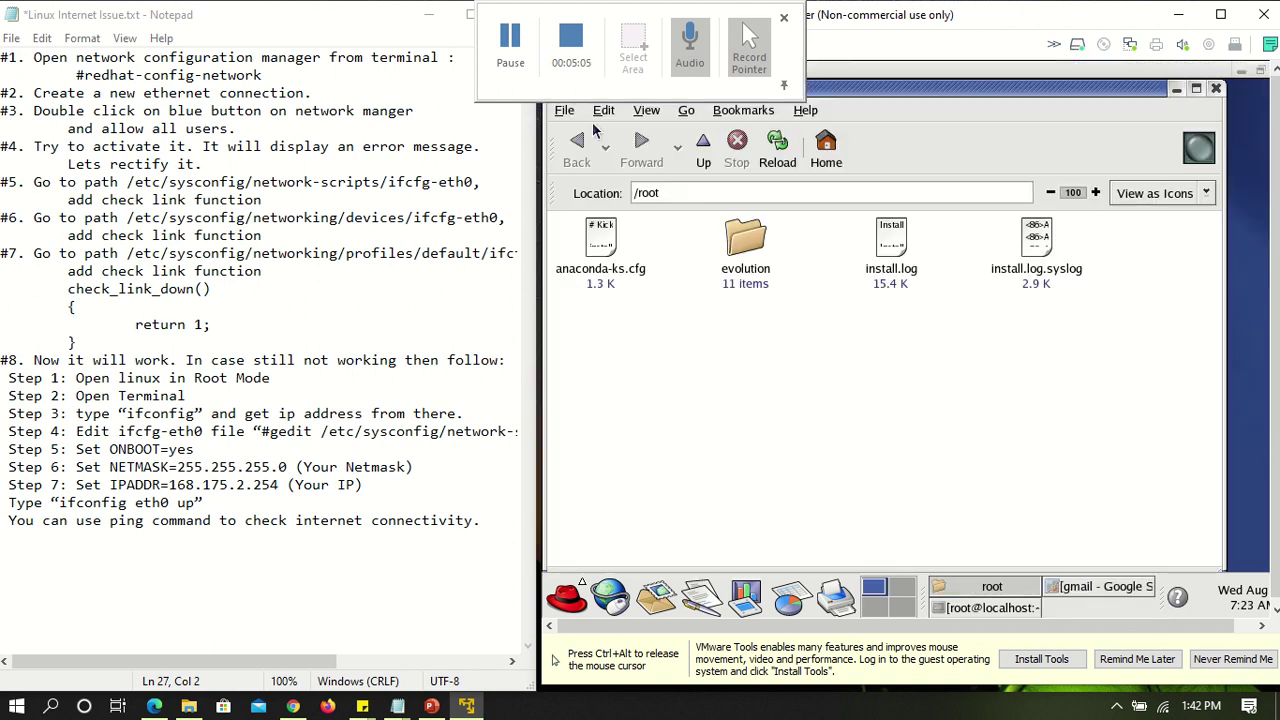
Go to /etc/sysconfig/network-scripts/ through the Location bar
left_click(662, 190)
key("BackSpace")
key("BackSpace")
key("BackSpace")
key("BackSpace")
type("etc")
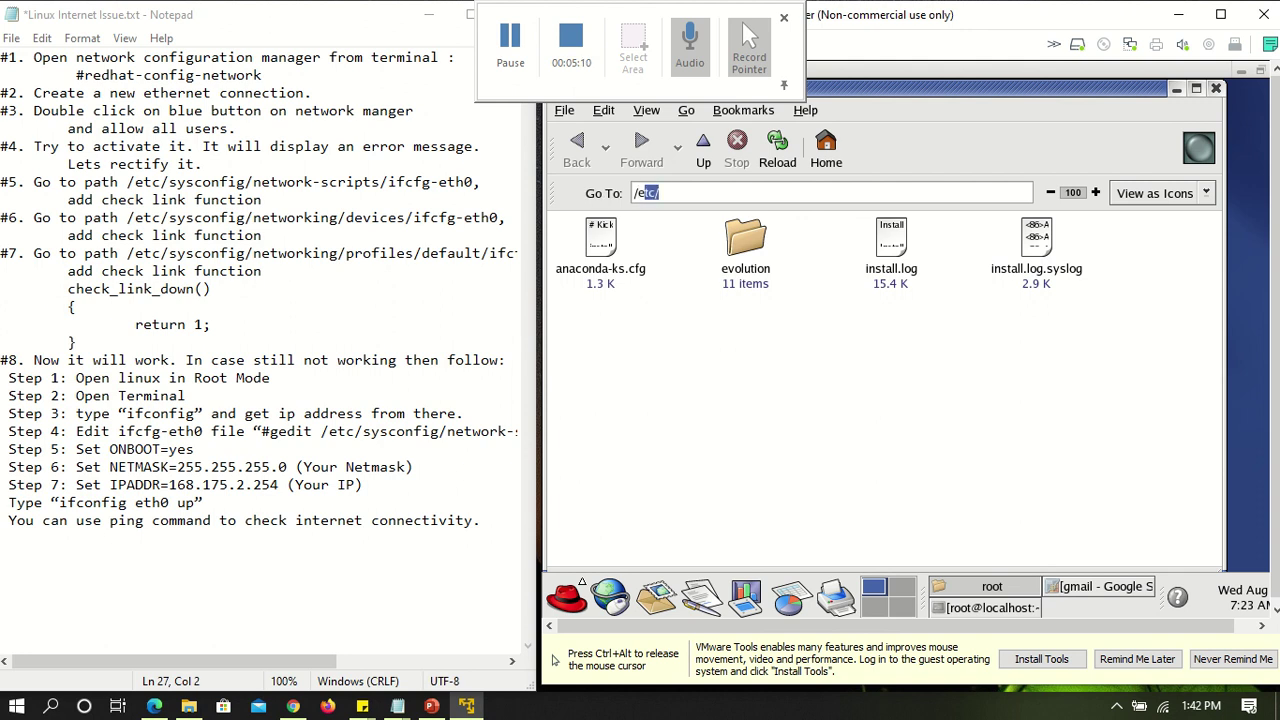
type("/sysconfig/network")
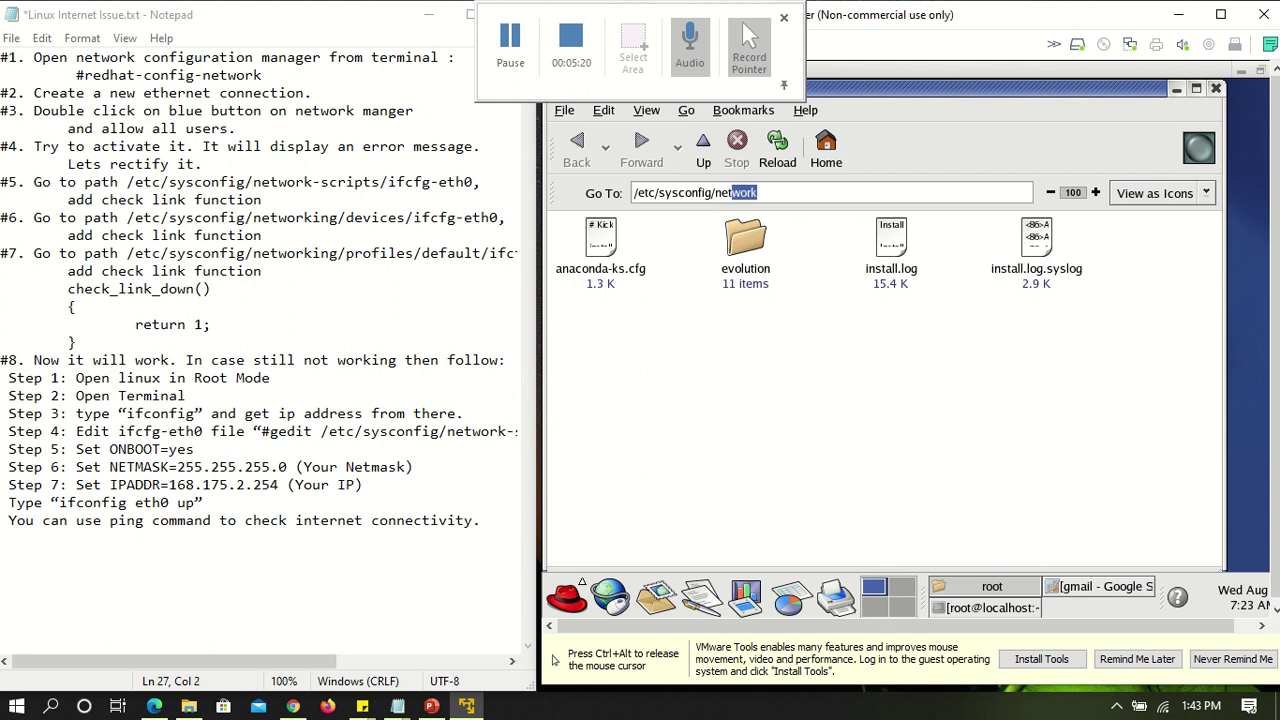
type("-s")
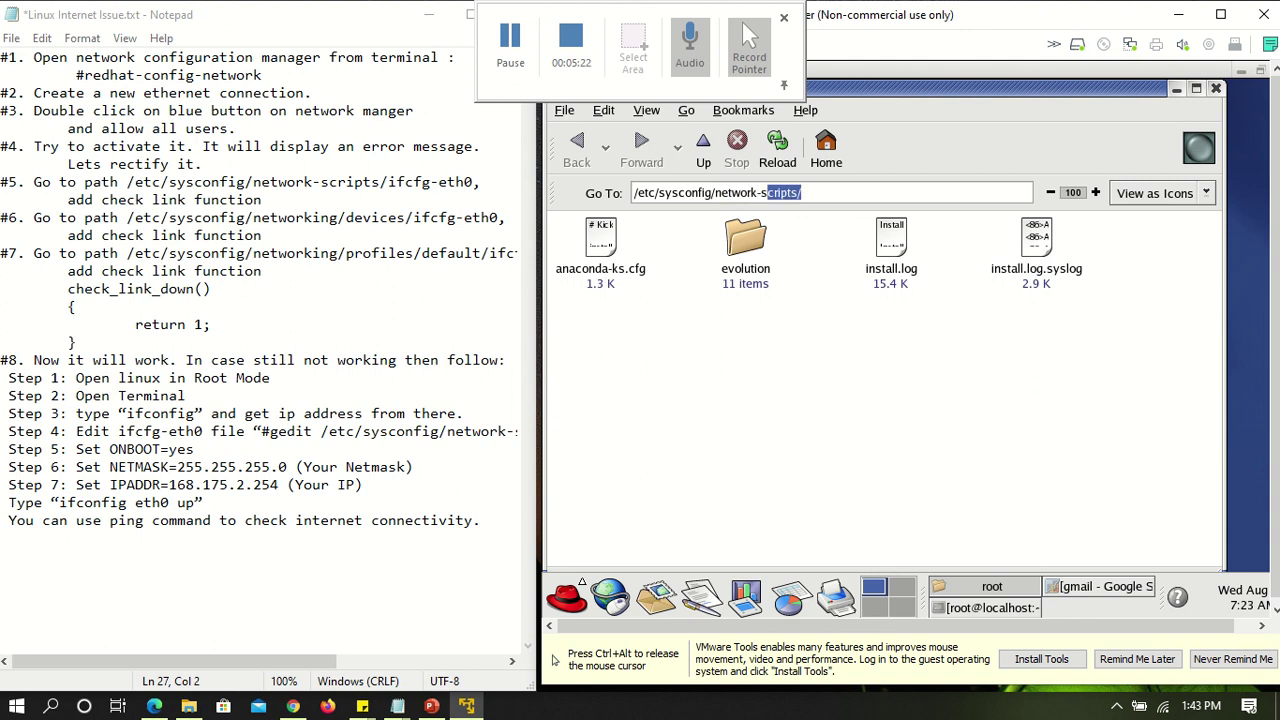
type("cripts/")
key("End")
type("if")
key("BackSpace")
key("BackSpace")
key("Return")
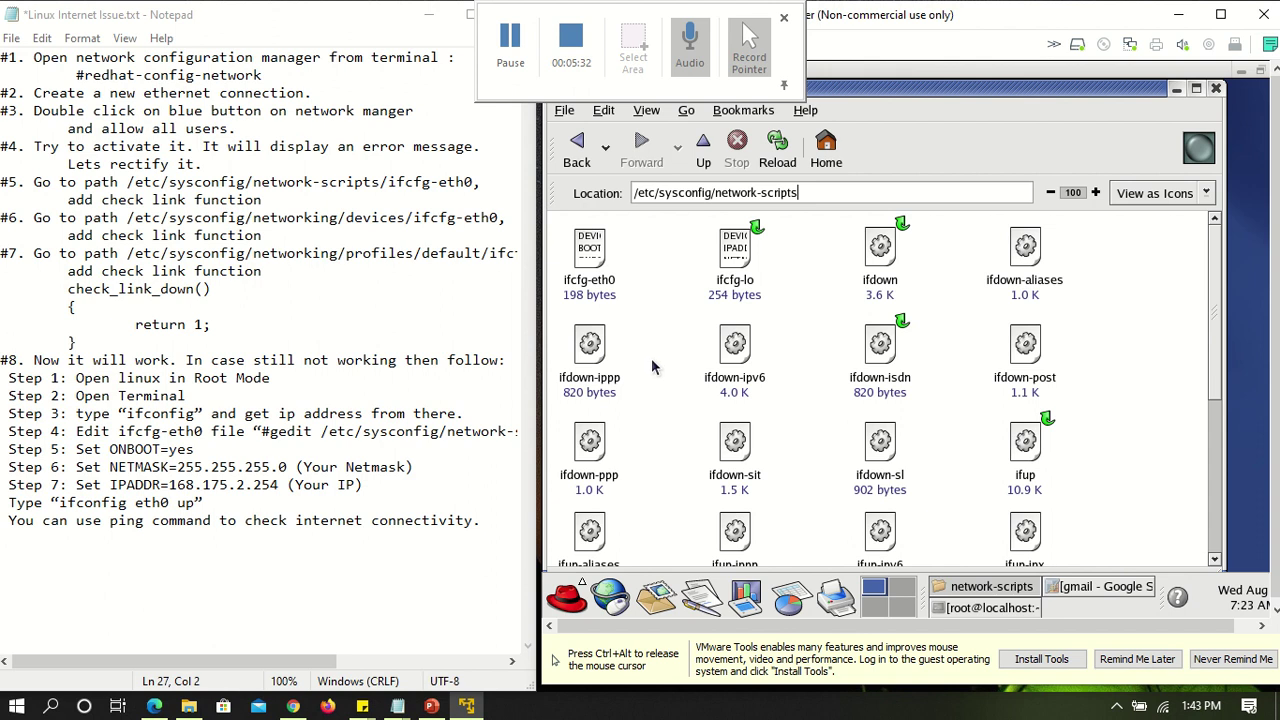
left_click(594, 258)
right_click(594, 258)
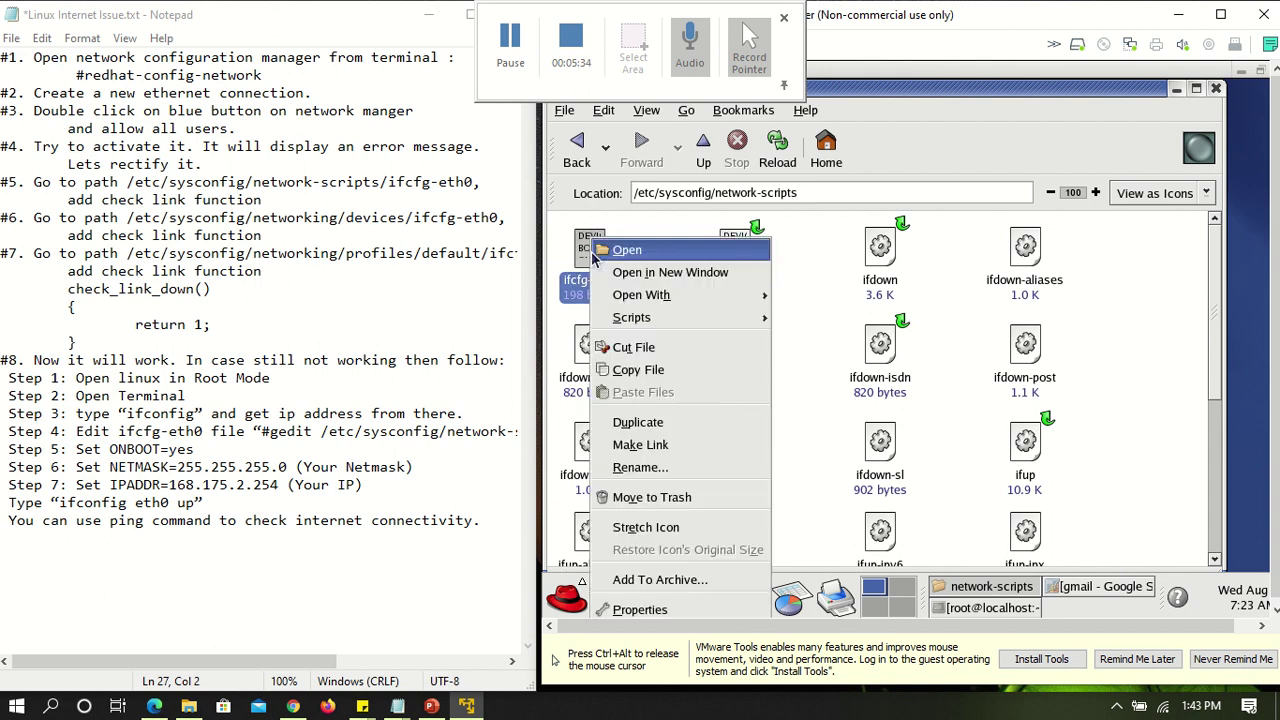
mouse_move(657, 300)
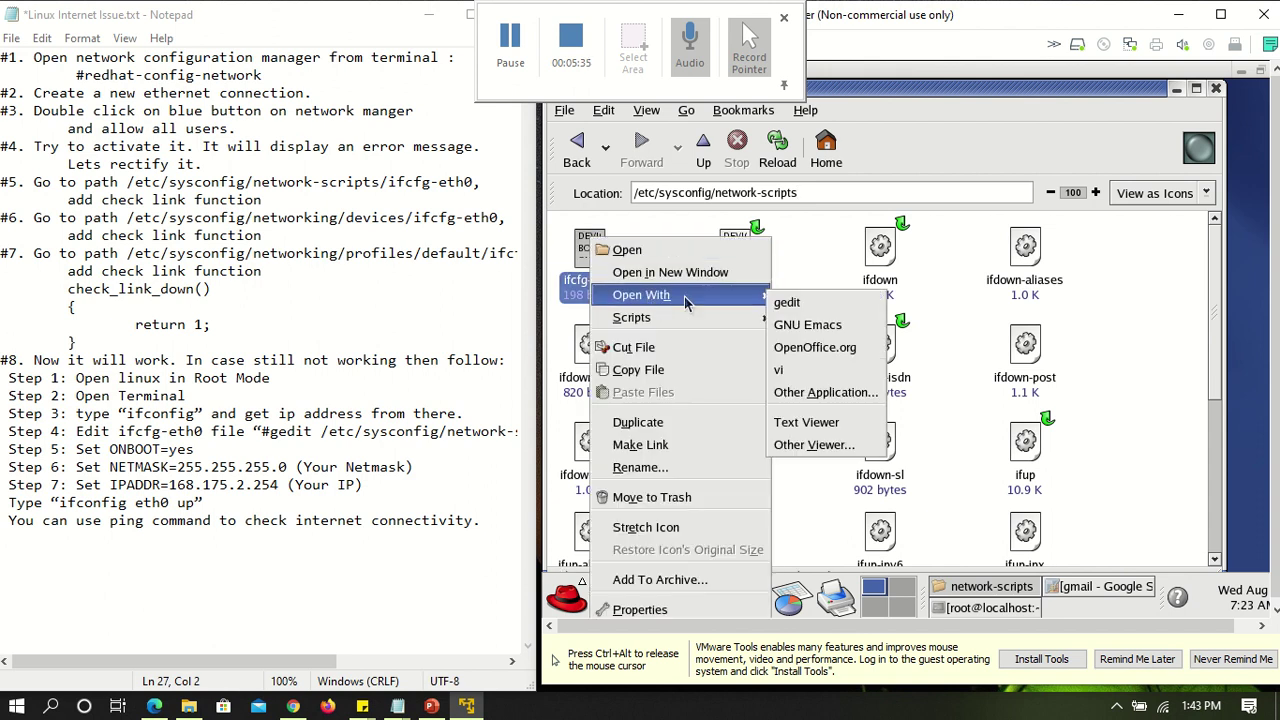
left_click(784, 303)
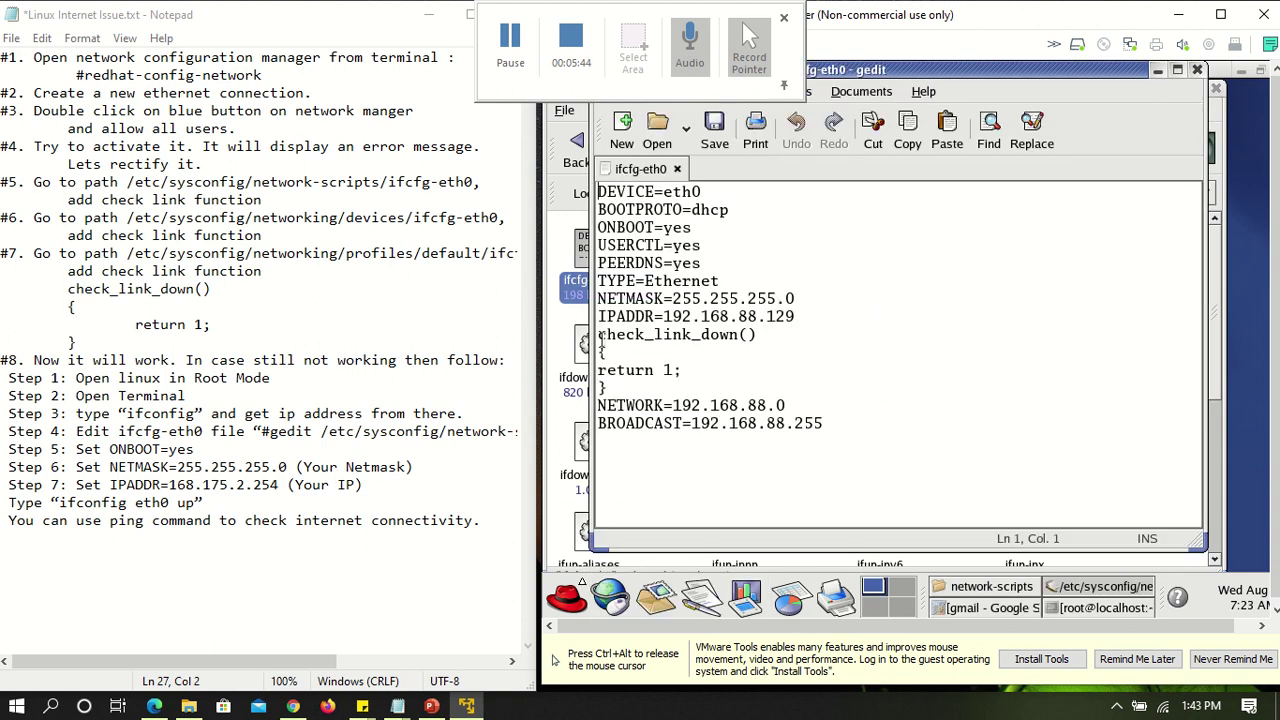
left_click_drag(601, 338, 630, 385)
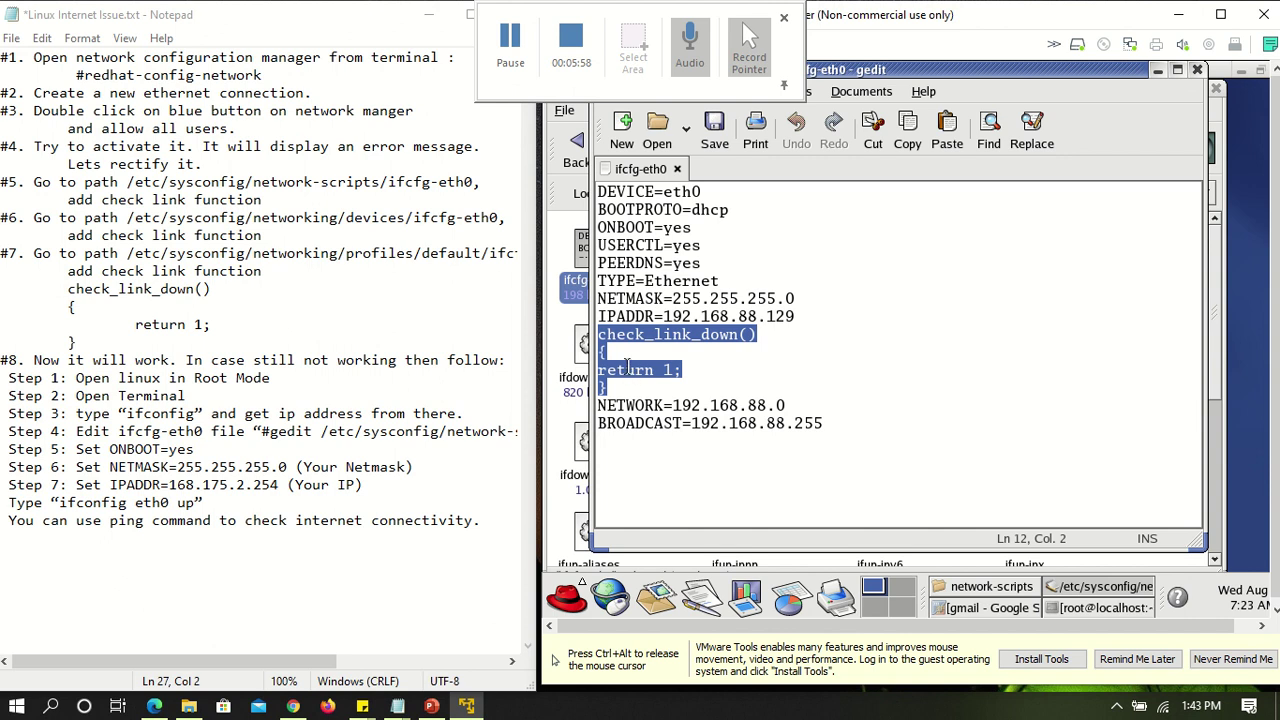
left_click(1197, 74)
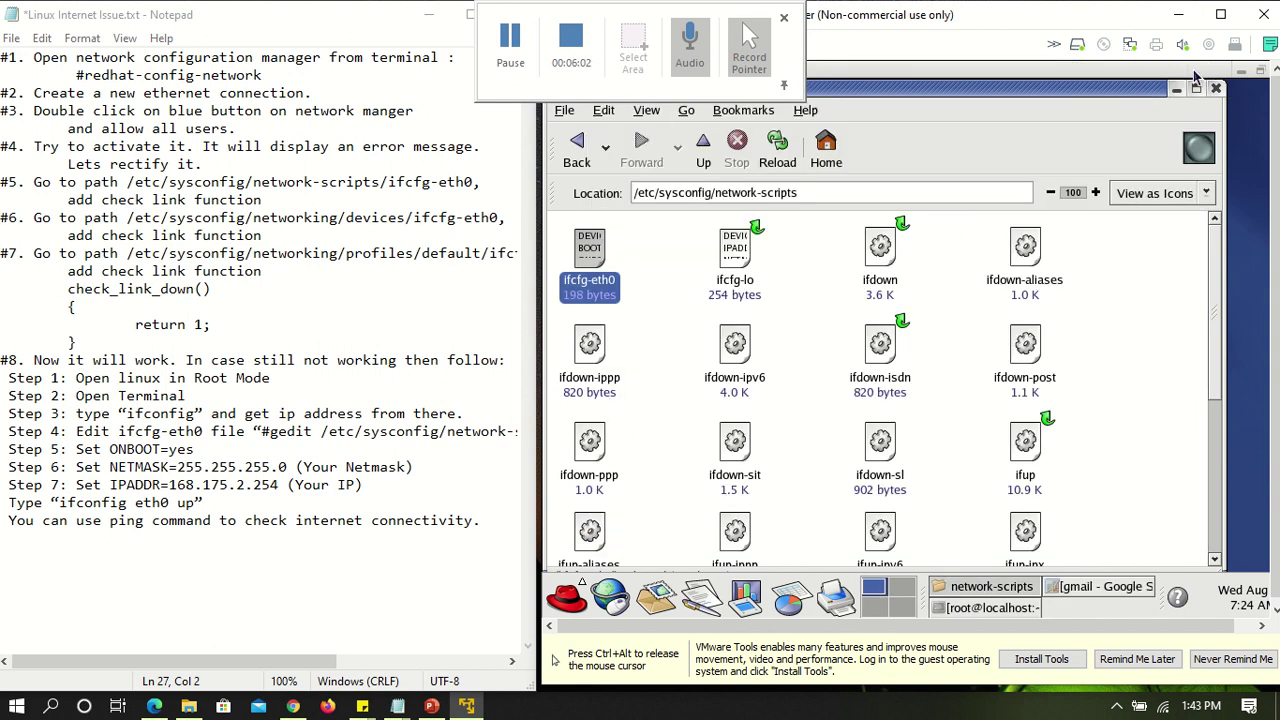
left_click(829, 199)
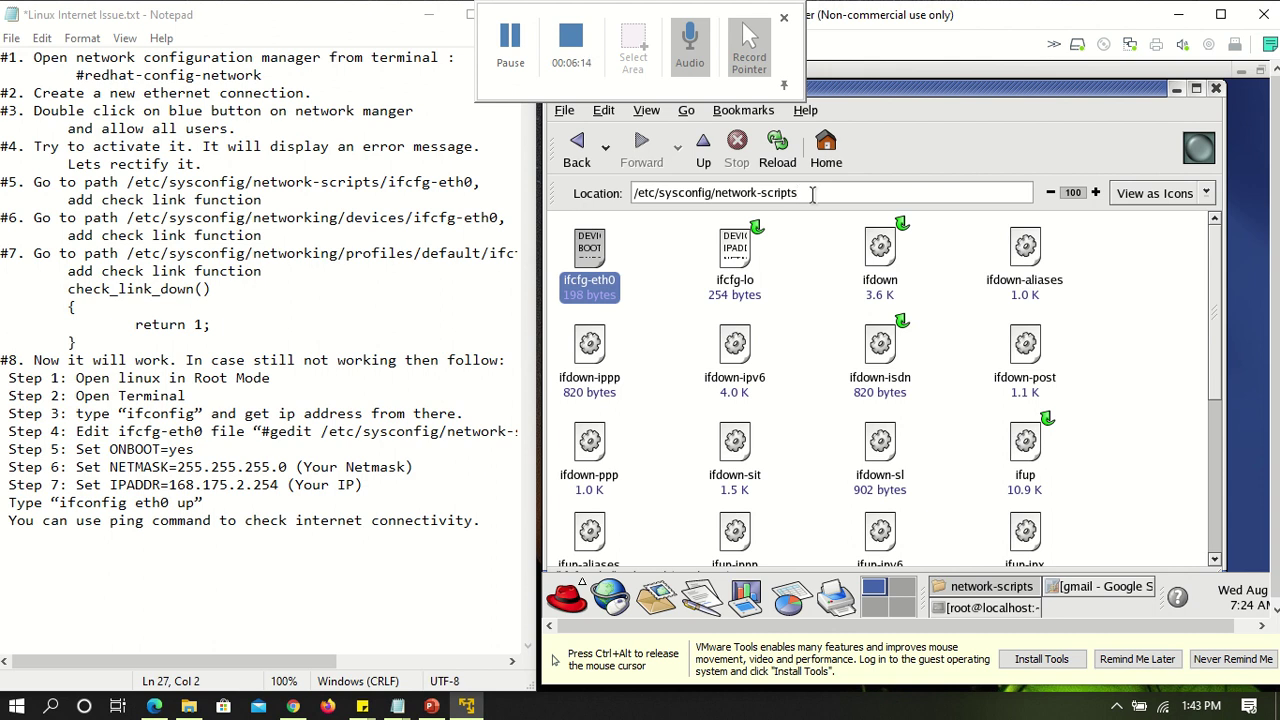
key("BackSpace")
key("BackSpace")
key("BackSpace")
key("BackSpace")
key("BackSpace")
key("BackSpace")
key("BackSpace")
key("BackSpace")
type("ing/")
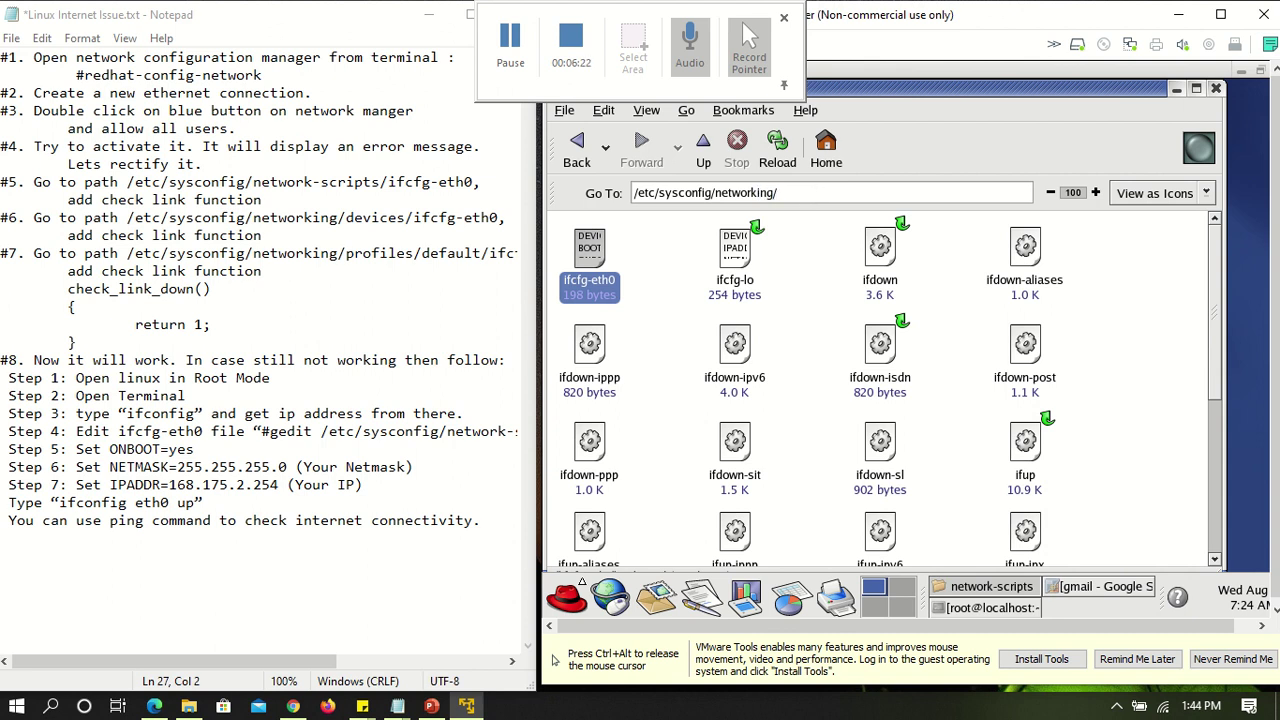
type("devices")
key("Return")
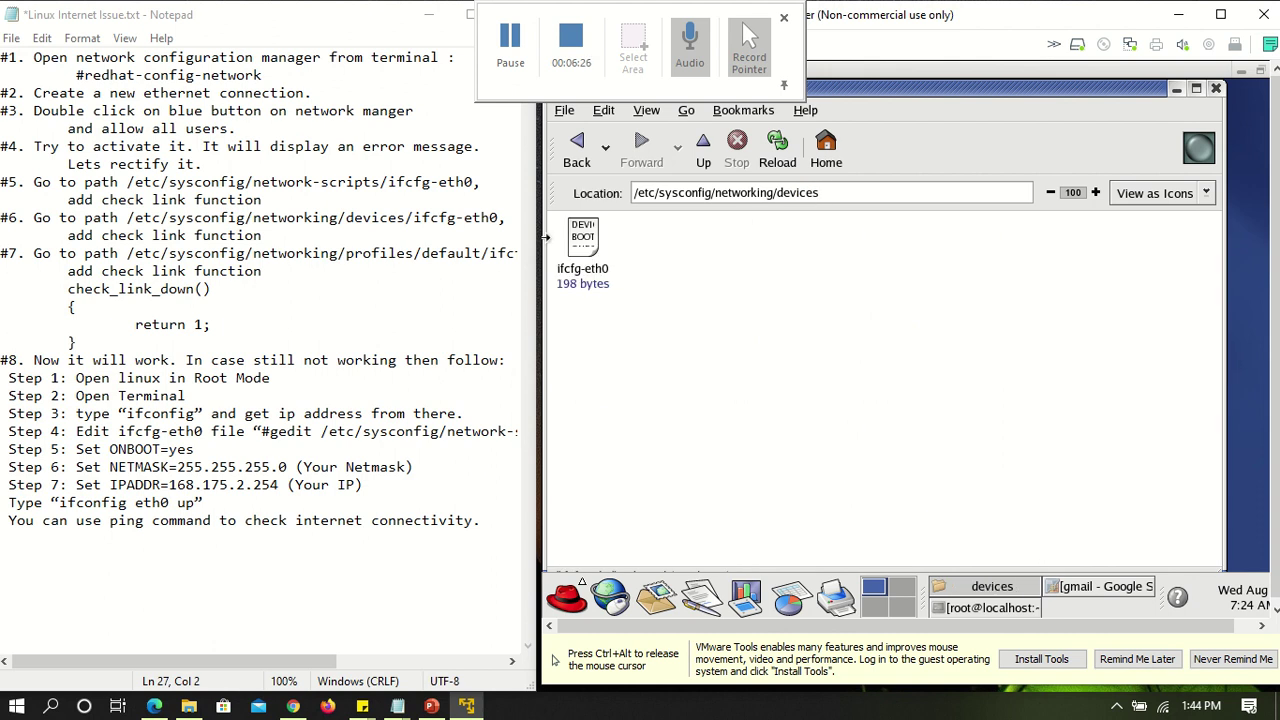
left_click(583, 250)
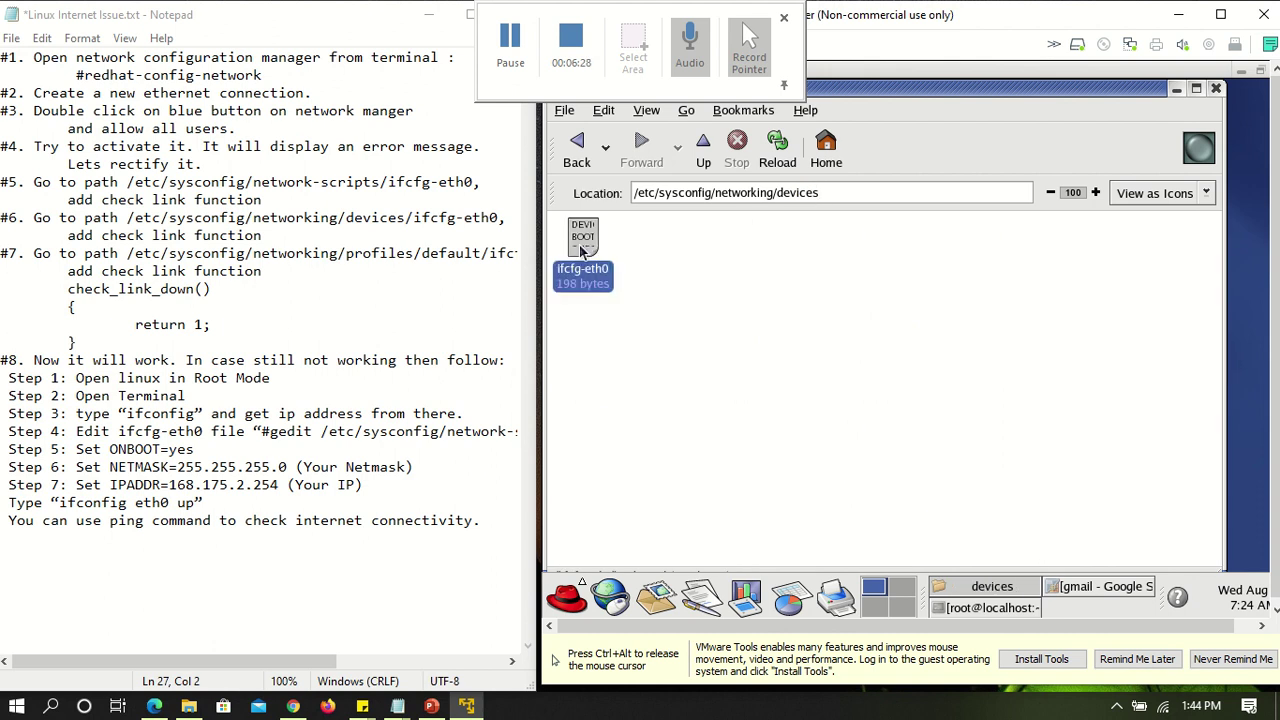
right_click(583, 250)
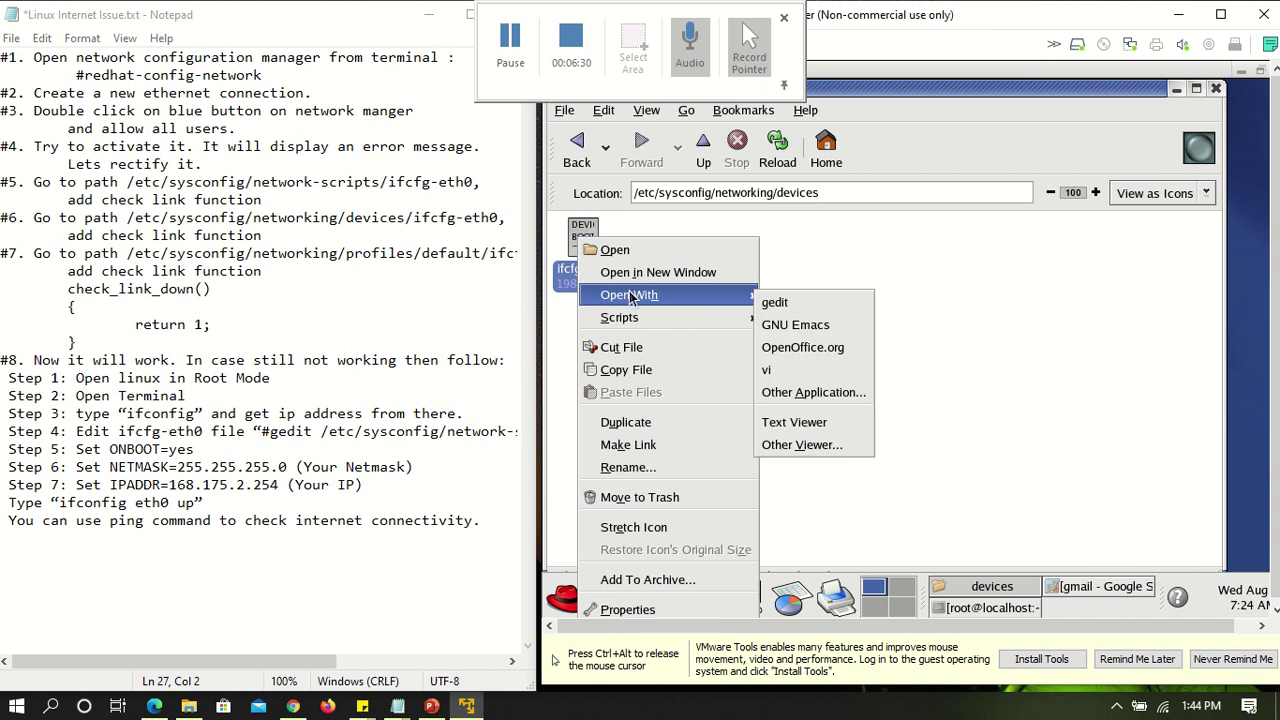
left_click(775, 302)
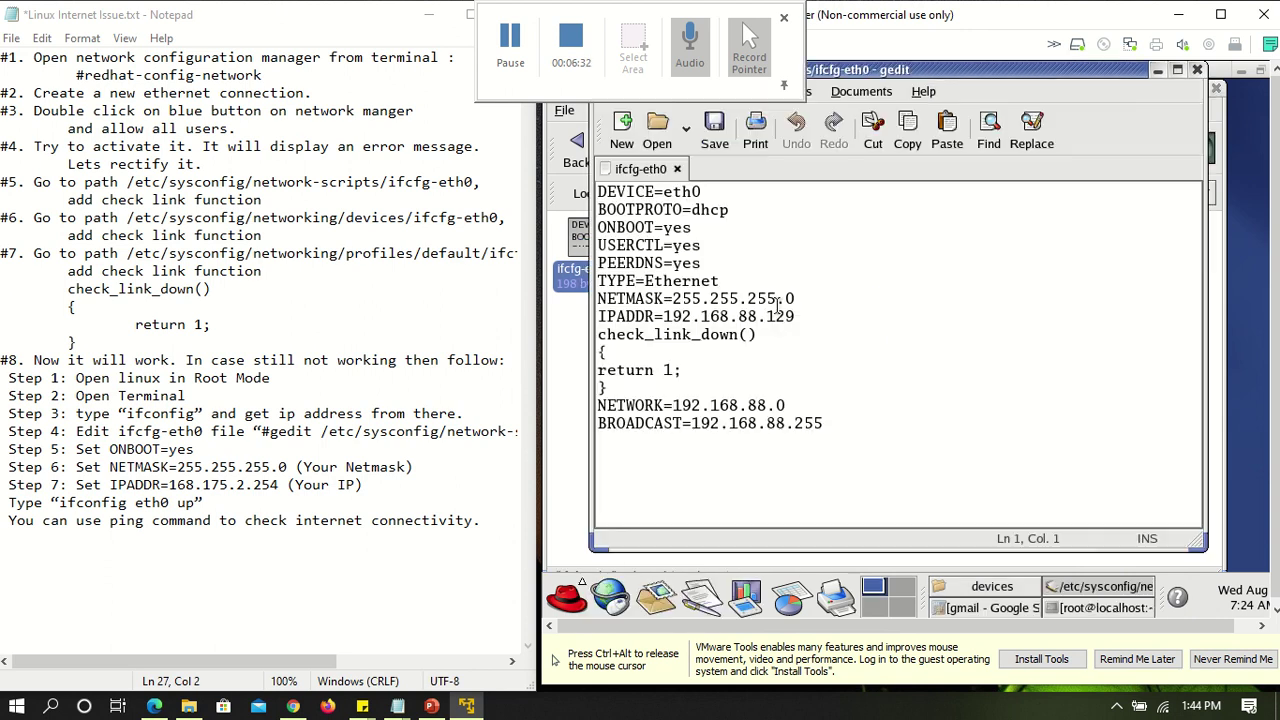
left_click_drag(608, 388, 600, 337)
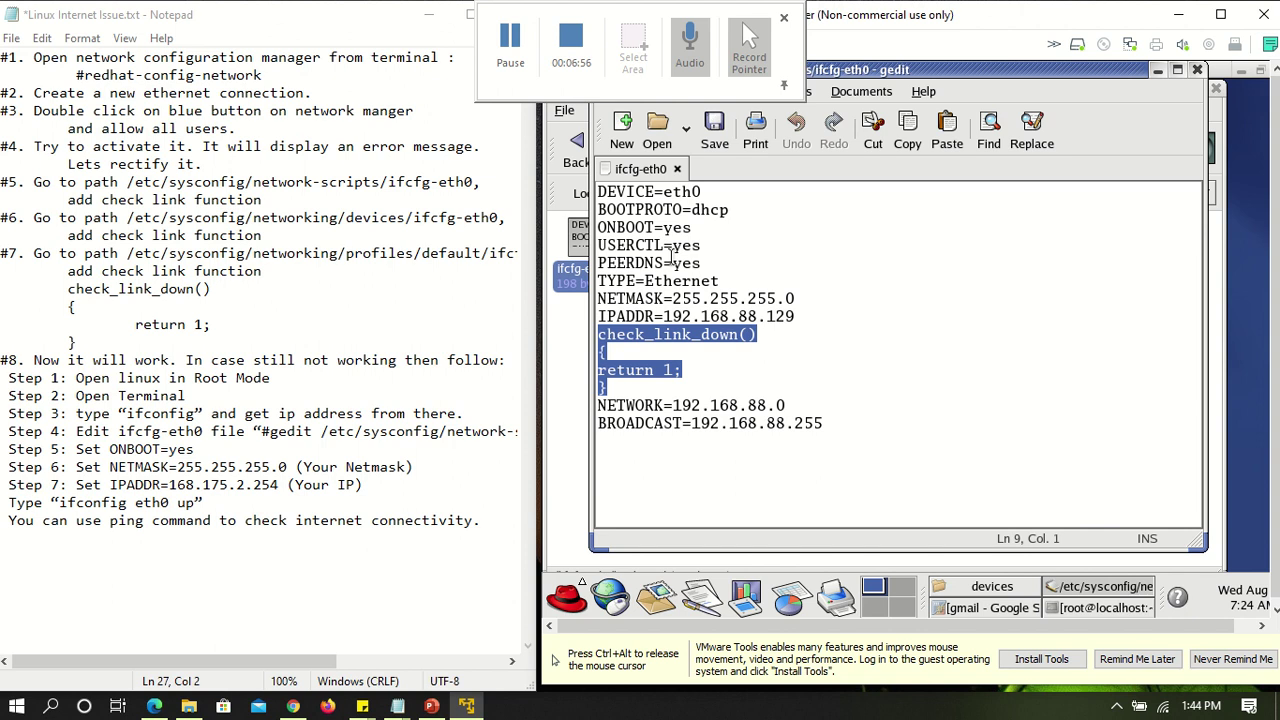
left_click(1197, 71)
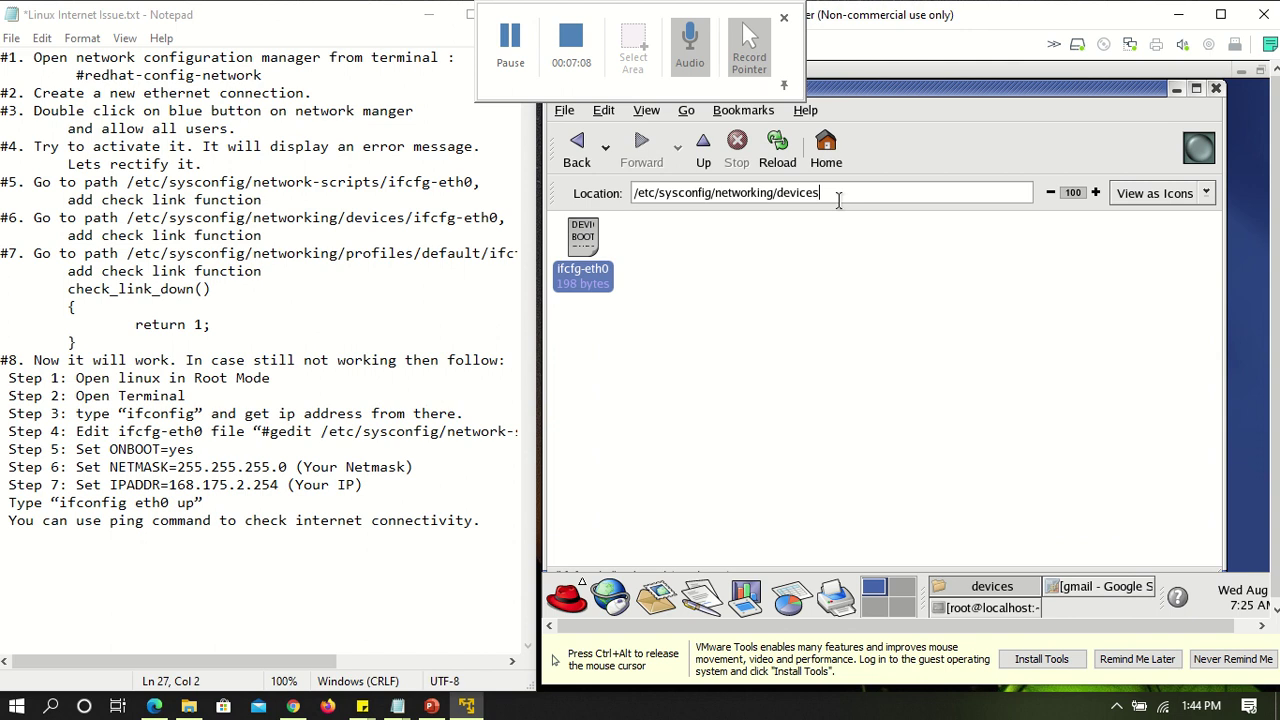
Open ifcfg-eth0 from /etc/sysconfig/networking/profiles/default in gedit
key("BackSpace")
key("BackSpace")
key("BackSpace")
key("BackSpace")
key("BackSpace")
key("BackSpace")
key("BackSpace")
type("profile")
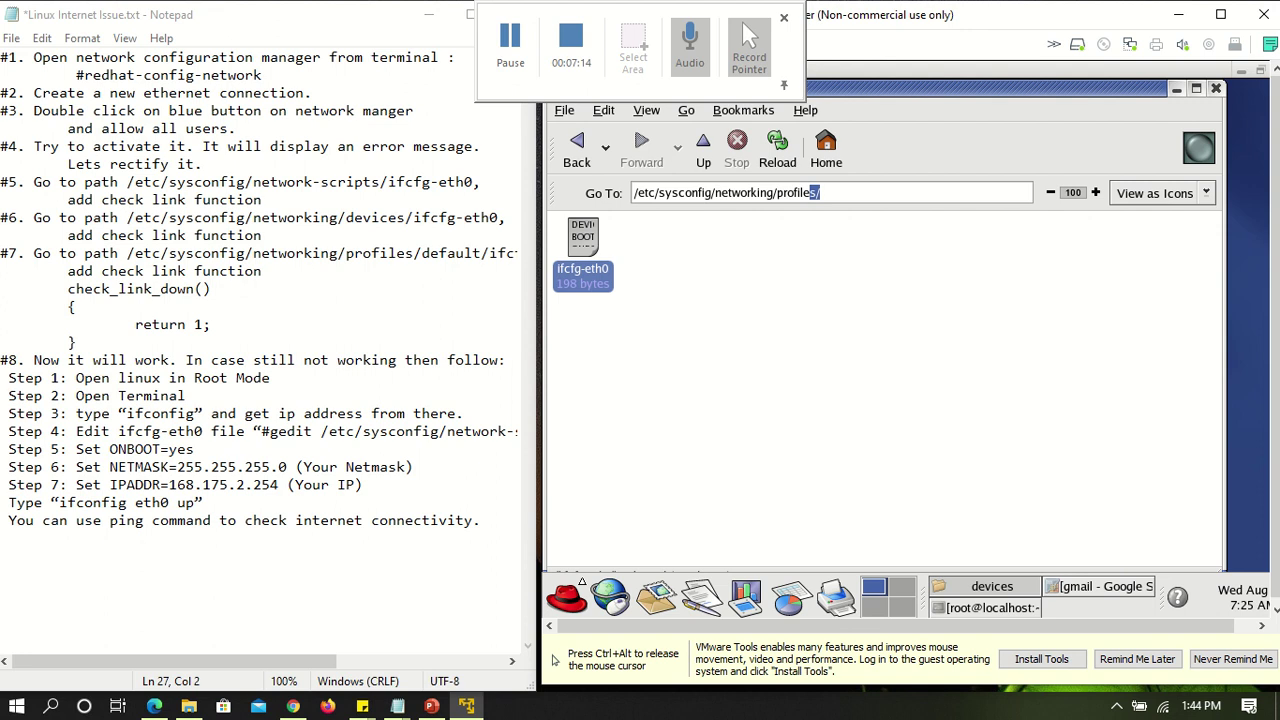
key("End")
key("Return")
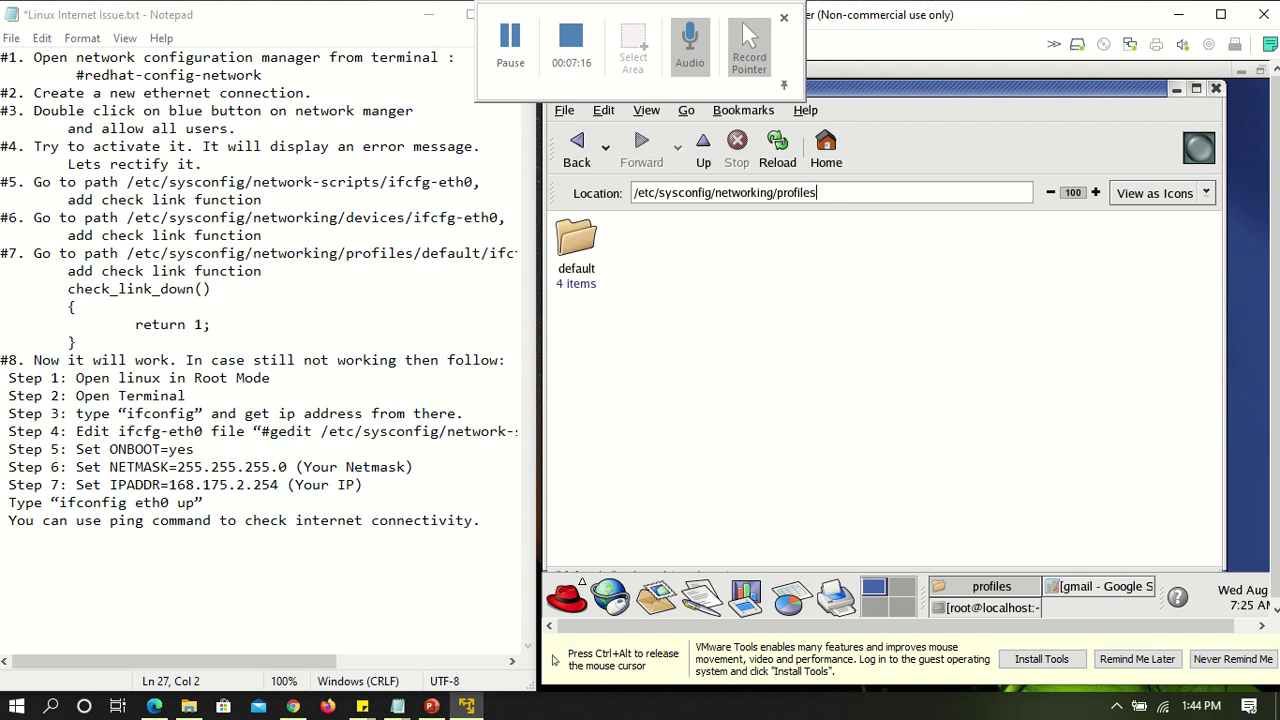
double_click(578, 248)
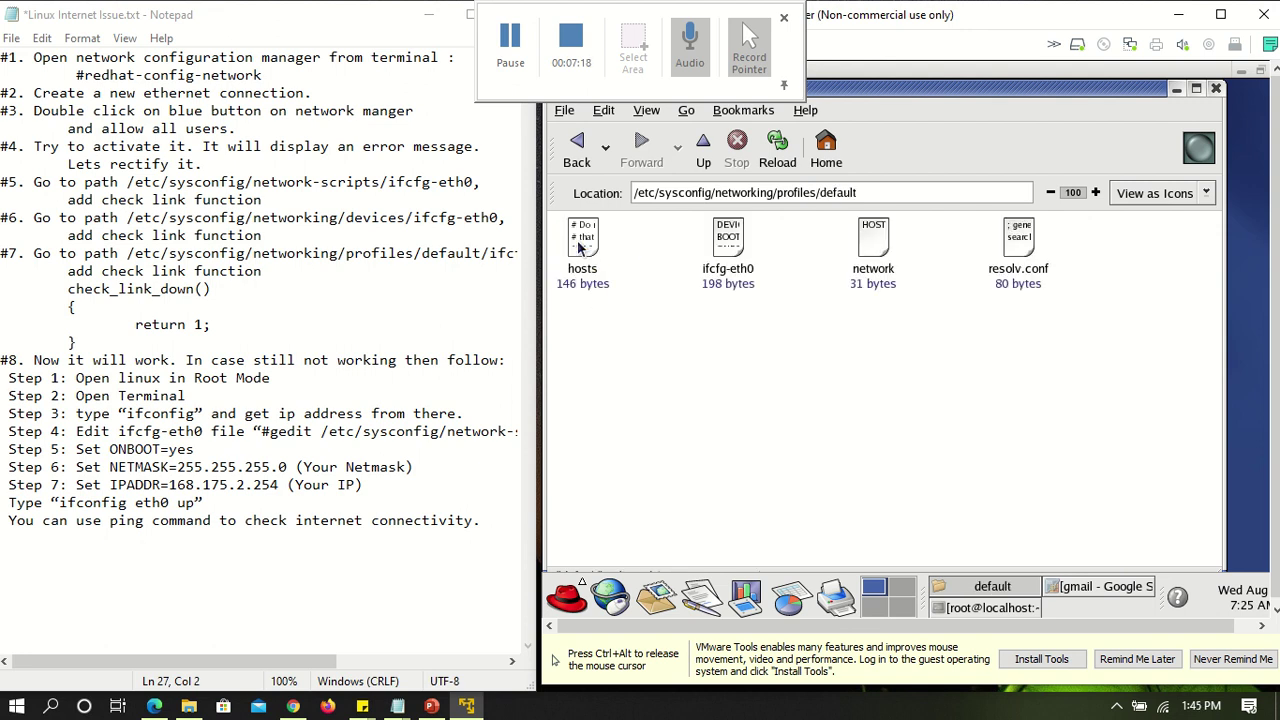
left_click(730, 252)
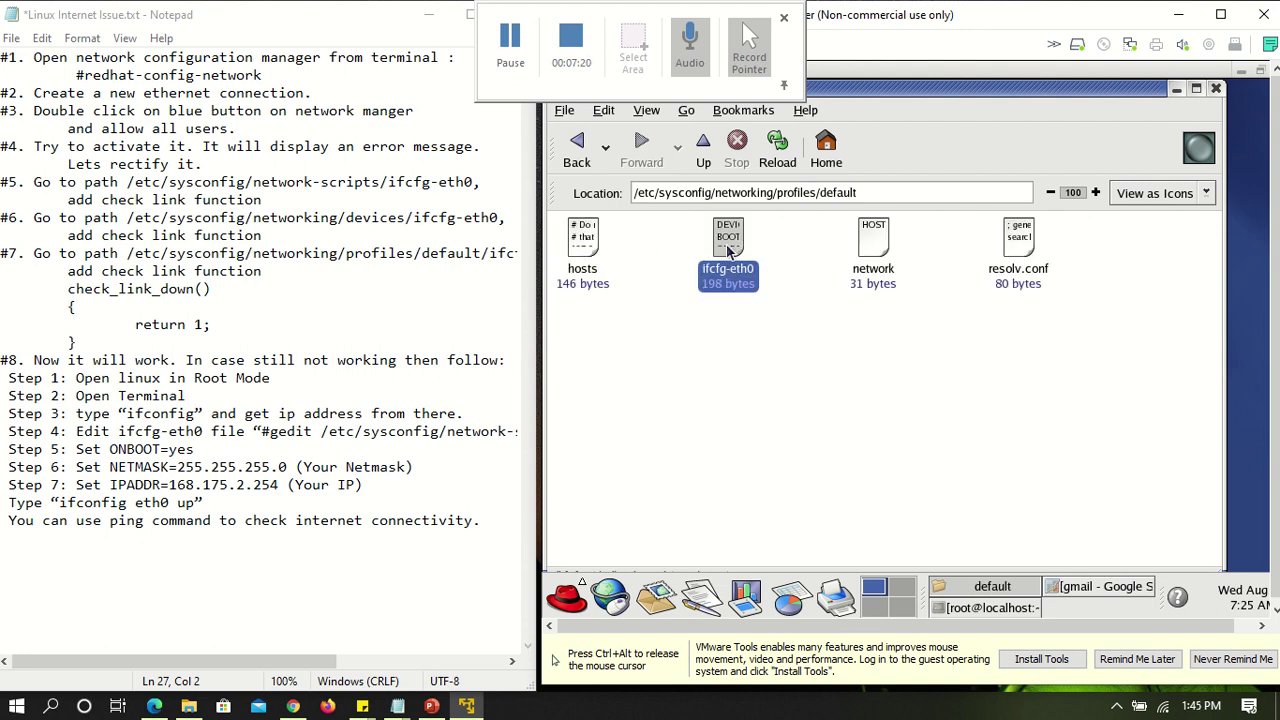
right_click(730, 252)
mouse_move(788, 294)
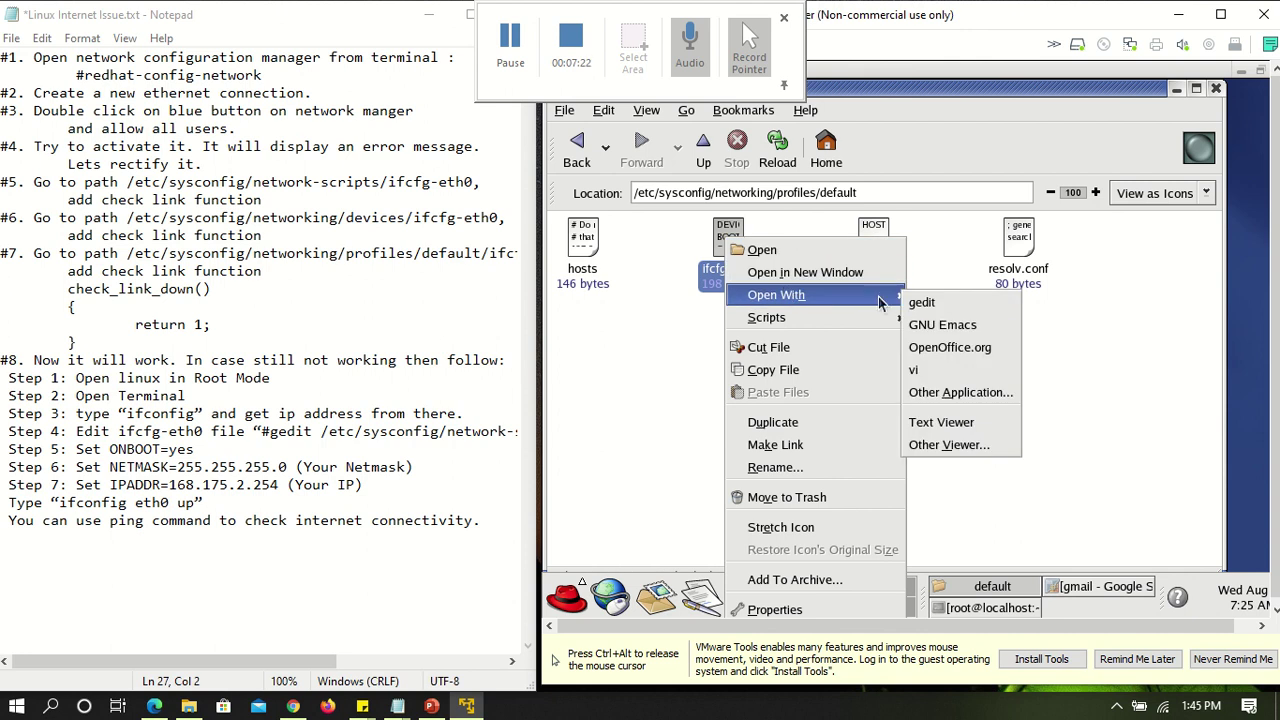
left_click(921, 302)
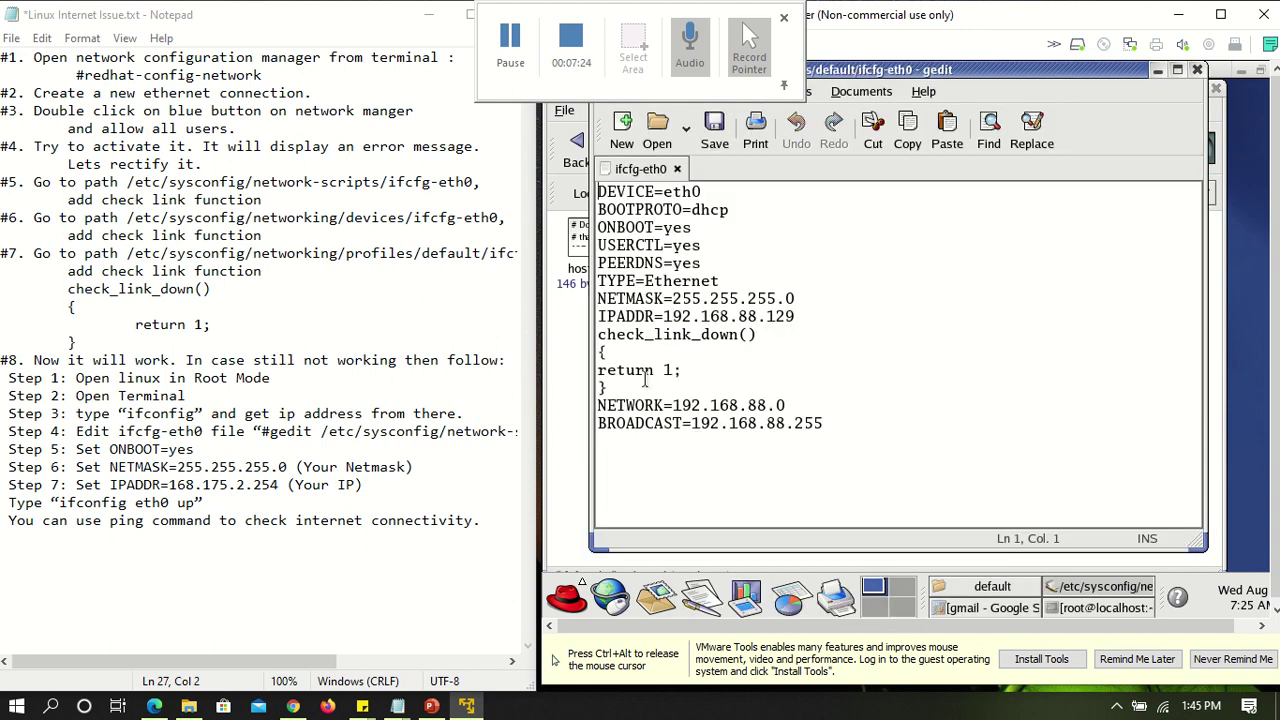
Highlight the check_link_down function, then close gedit and the file browser
left_click_drag(608, 392, 597, 336)
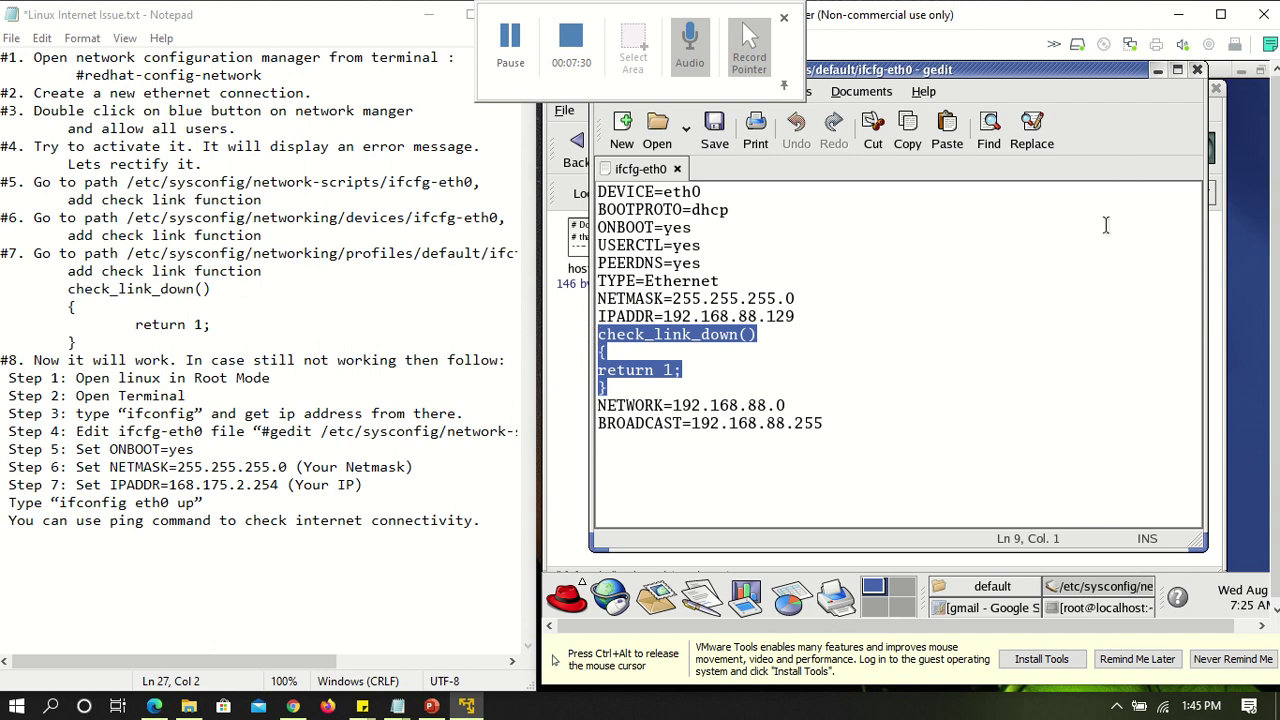
left_click(1197, 69)
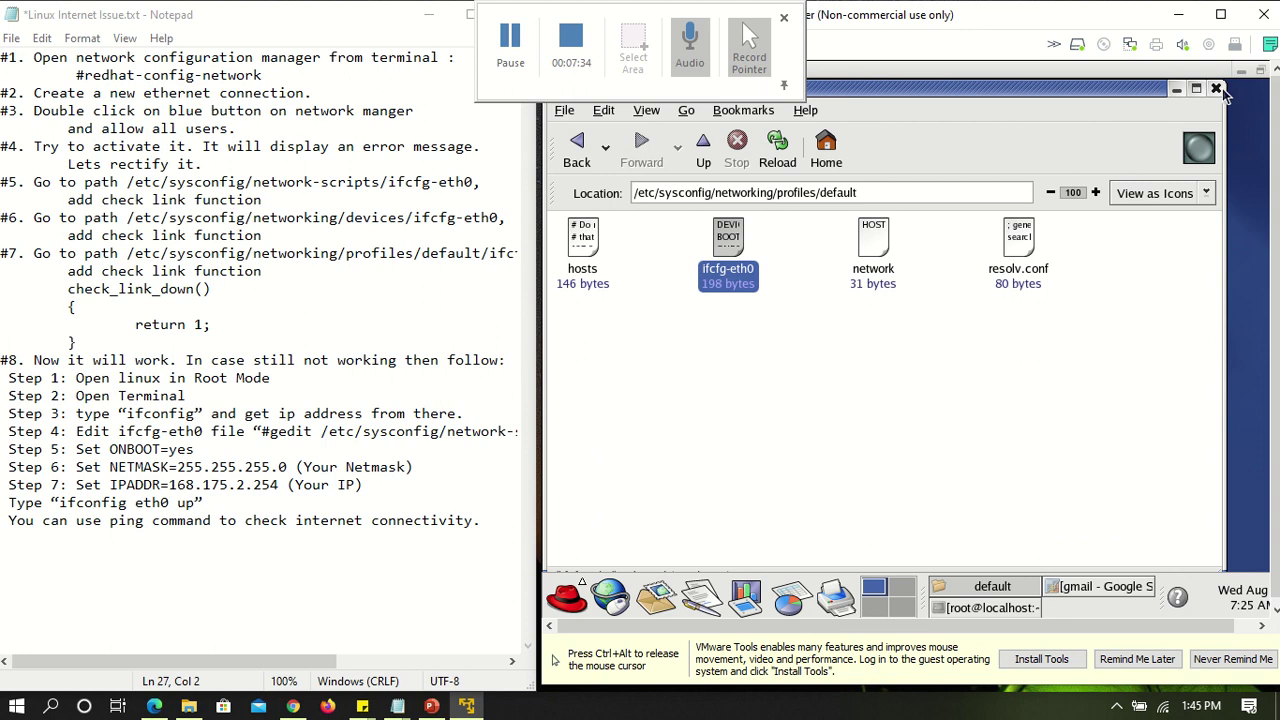
left_click(1216, 88)
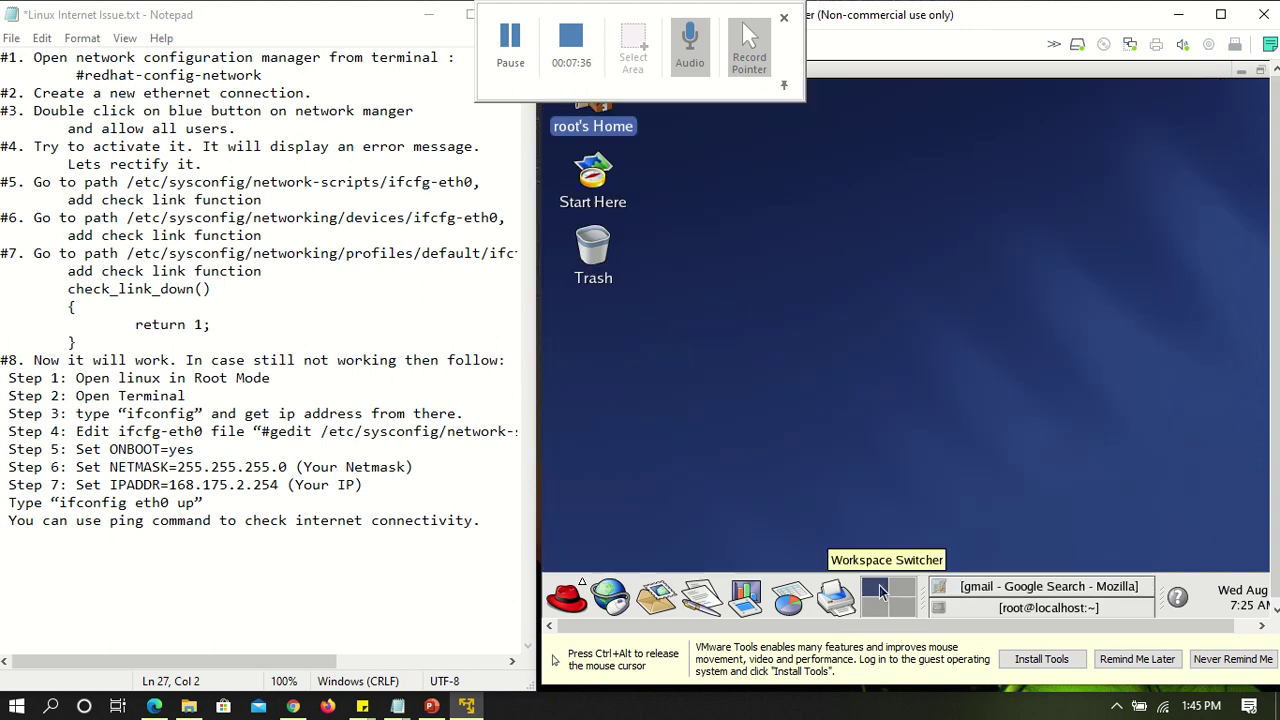
Rerun redhat-config-network from the root terminal, activate eth0, and close the tool
left_click(1033, 608)
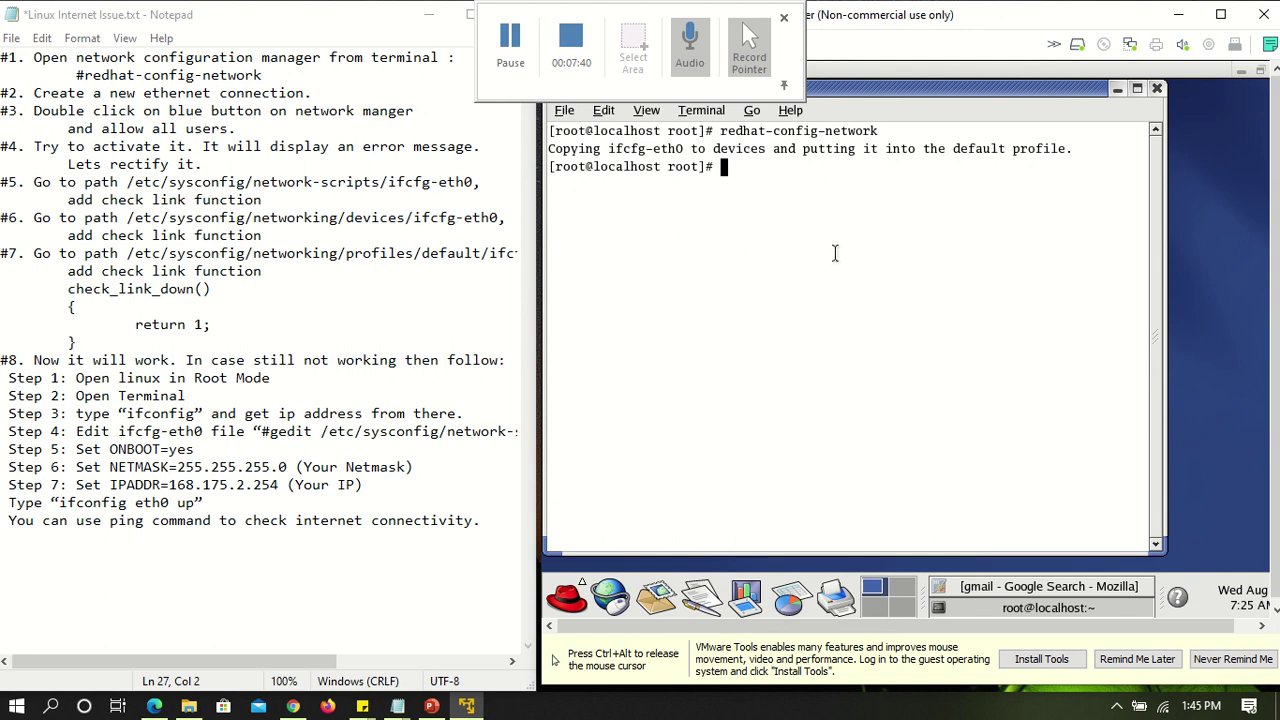
key("Up")
key("Return")
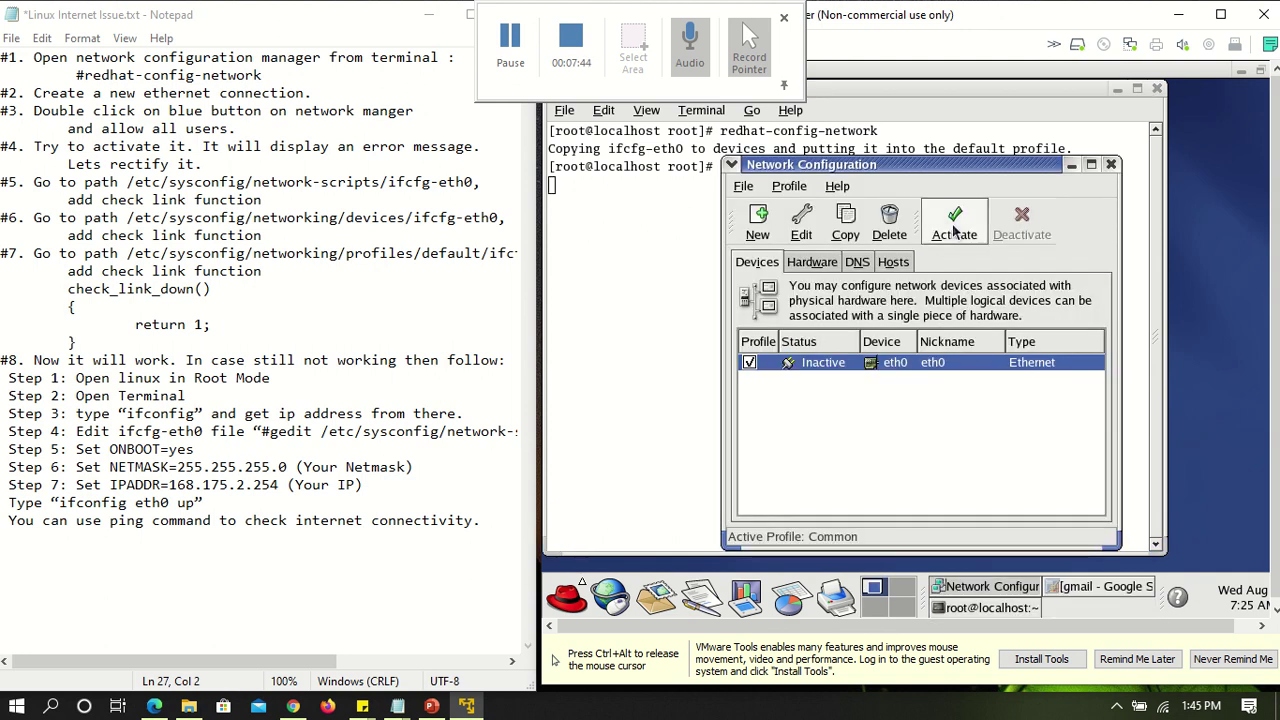
left_click(954, 228)
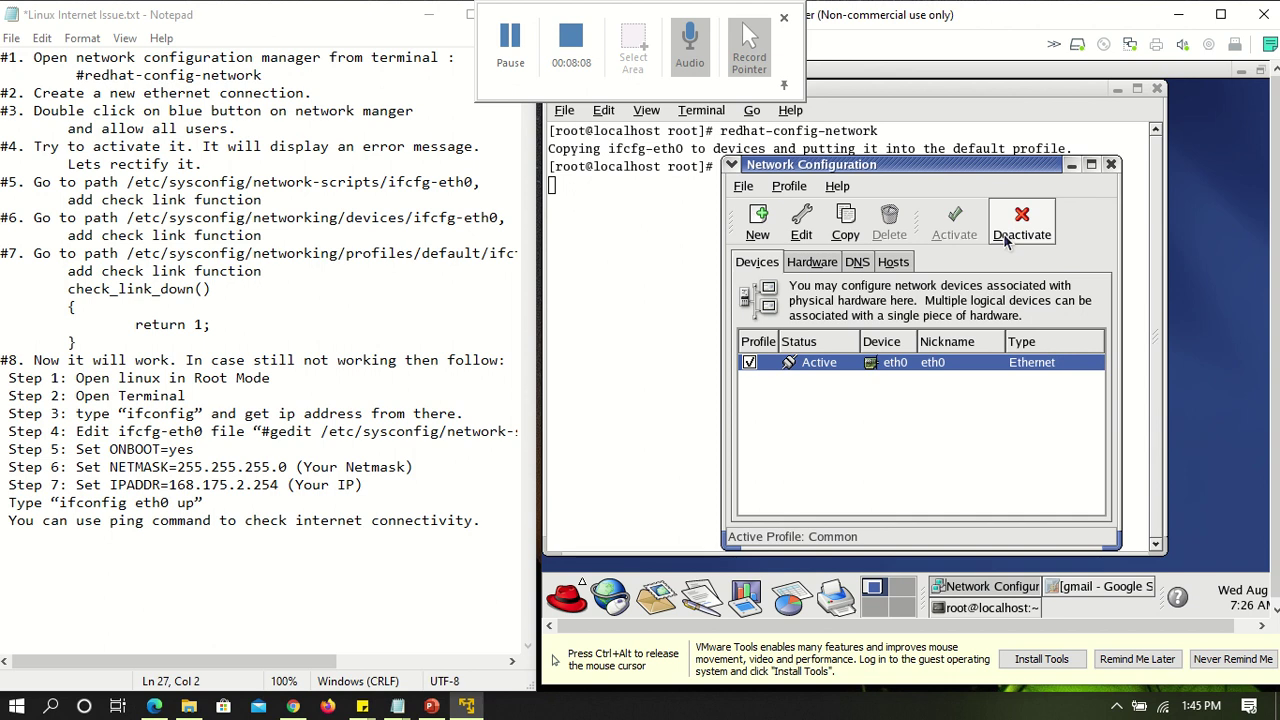
left_click(1110, 164)
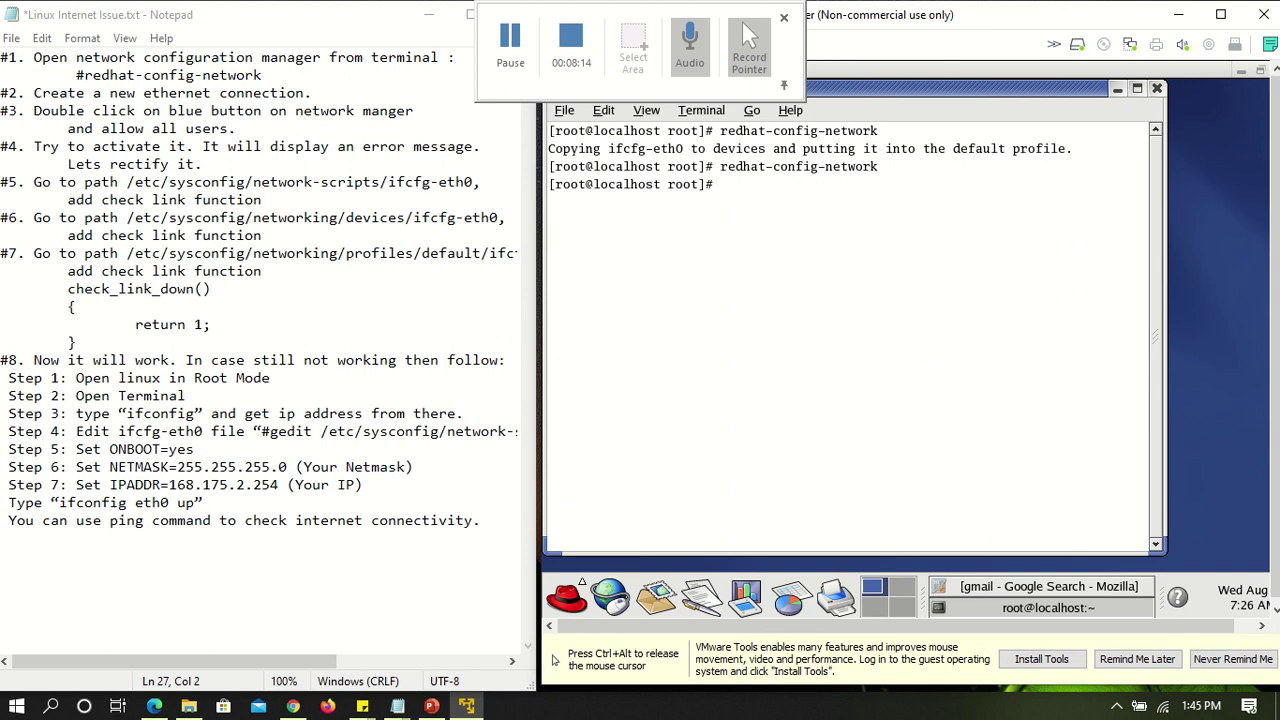
Run ifconfig and highlight eth0's inet addr 192.168.88.129 and Mask 255.255.255.0
type("ifconfig")
key("Return")
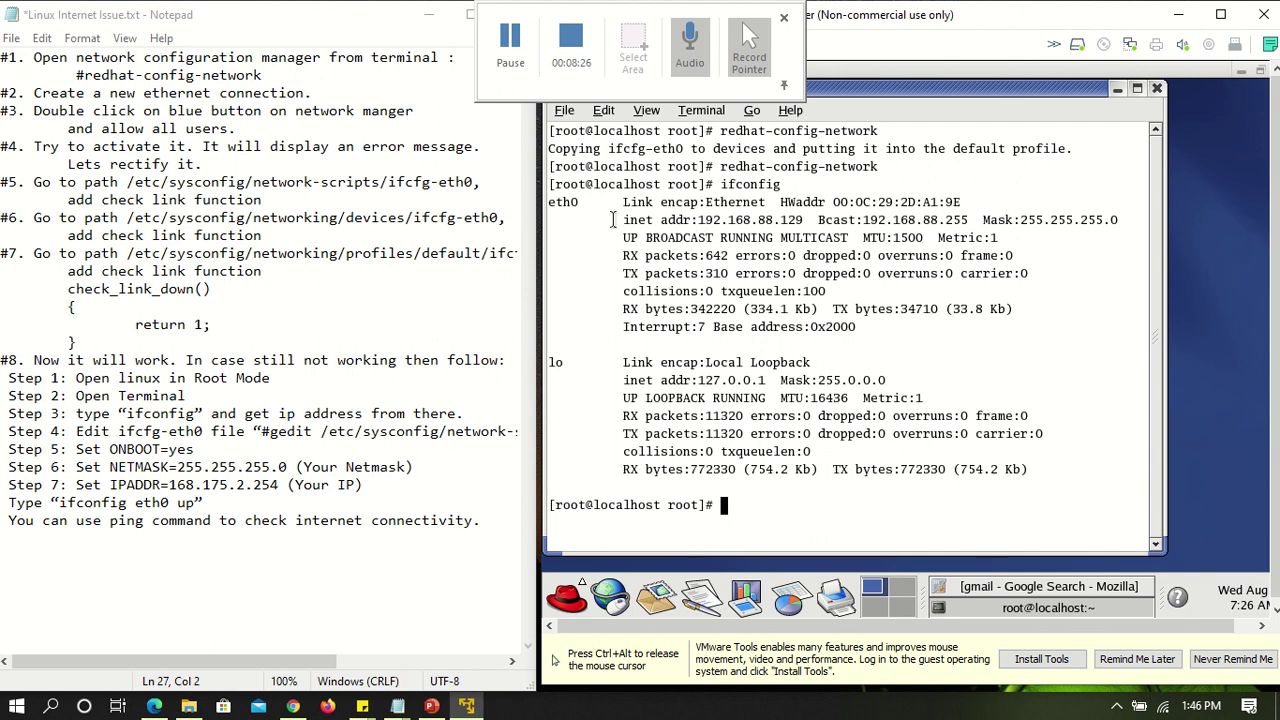
left_click_drag(614, 220, 803, 217)
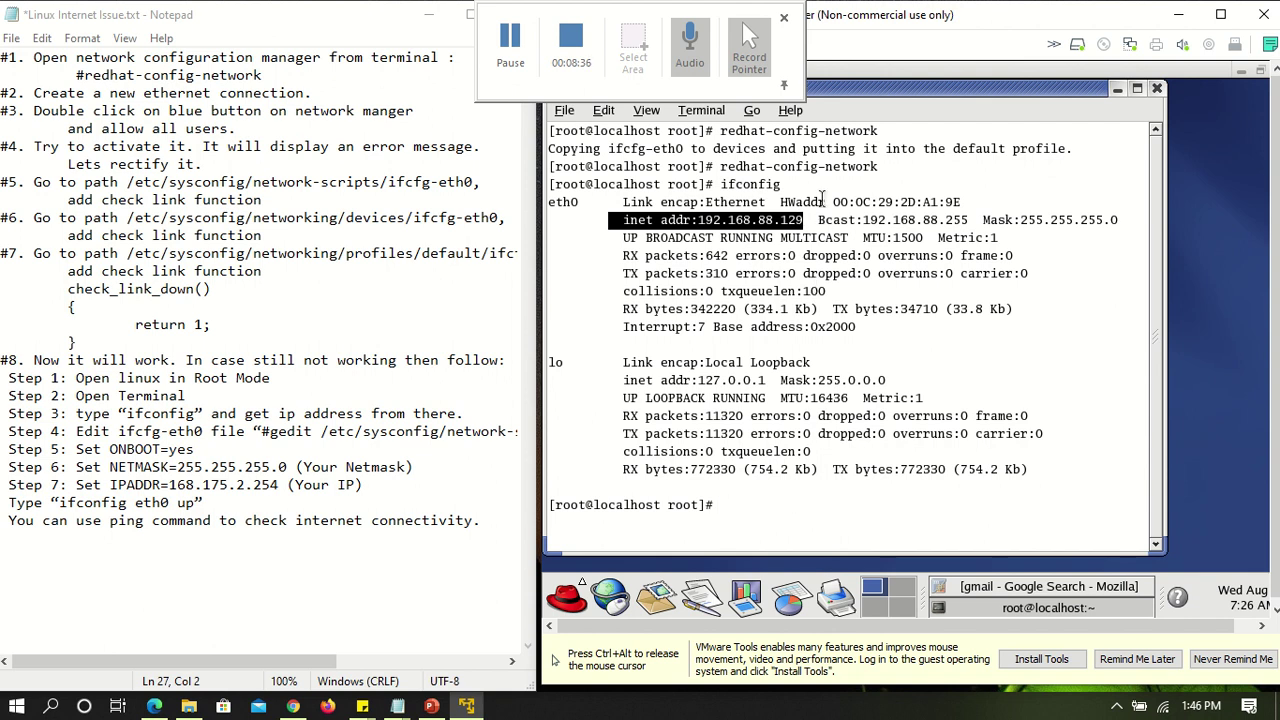
left_click_drag(982, 220, 1118, 219)
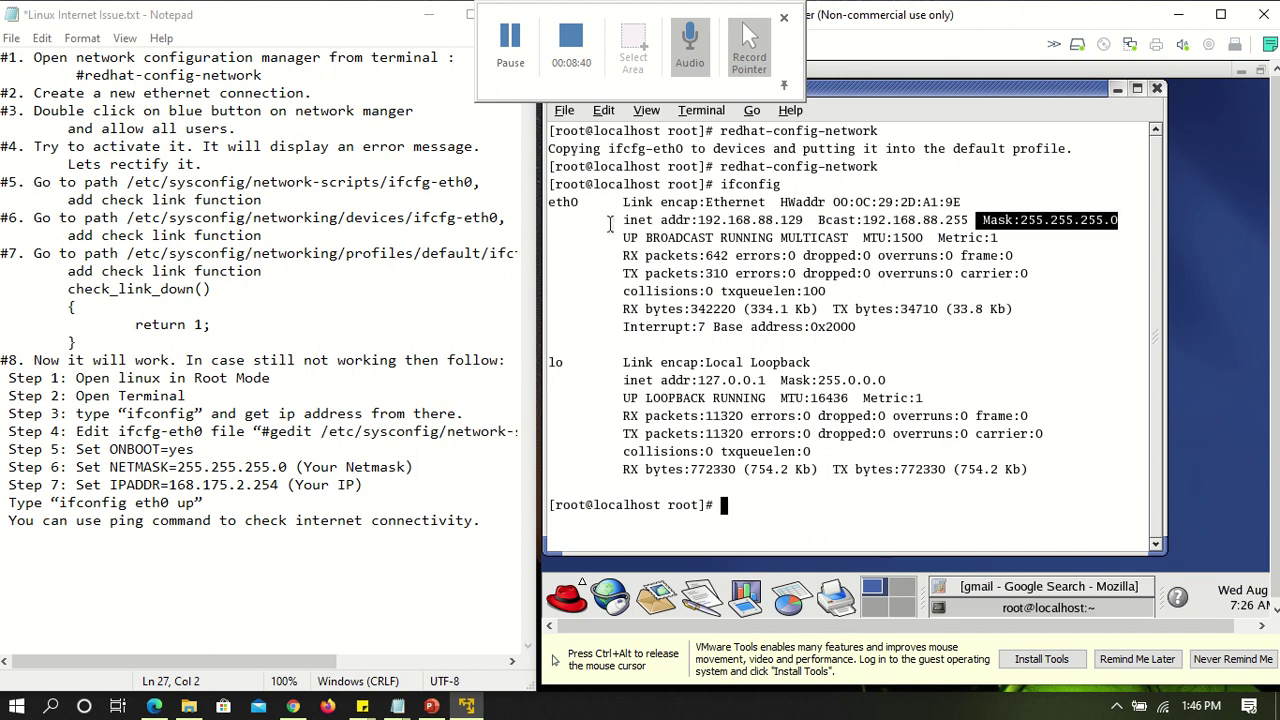
left_click_drag(625, 219, 803, 220)
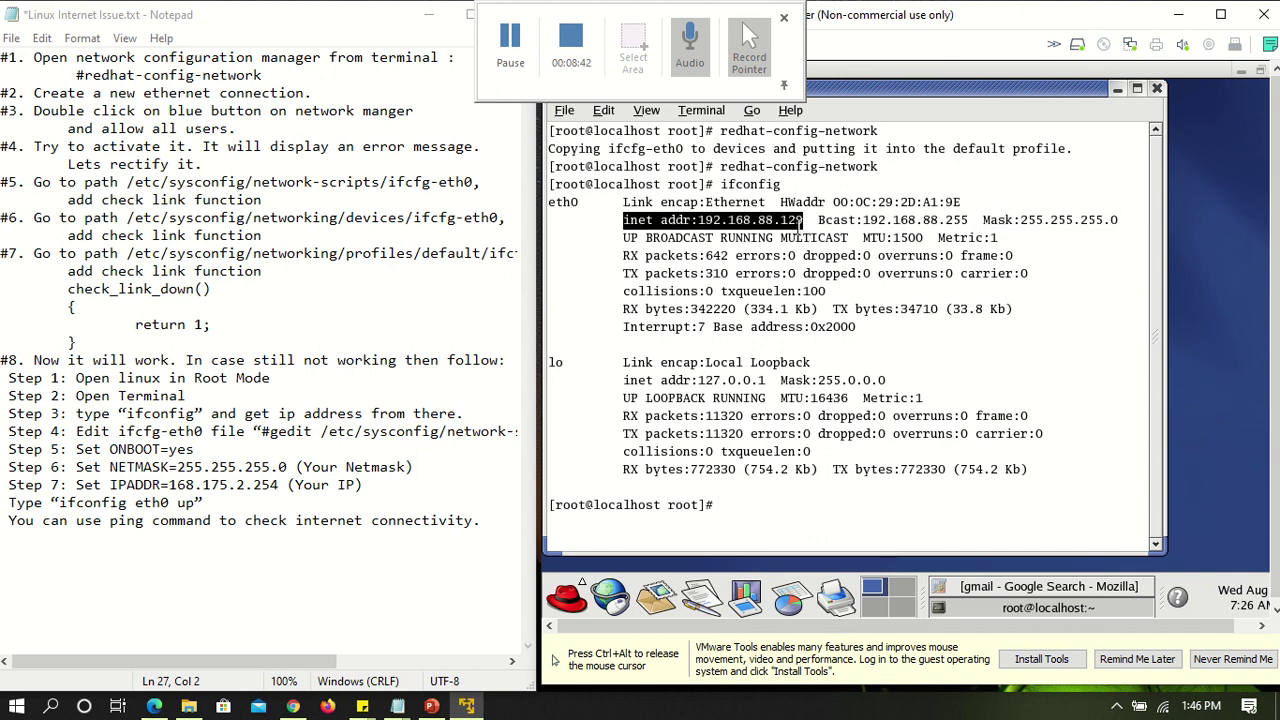
left_click_drag(983, 220, 1122, 222)
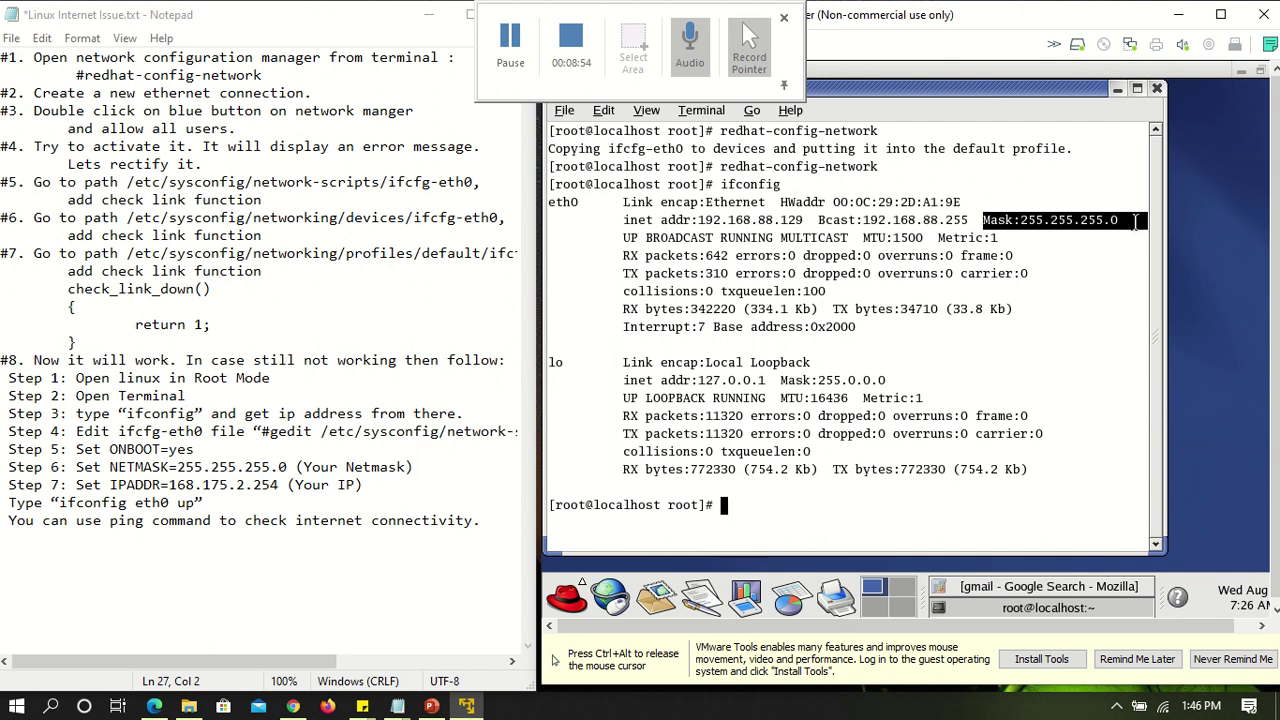
left_click(1206, 235)
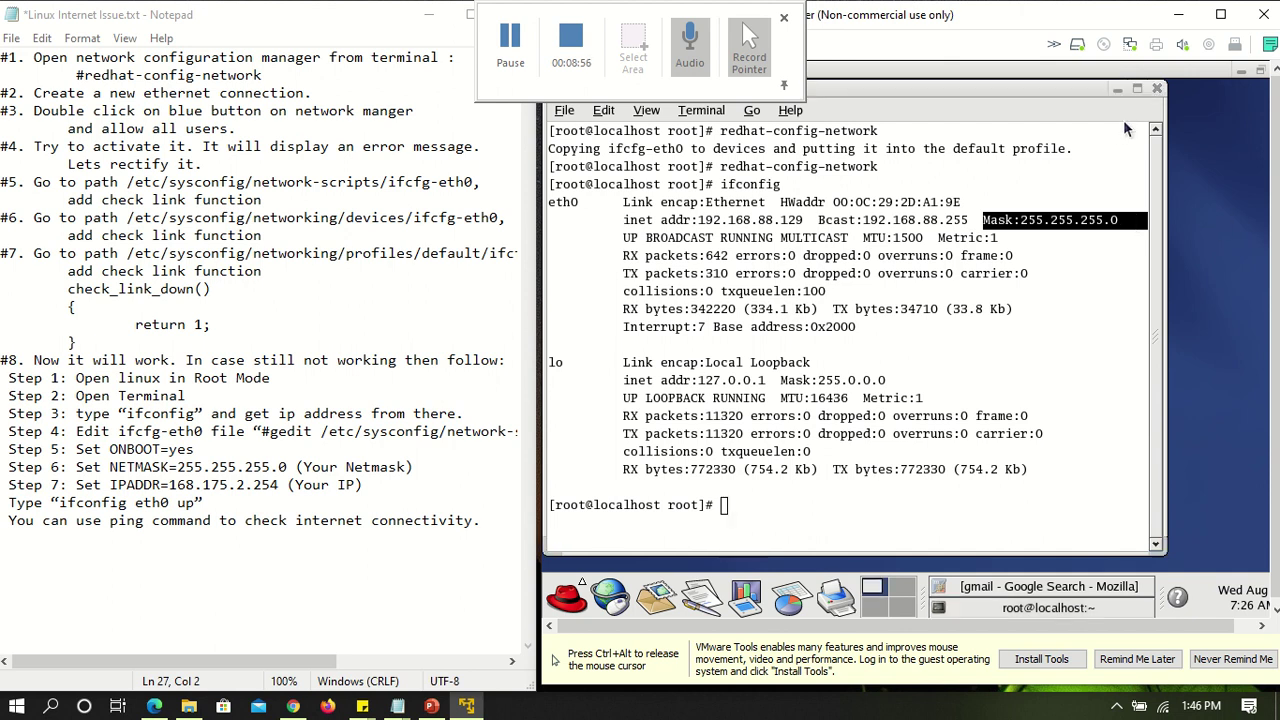
Browse from the root home folder to the filesystem root and open /etc/sysconfig
left_click(1117, 89)
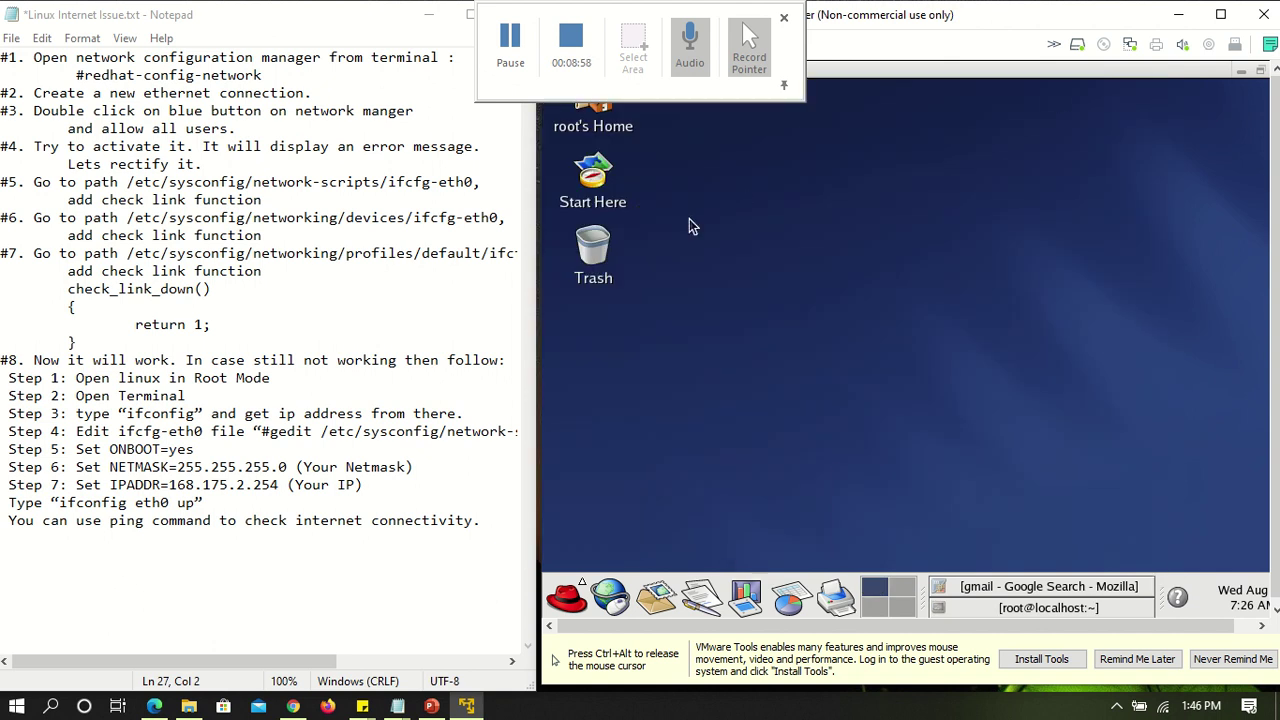
left_click(589, 130)
double_click(589, 133)
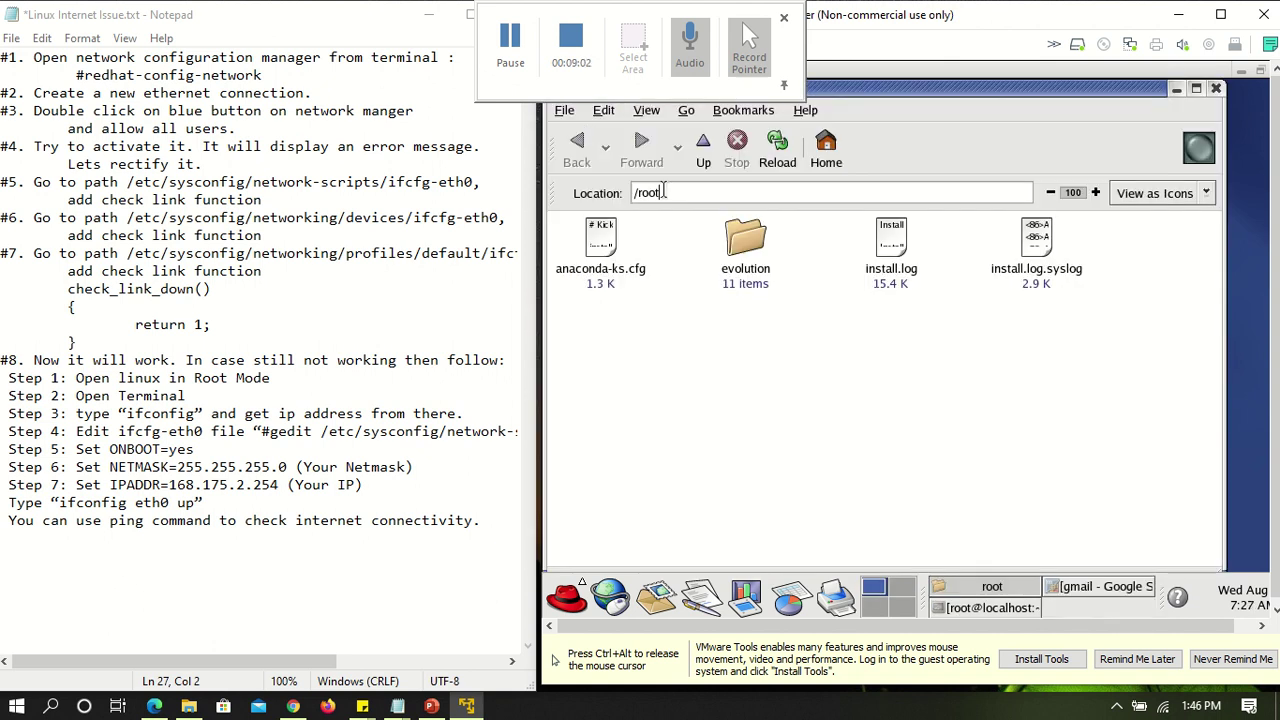
key("BackSpace")
key("BackSpace")
key("BackSpace")
key("BackSpace")
key("Return")
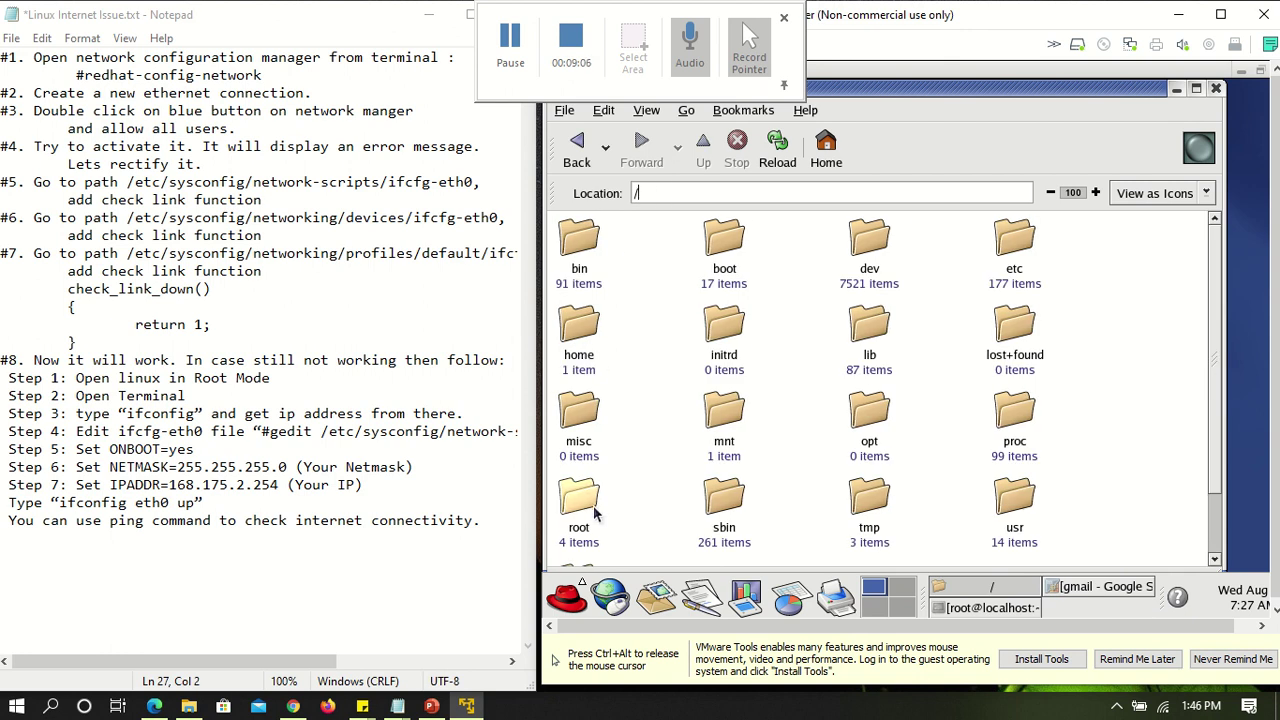
double_click(1016, 240)
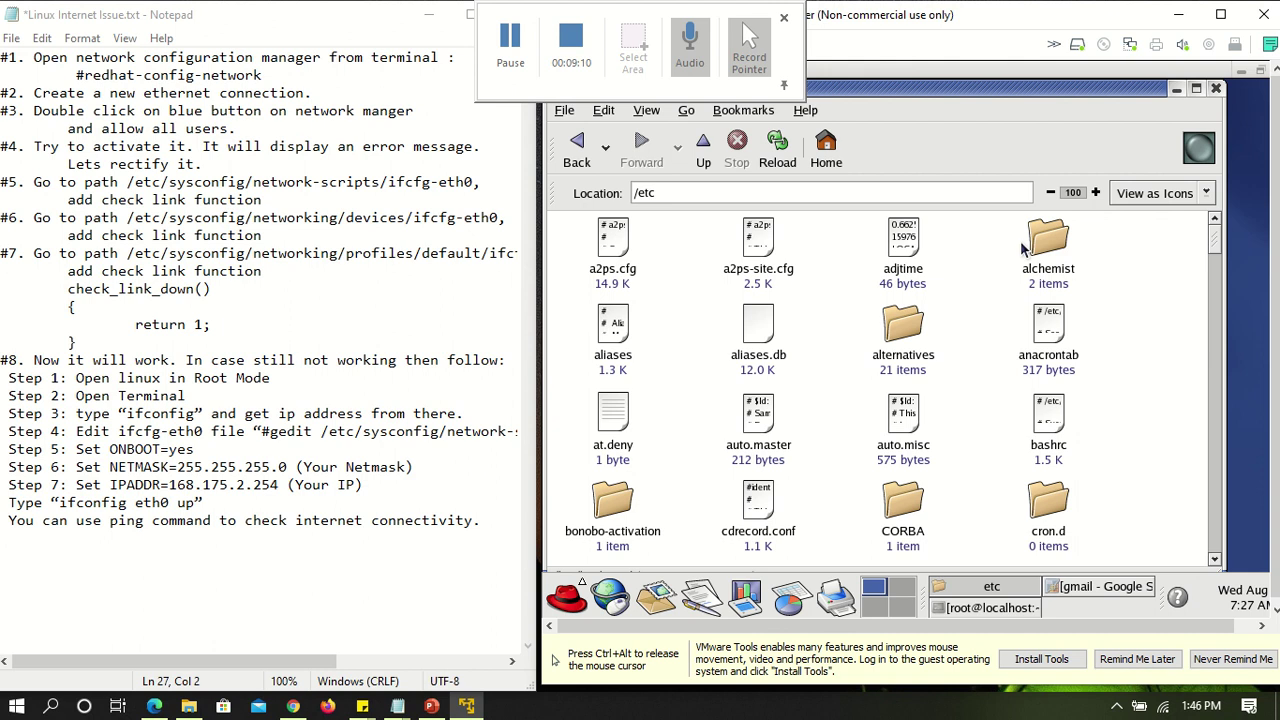
left_click(908, 328)
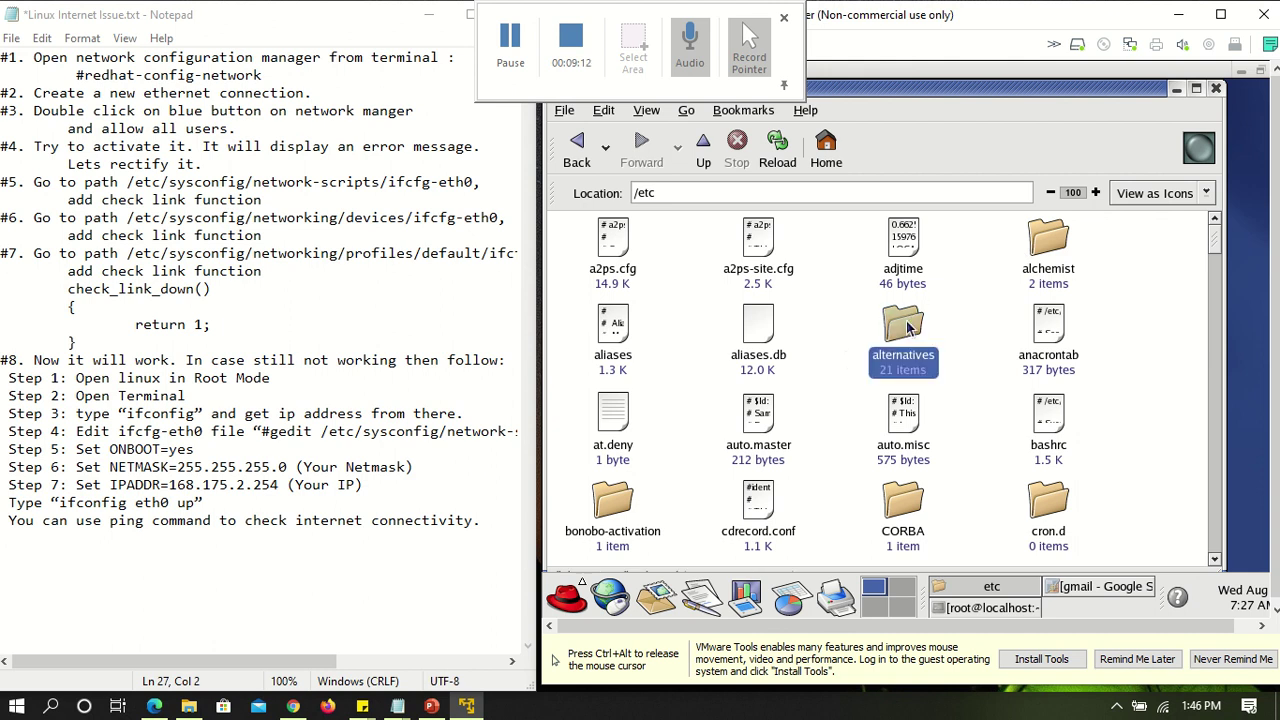
key("s")
key("s")
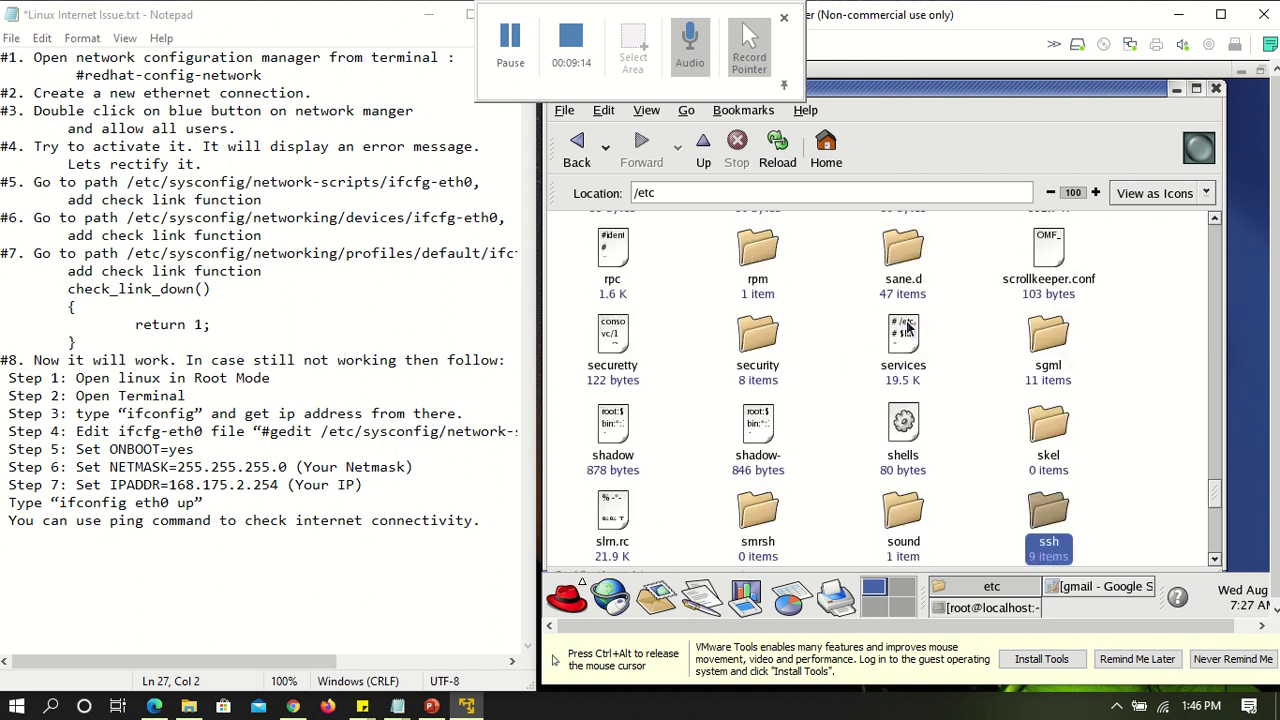
key("Down")
key("Down")
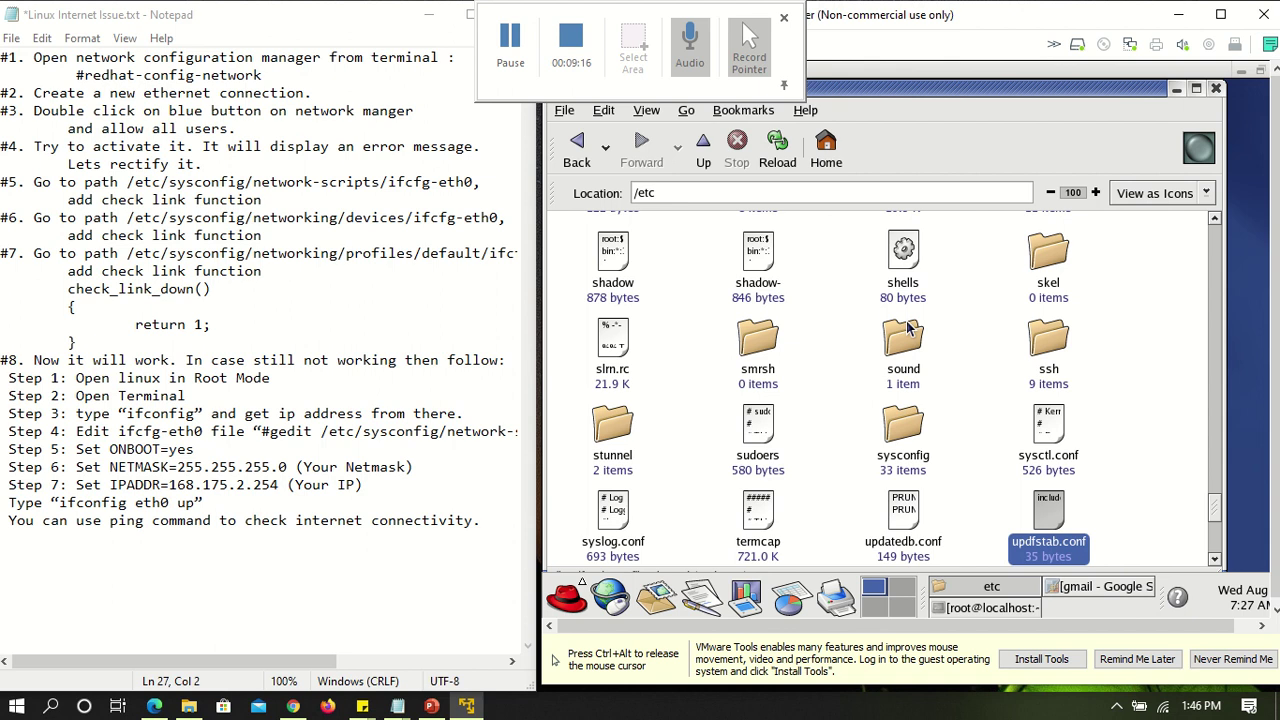
key("Up")
key("Left")
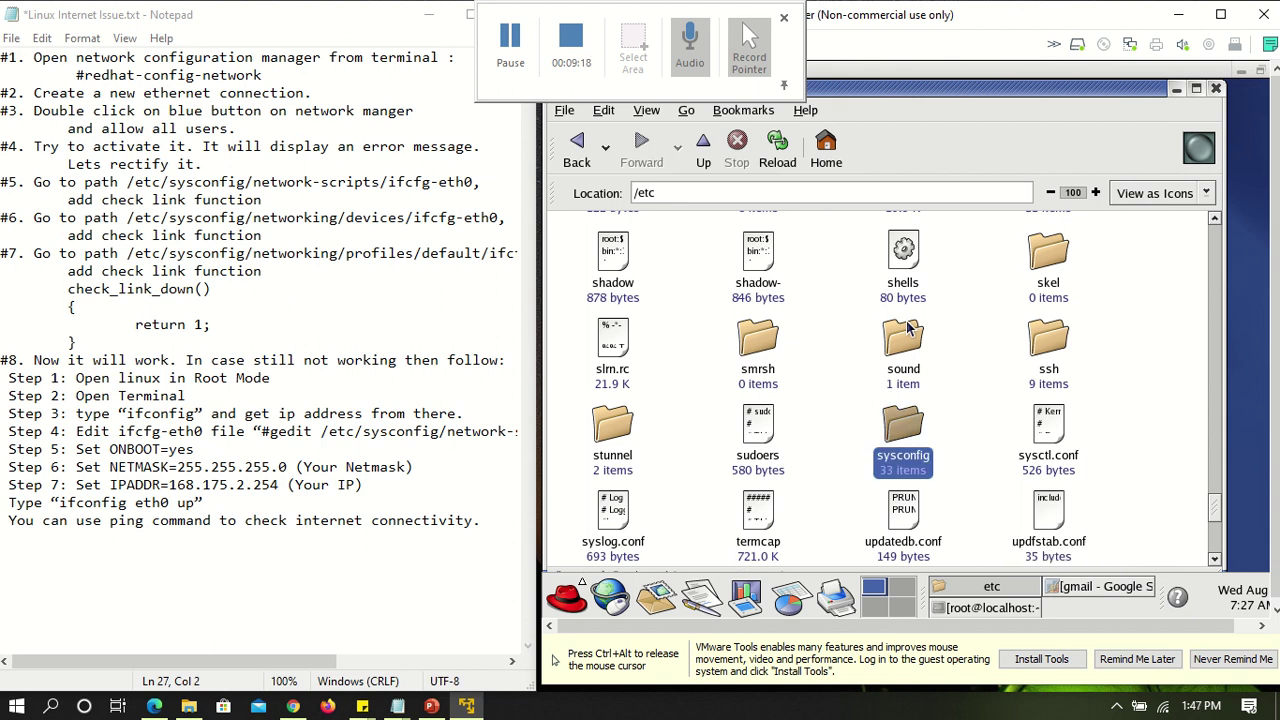
key("Return")
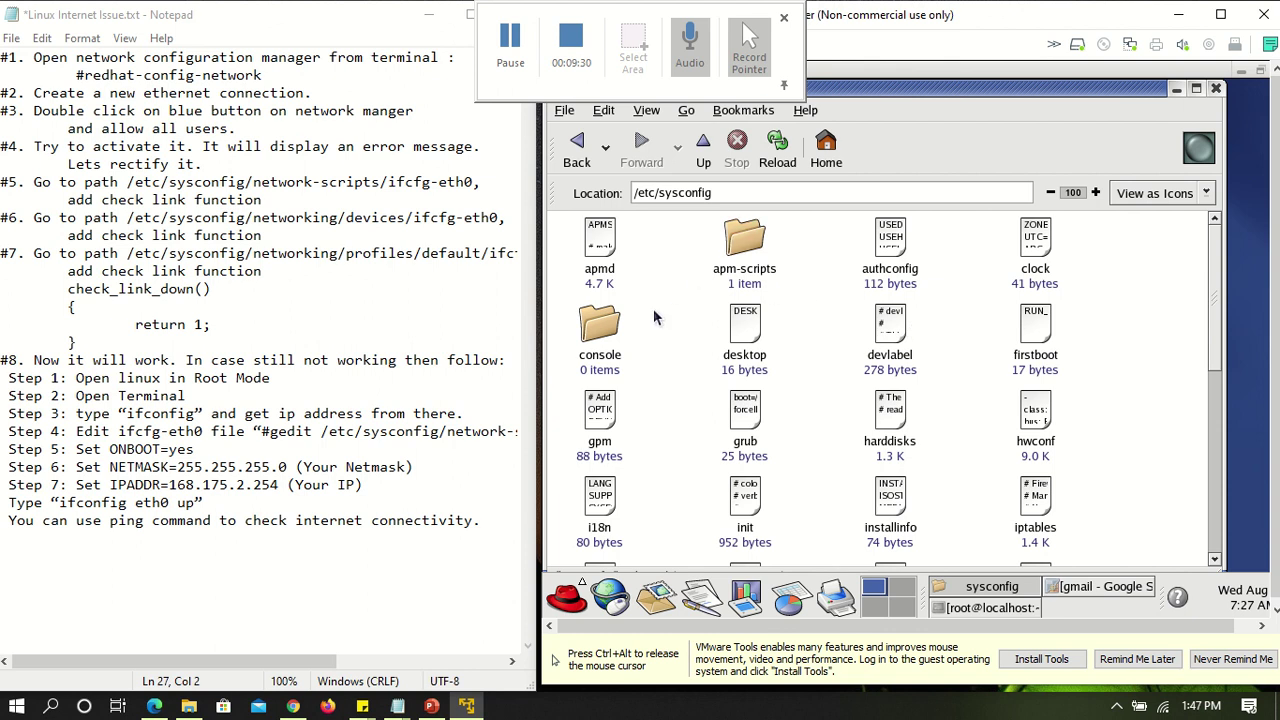
Open network-scripts and show the Open With programs for ifcfg-eth0
left_click(741, 255)
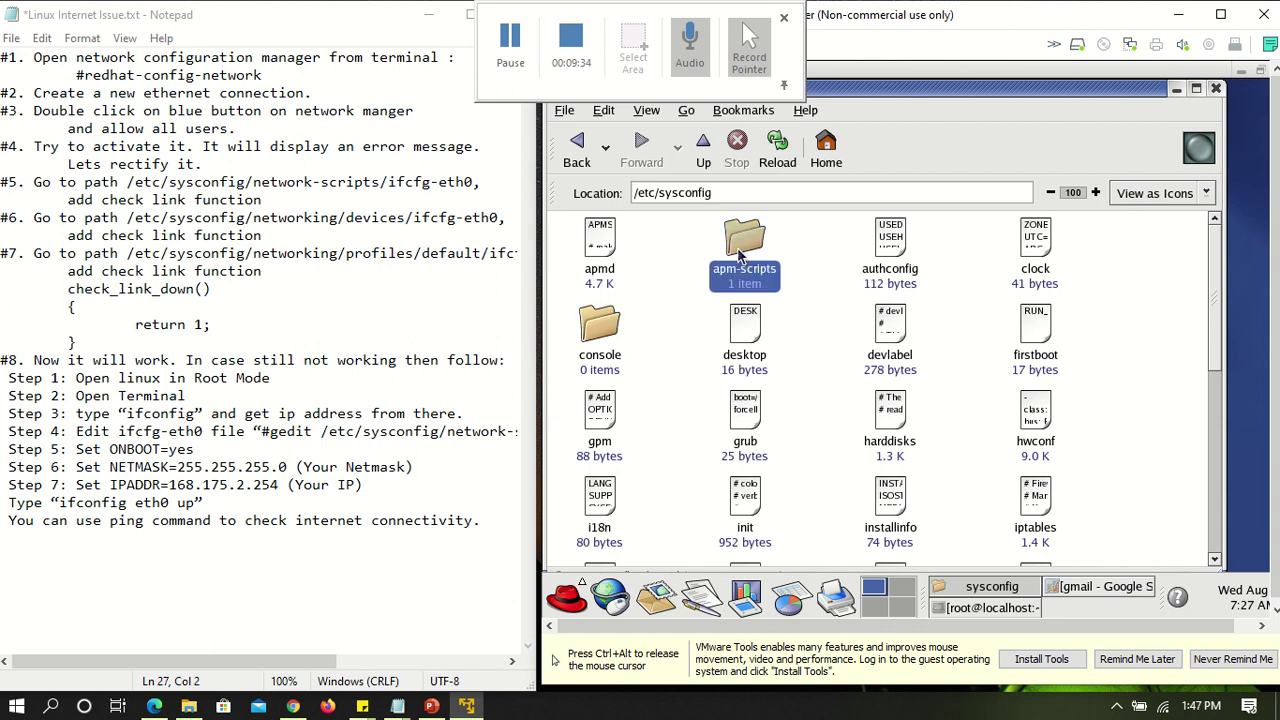
key("n")
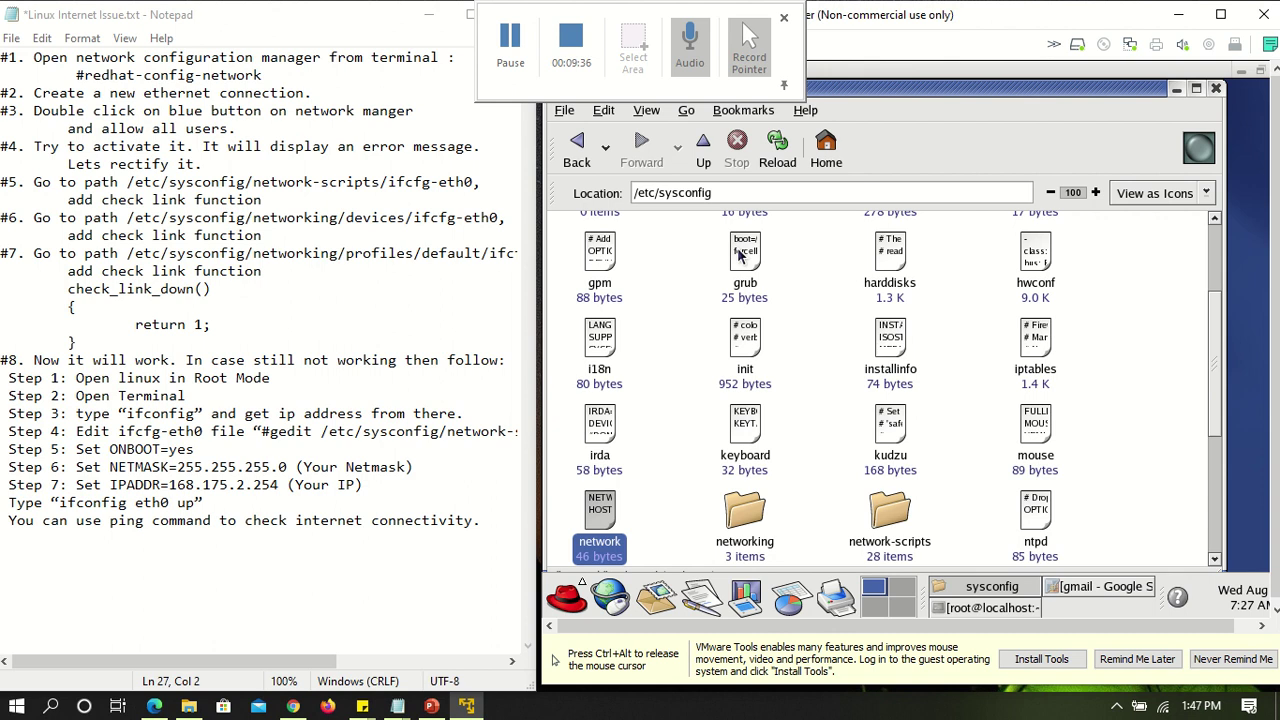
key("Right")
key("Right")
key("Return")
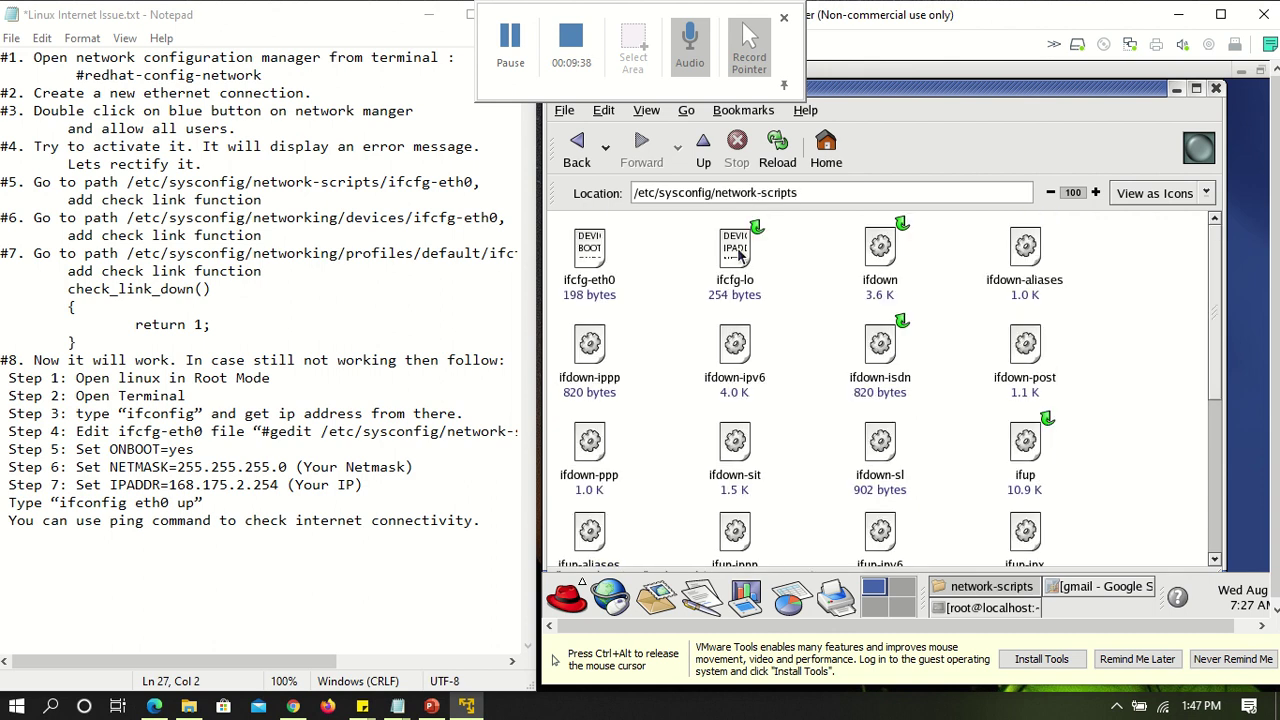
right_click(580, 262)
mouse_move(636, 296)
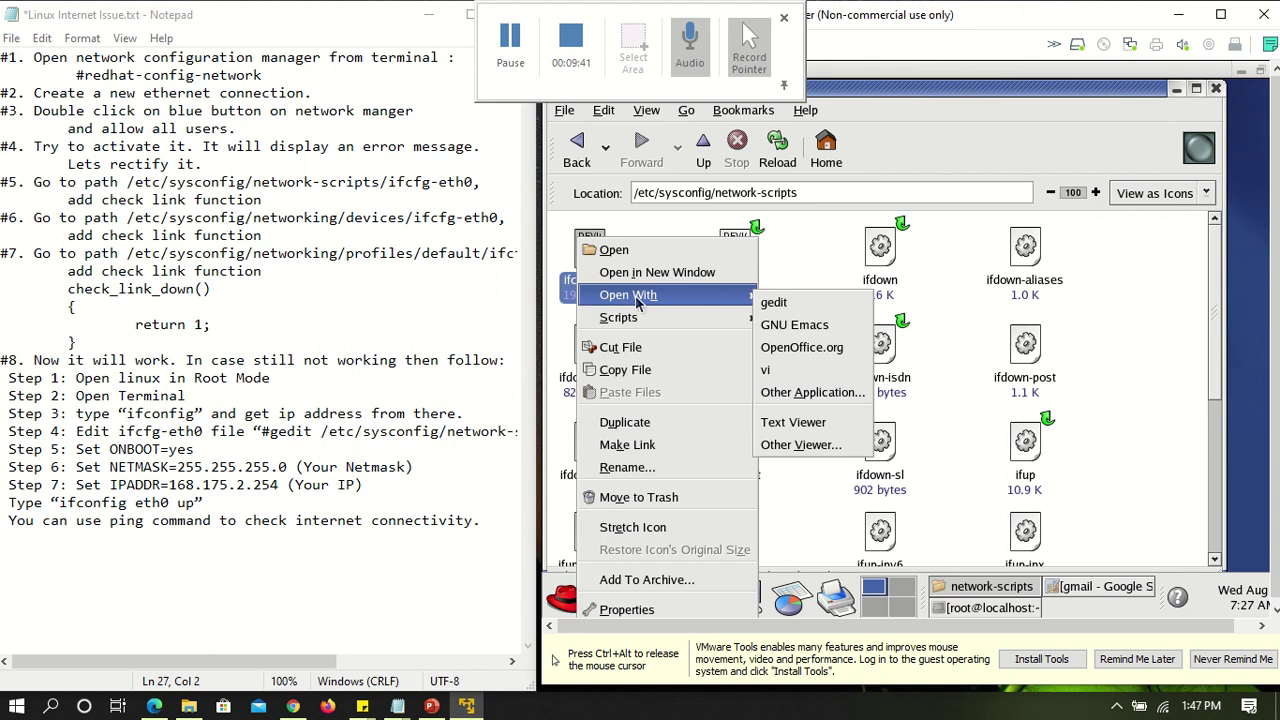
left_click(780, 305)
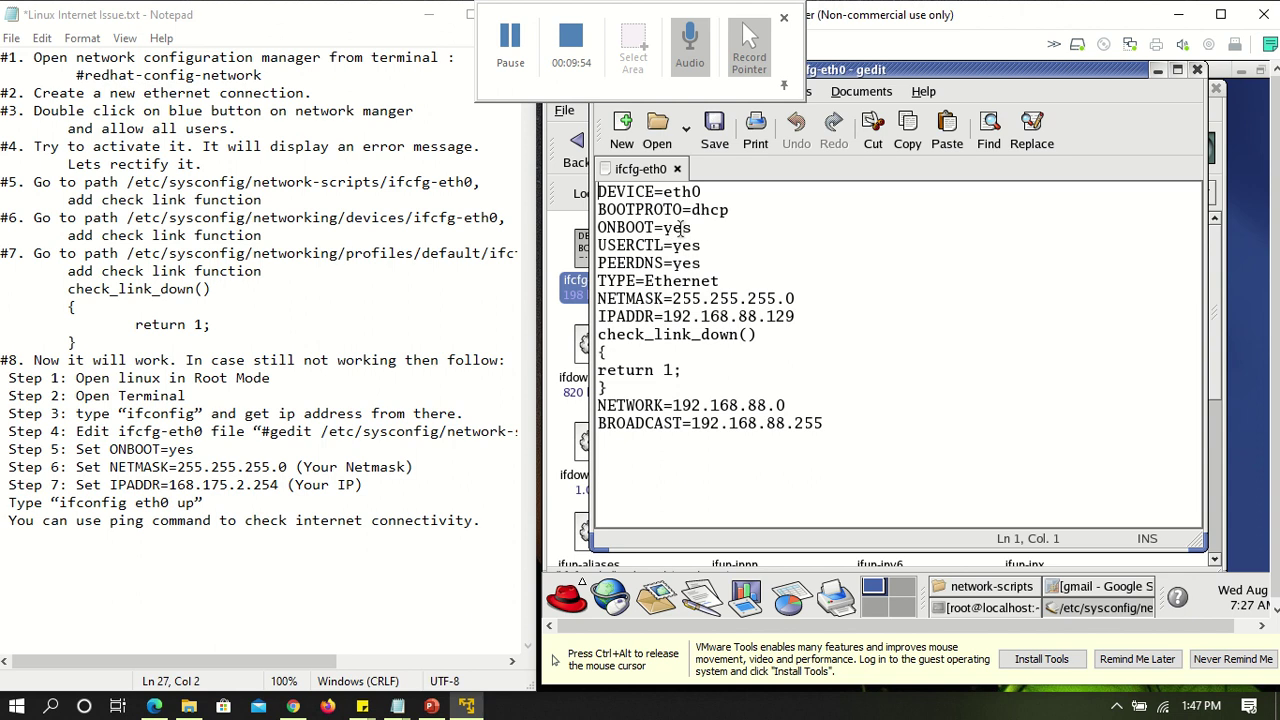
left_click_drag(703, 228, 600, 226)
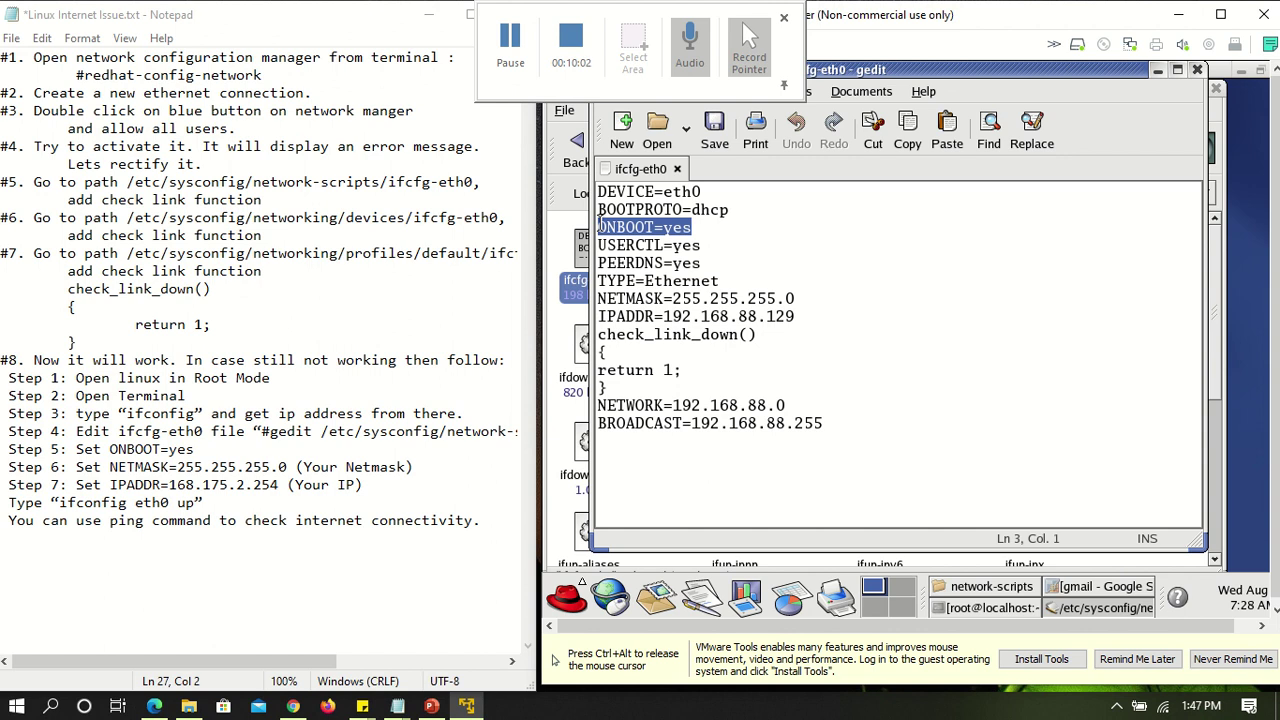
triple_click(622, 290)
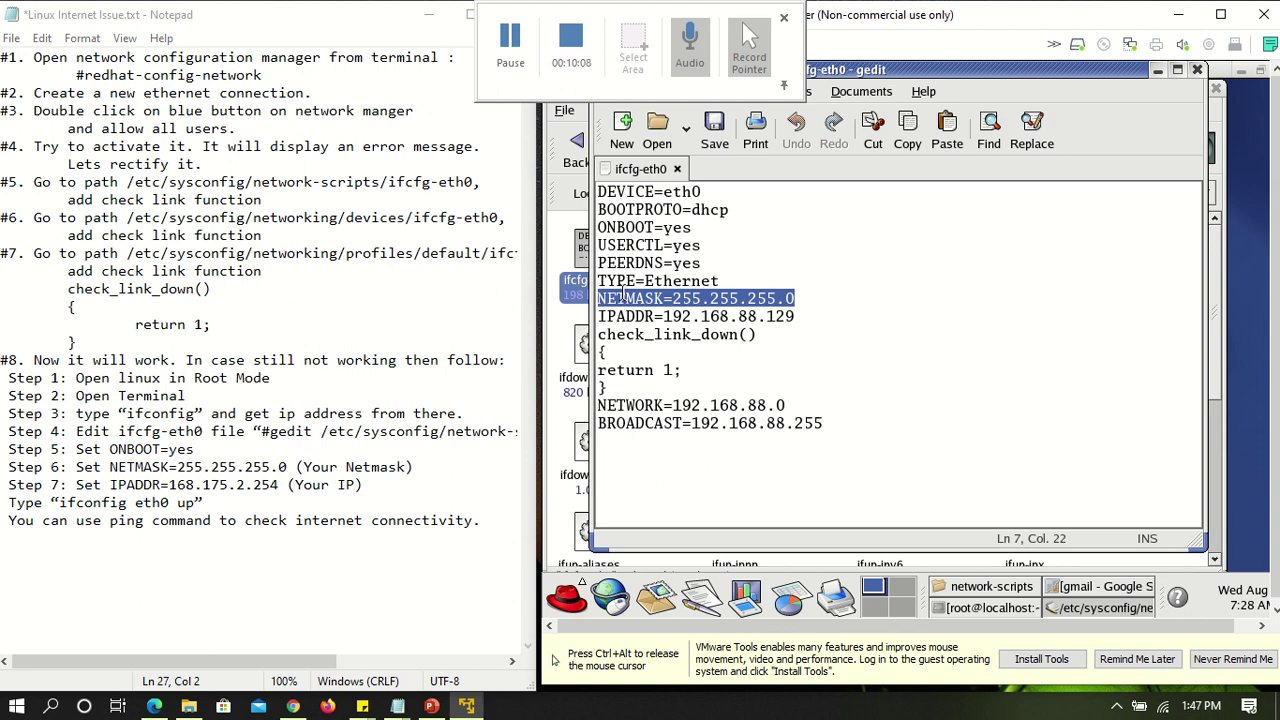
triple_click(629, 316)
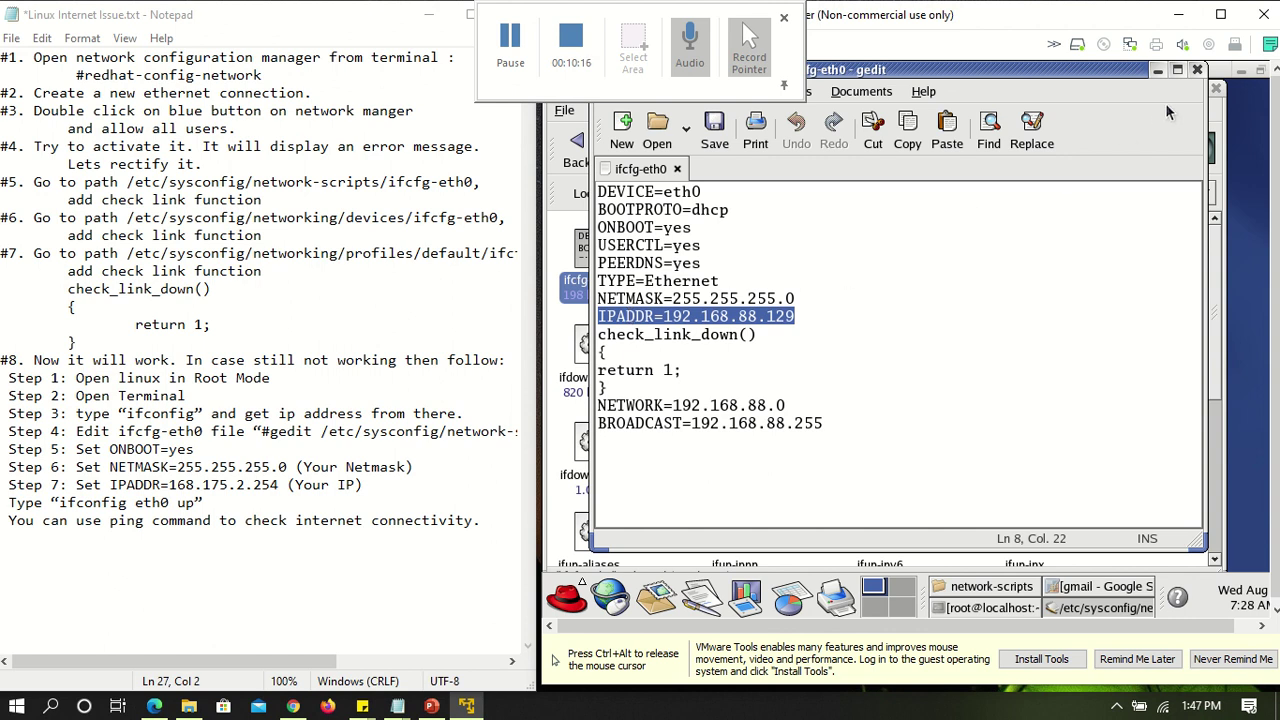
left_click(1197, 69)
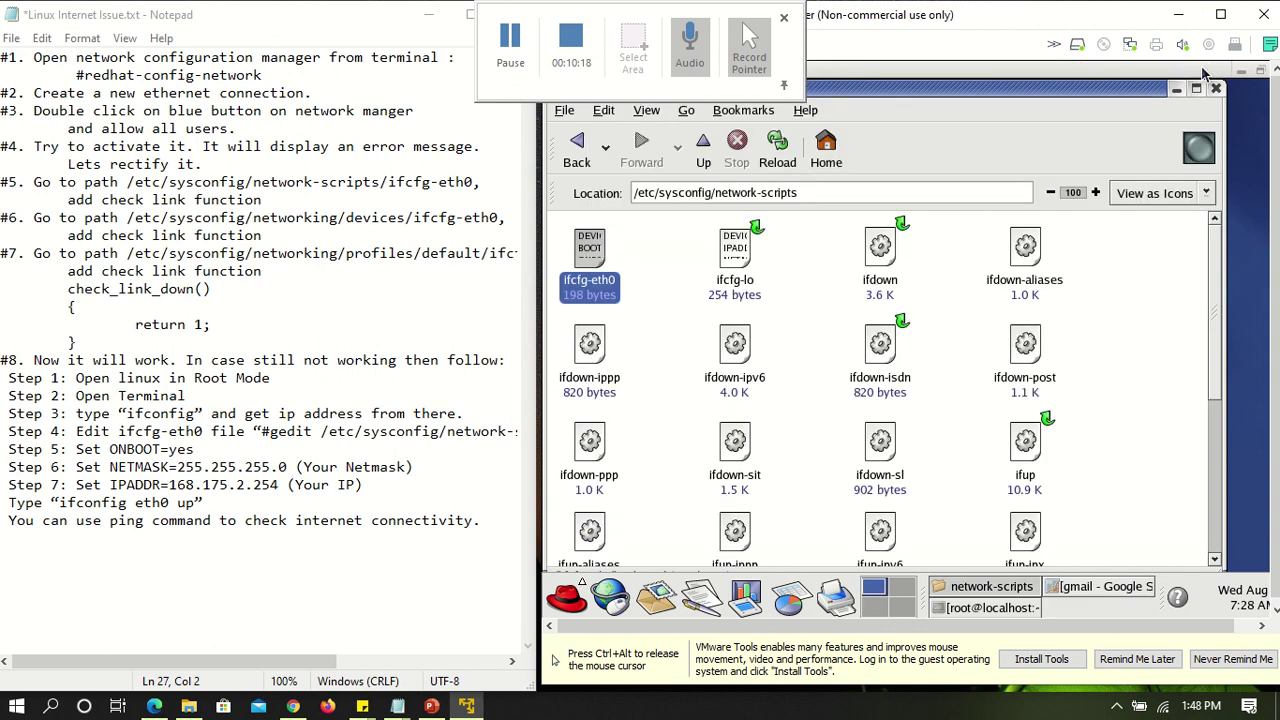
Close the folder window, enter 'ifconfig eth0 up' in the root terminal, then close the terminal
left_click(1216, 90)
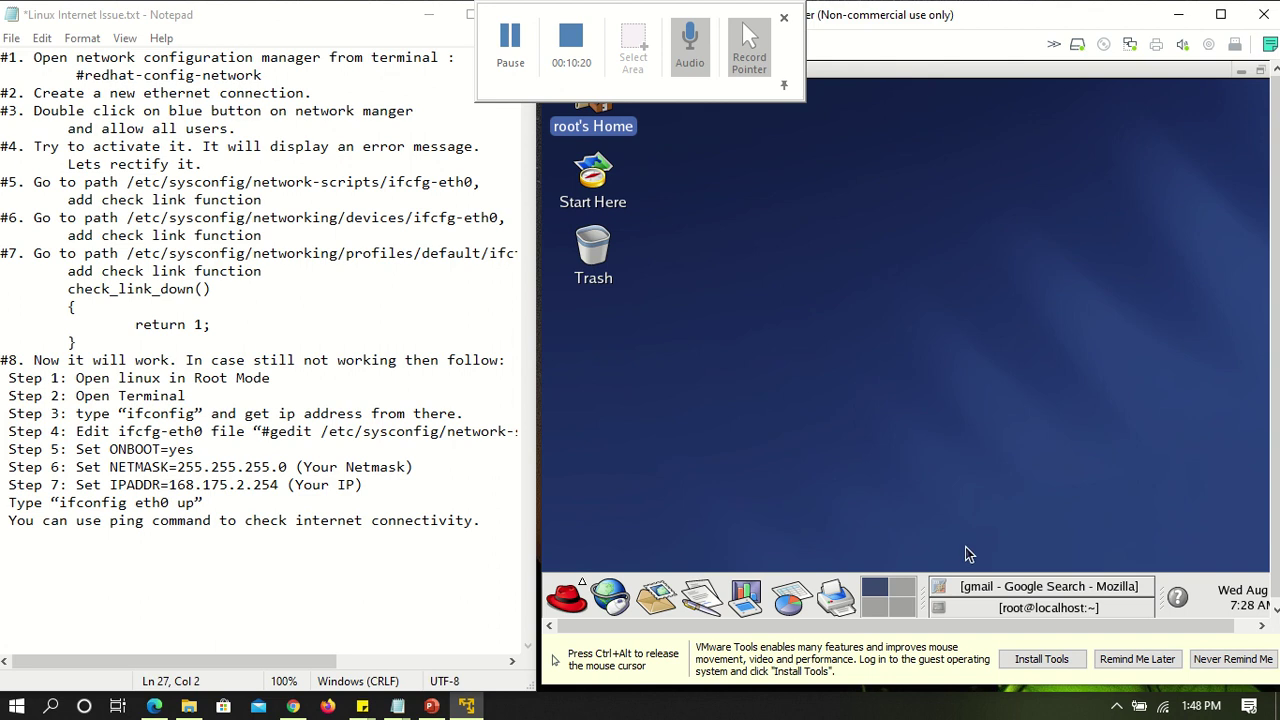
left_click(1013, 612)
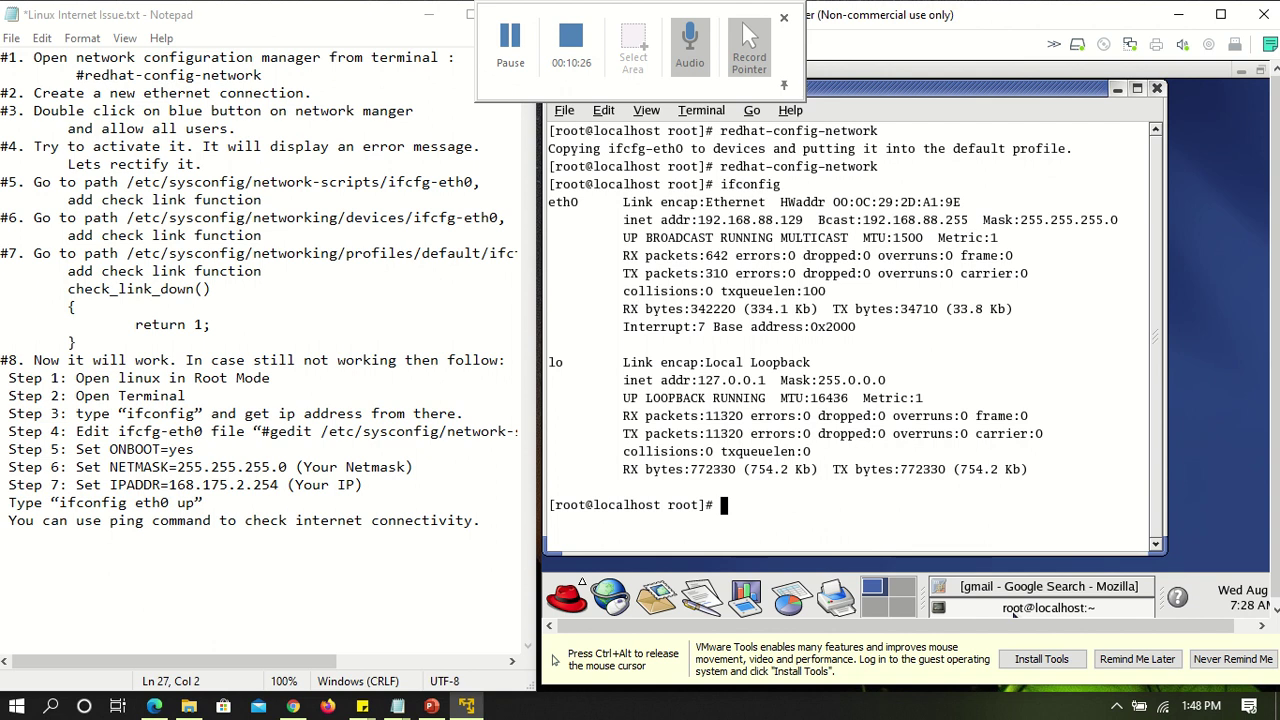
type("ifconfig")
key("BackSpace")
key("BackSpace")
key("BackSpace")
type("fig eth")
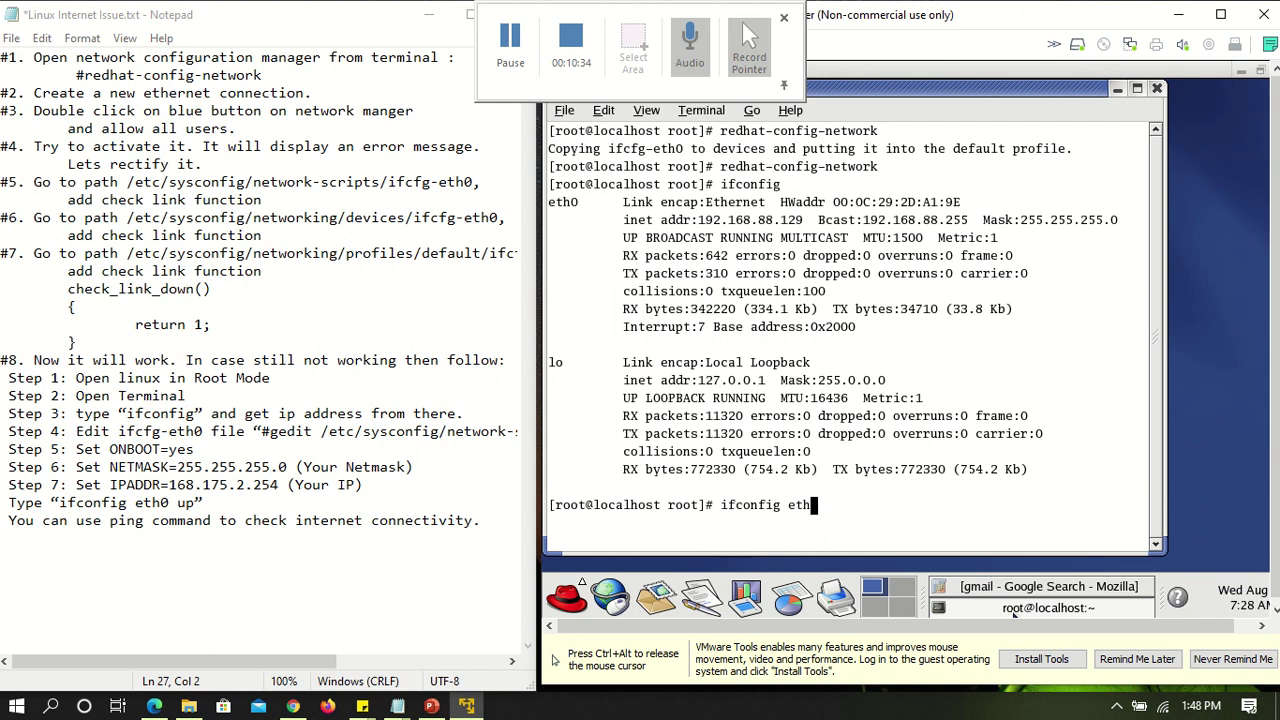
type("0 up")
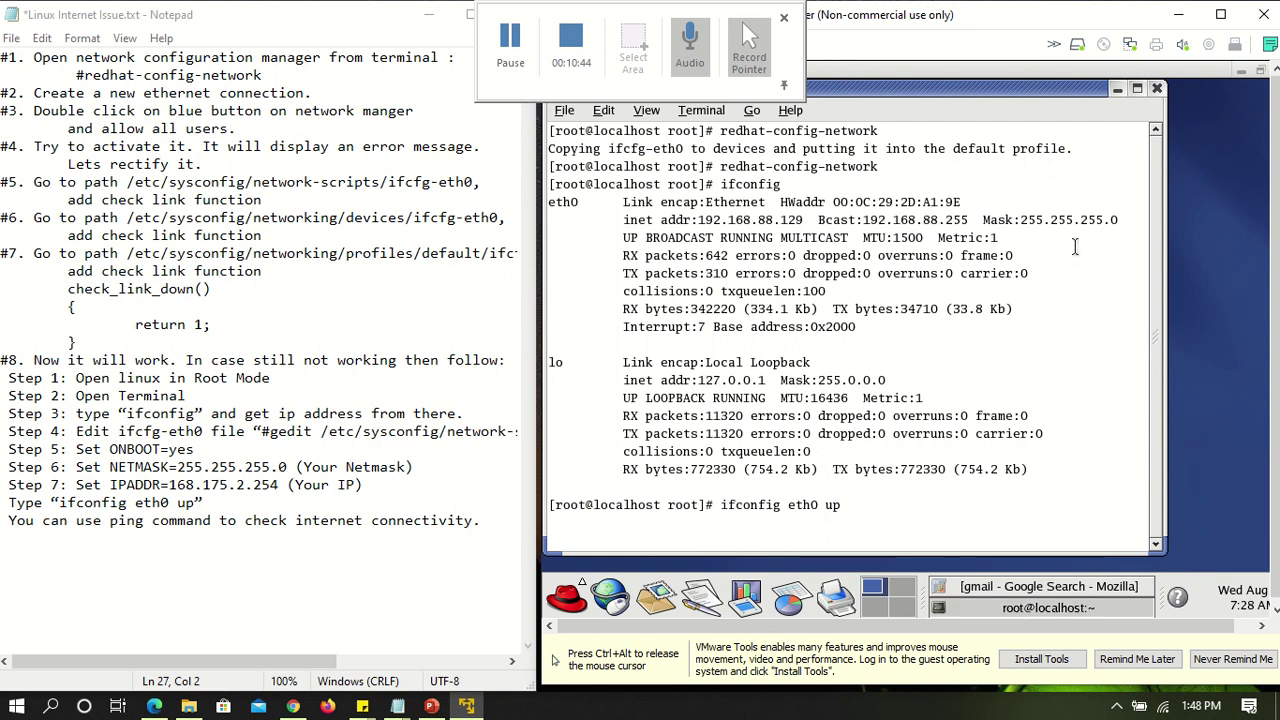
left_click(1158, 89)
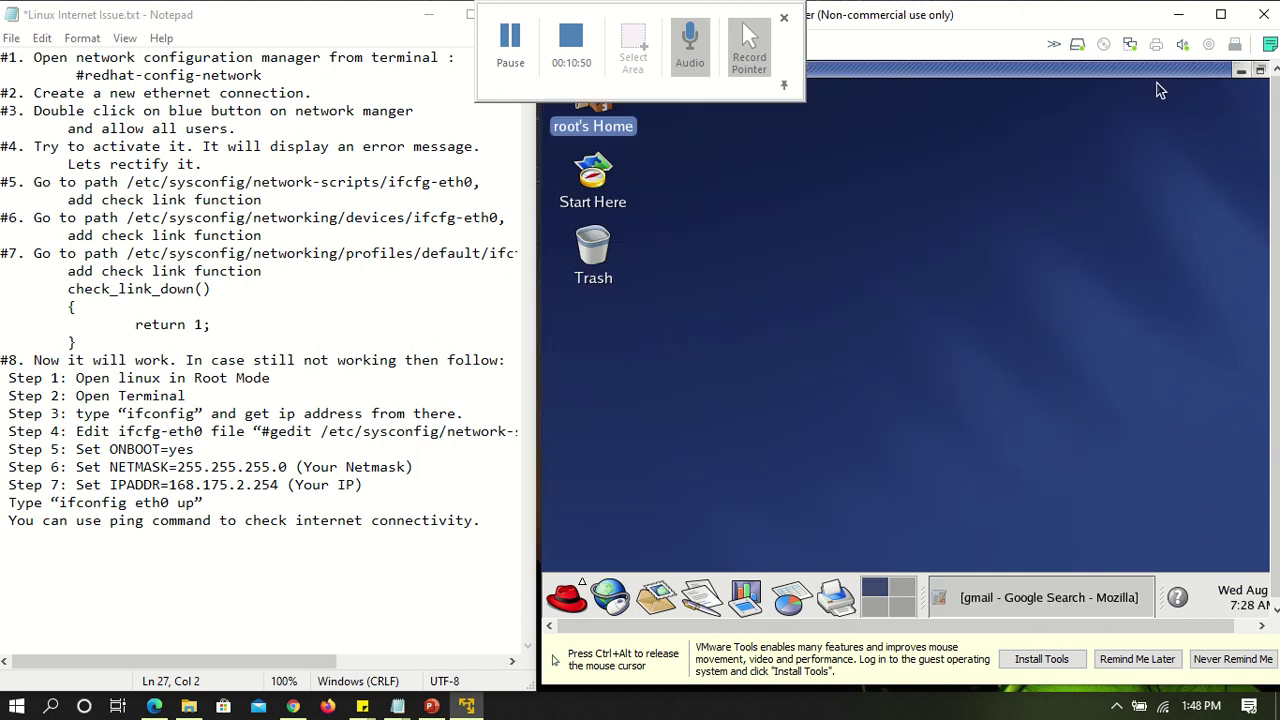
left_click(597, 607)
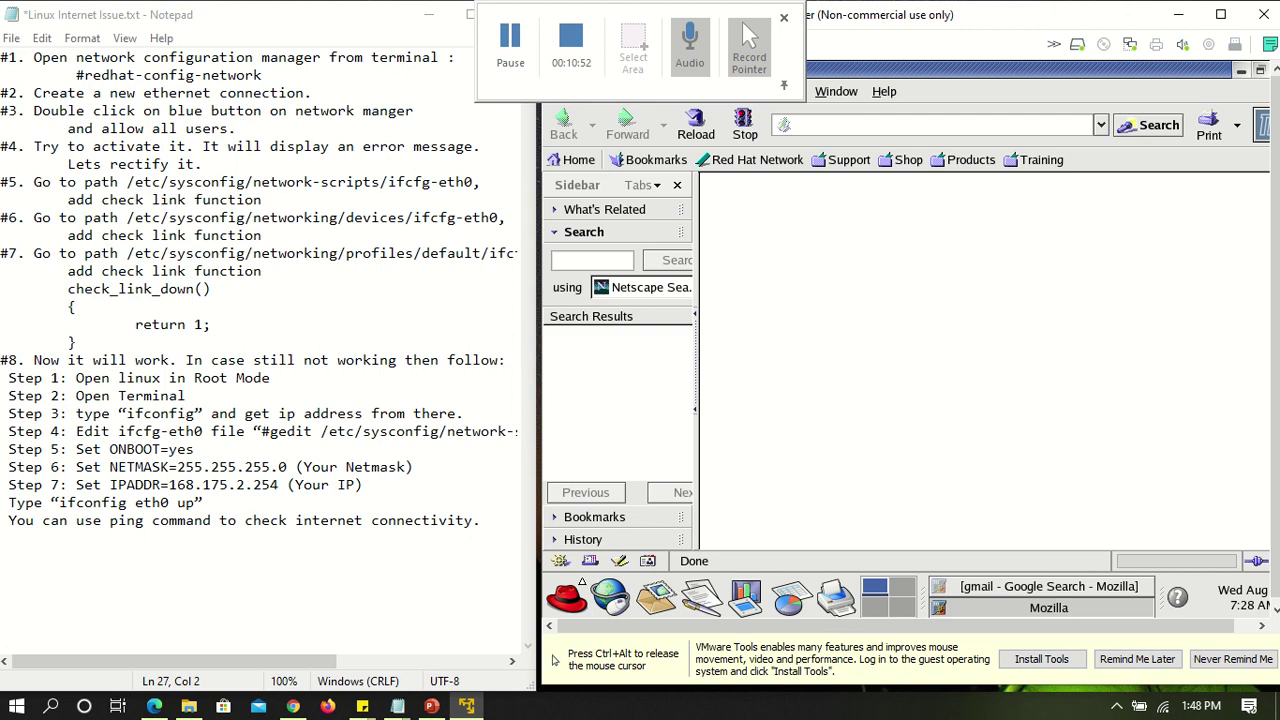
left_click(873, 128)
type("google.com/")
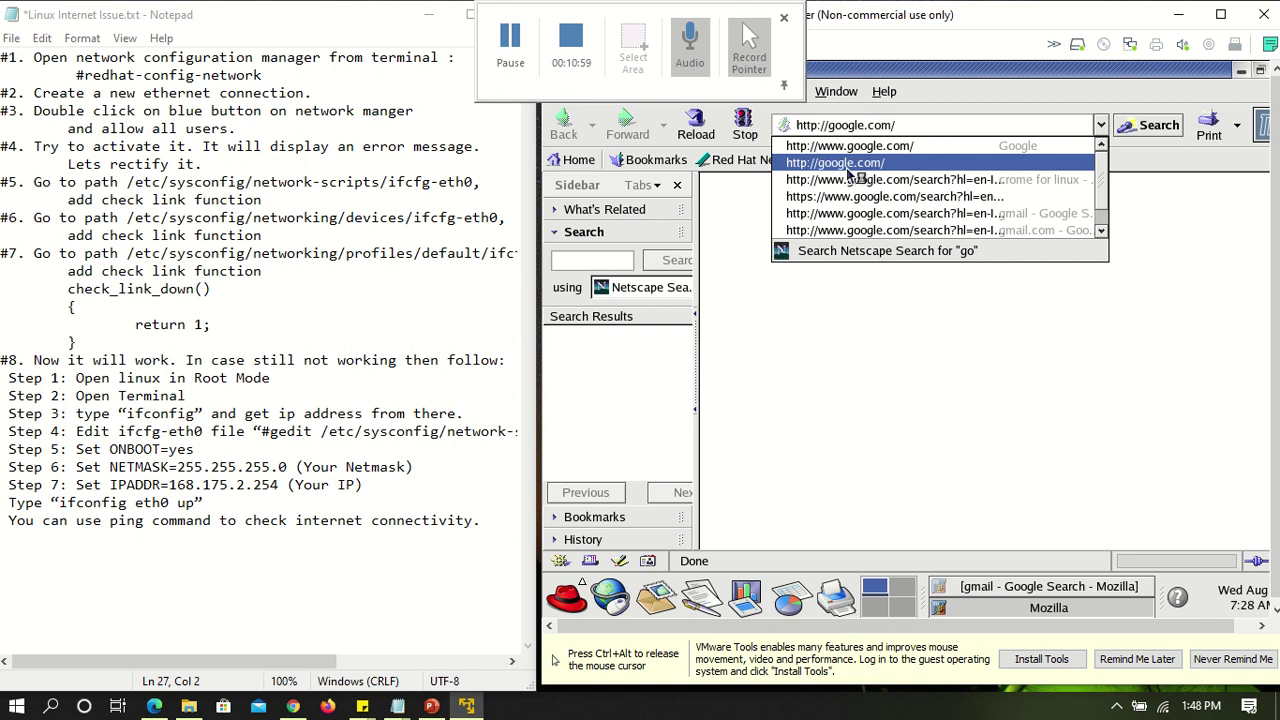
left_click(850, 163)
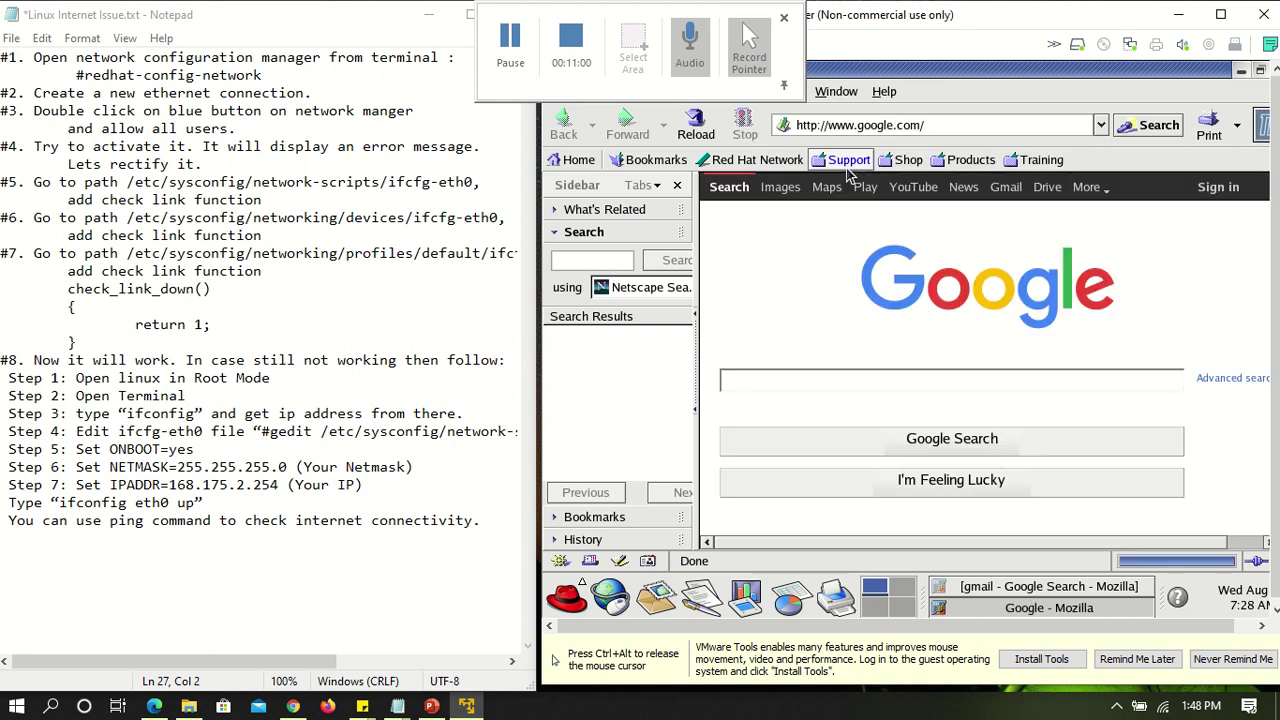
left_click(902, 359)
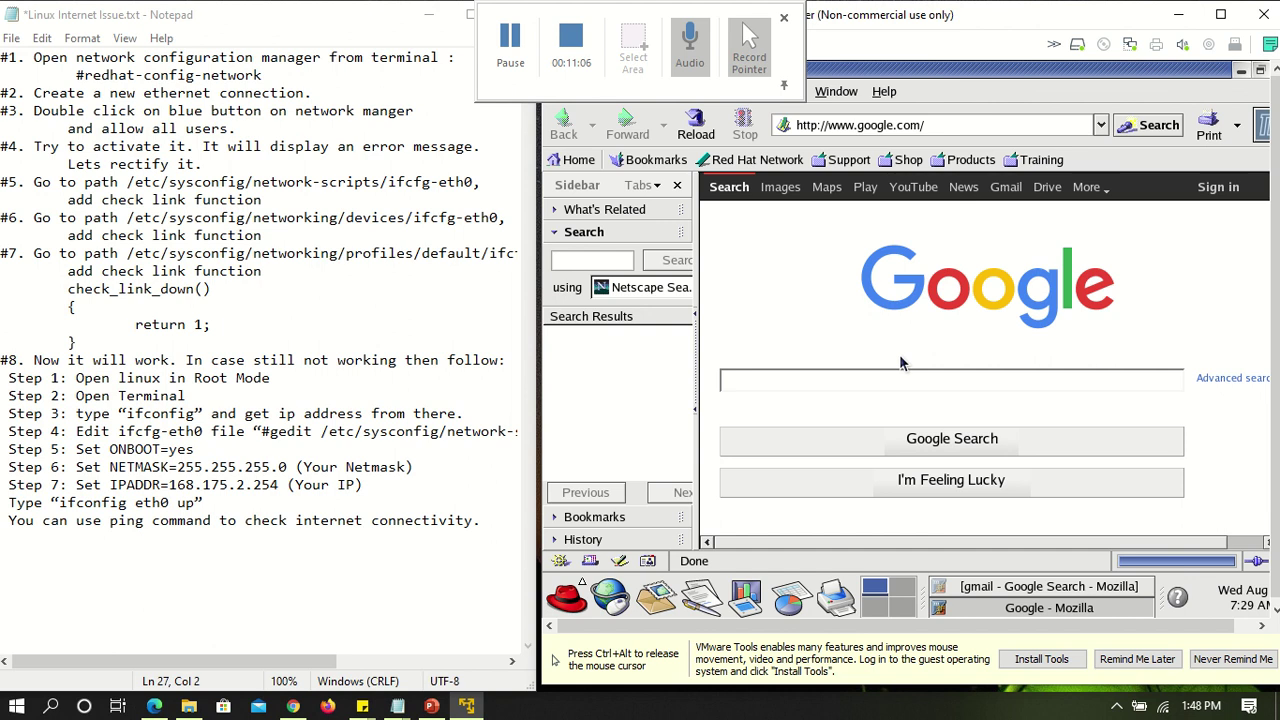
key("ctrl+alt")
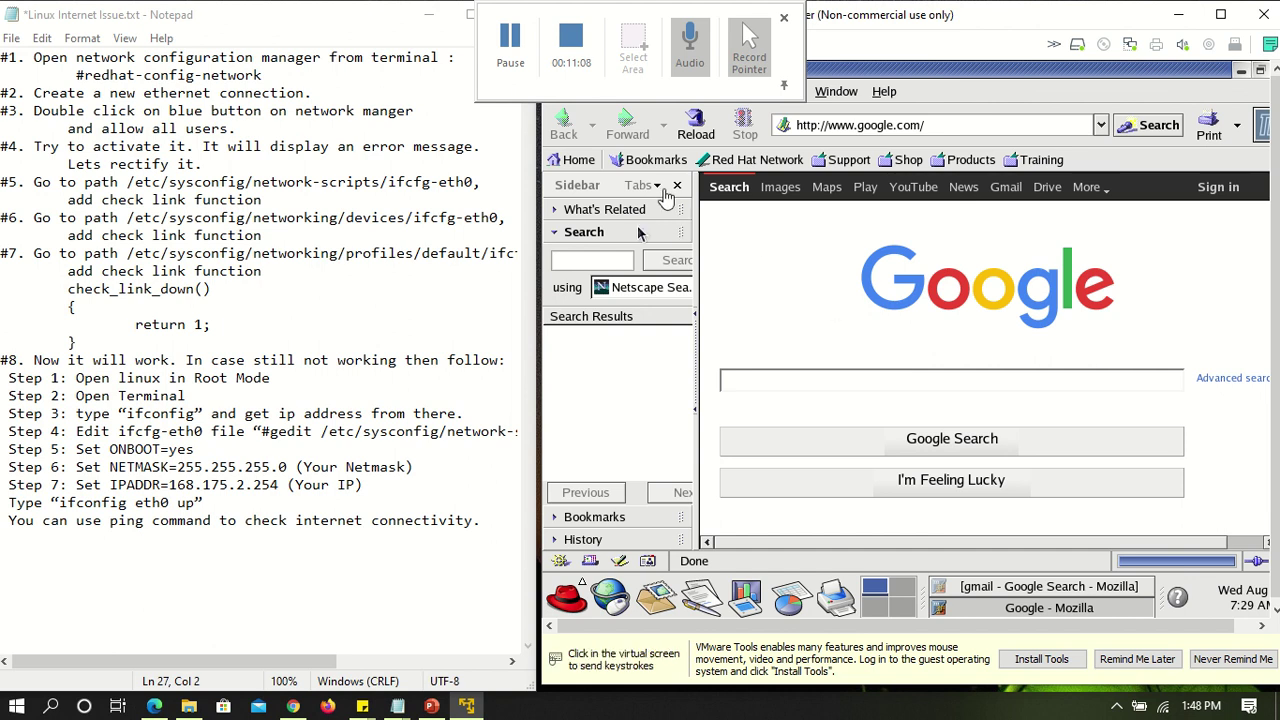
left_click(748, 338)
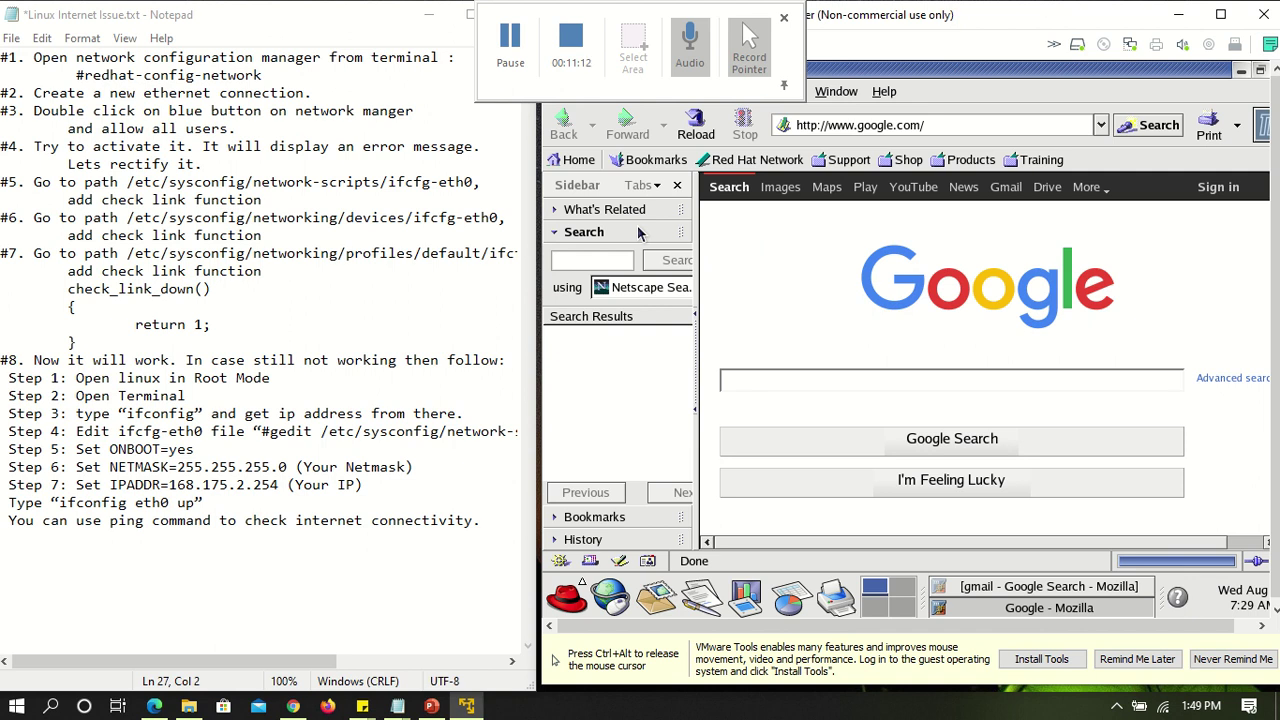